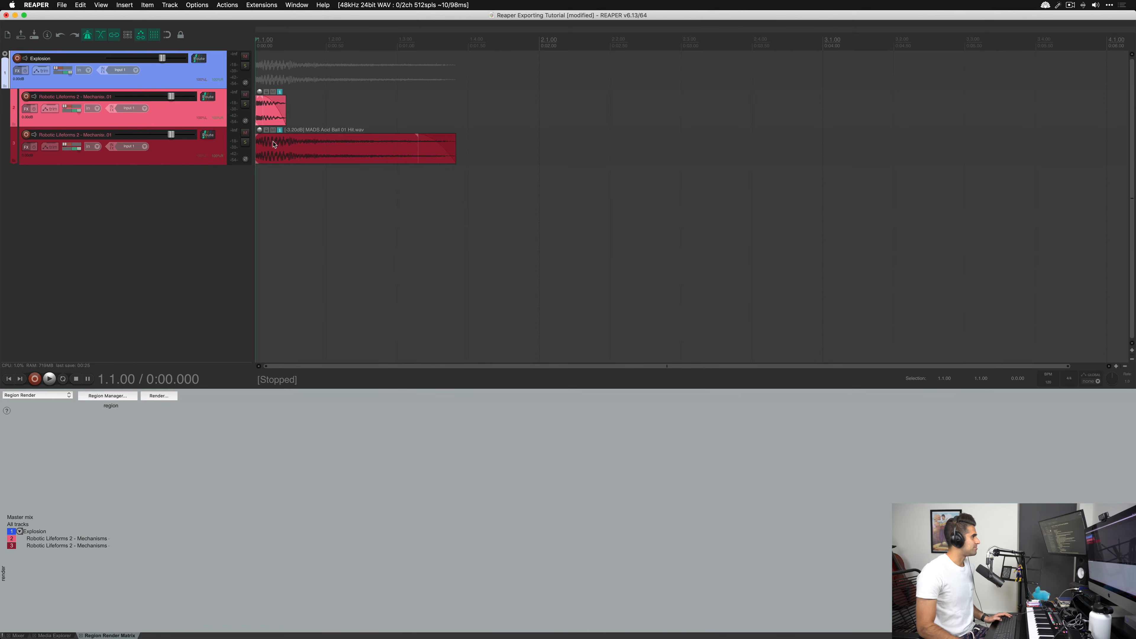
Step: Play back the full explosion, solo and audition the upper Robotic Lifeforms 2 child track, and unsolo it
{"action": "key", "text": "space"}
{"action": "key", "text": "space"}
{"action": "left_click", "coordinate": [171, 122]}
{"action": "key", "text": "F6"}
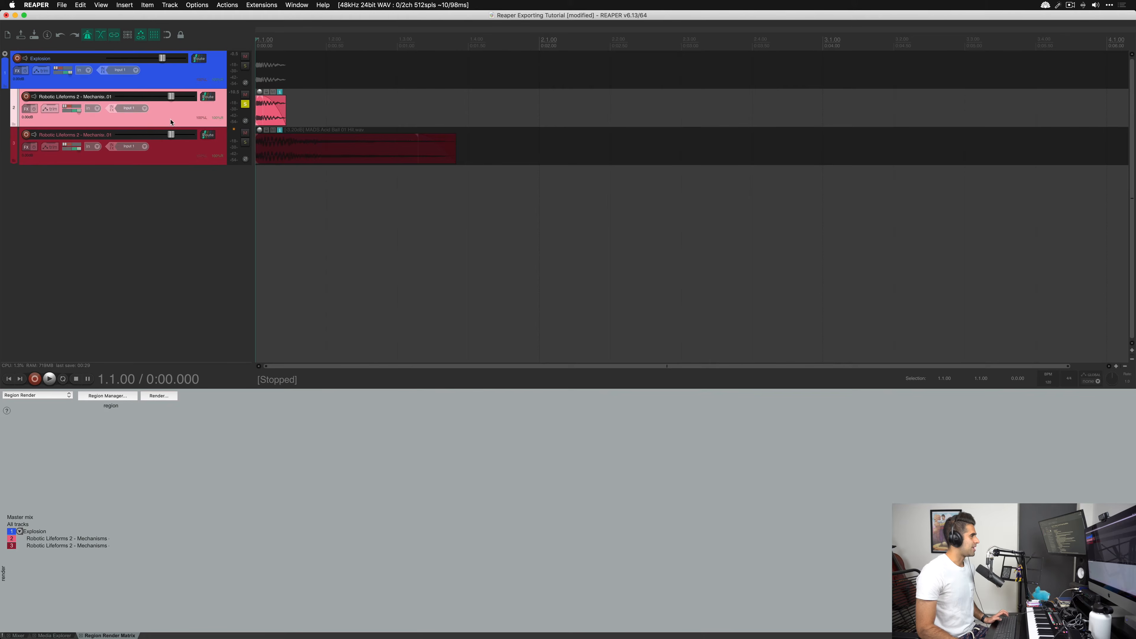
{"action": "key", "text": "space"}
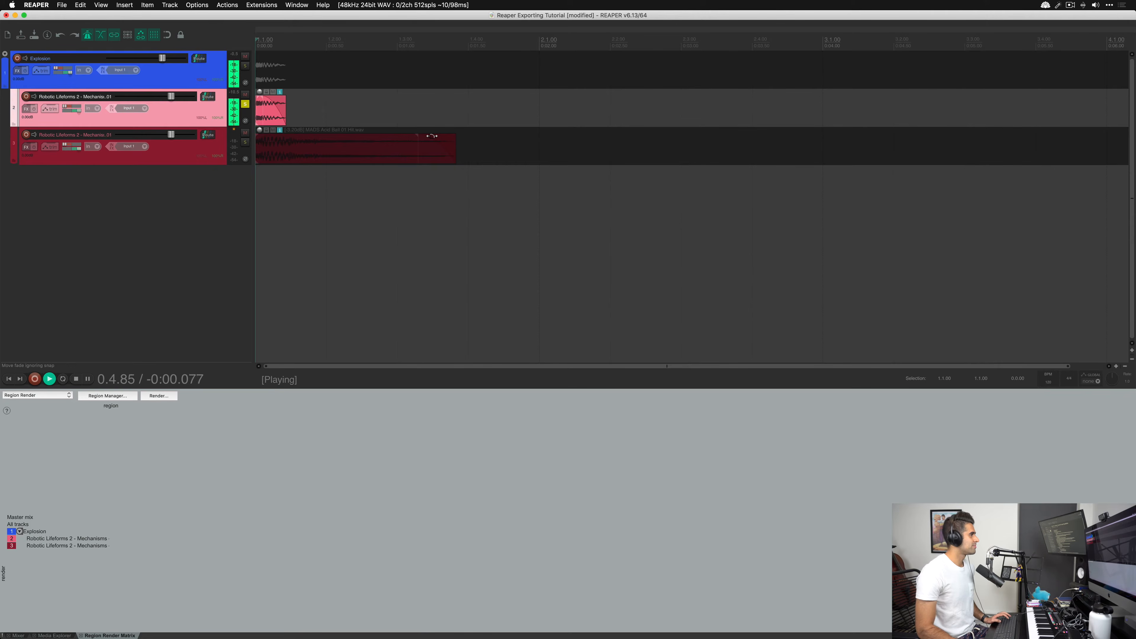
{"action": "key", "text": "space"}
{"action": "key", "text": "F6"}
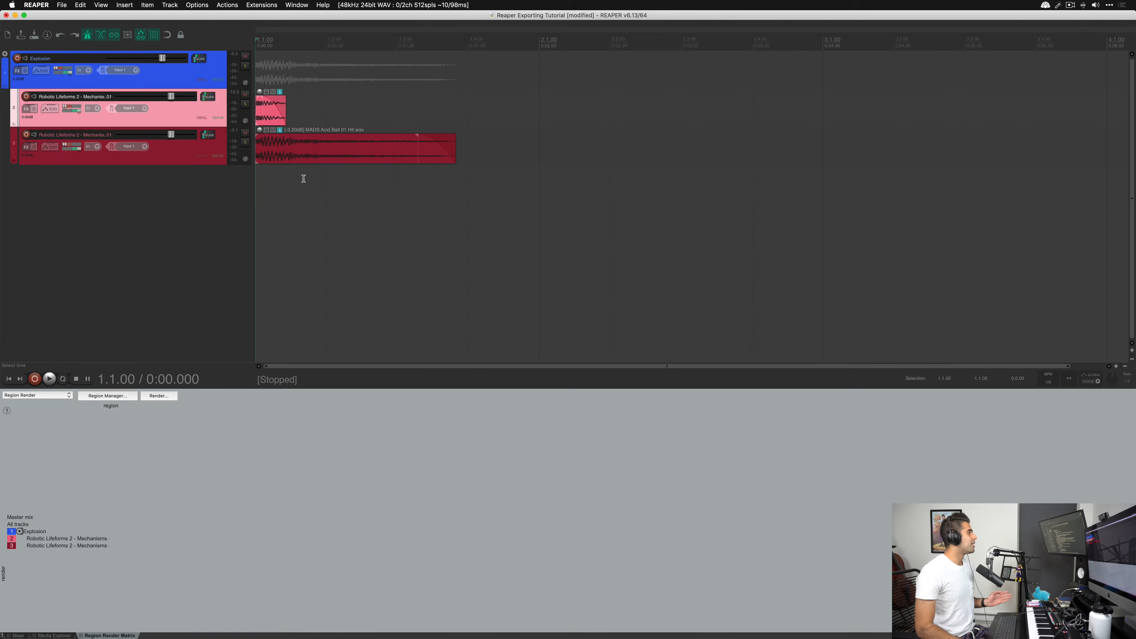
Step: Solo the lower Robotic Lifeforms 2 child track, play it back, and turn its solo off
{"action": "left_click", "coordinate": [267, 153]}
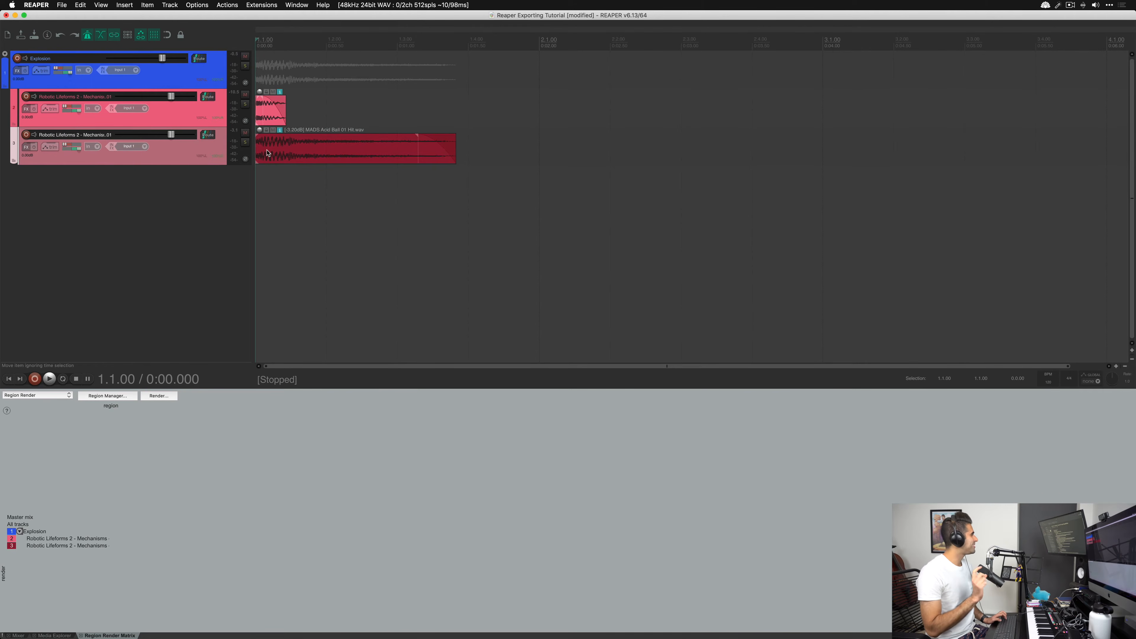
{"action": "key", "text": "alt+s"}
{"action": "key", "text": "space"}
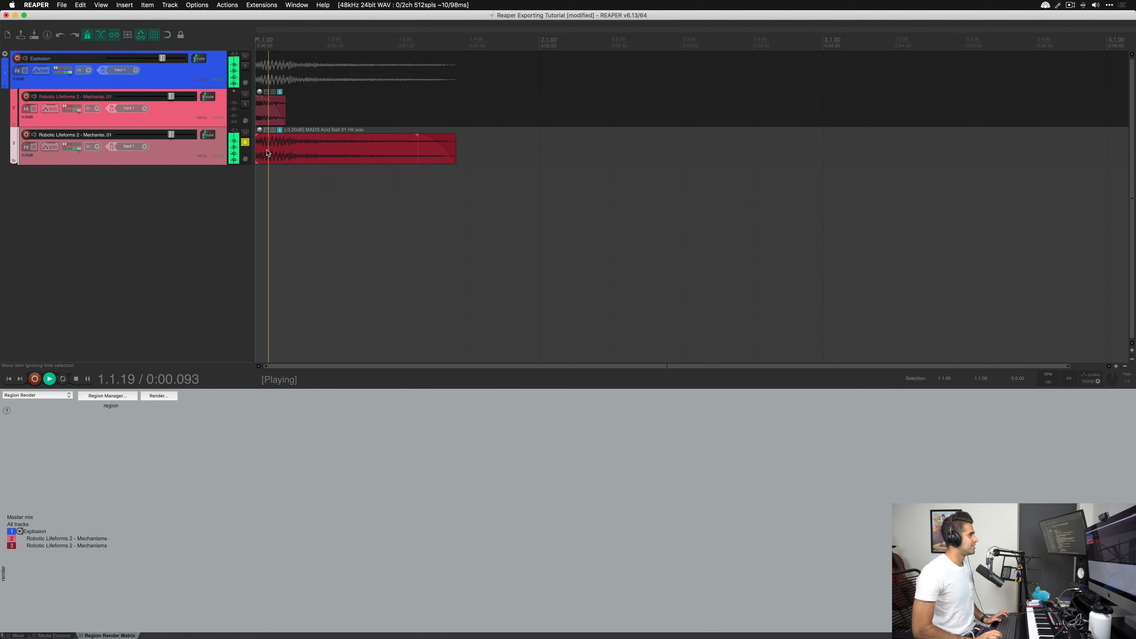
{"action": "key", "text": "space"}
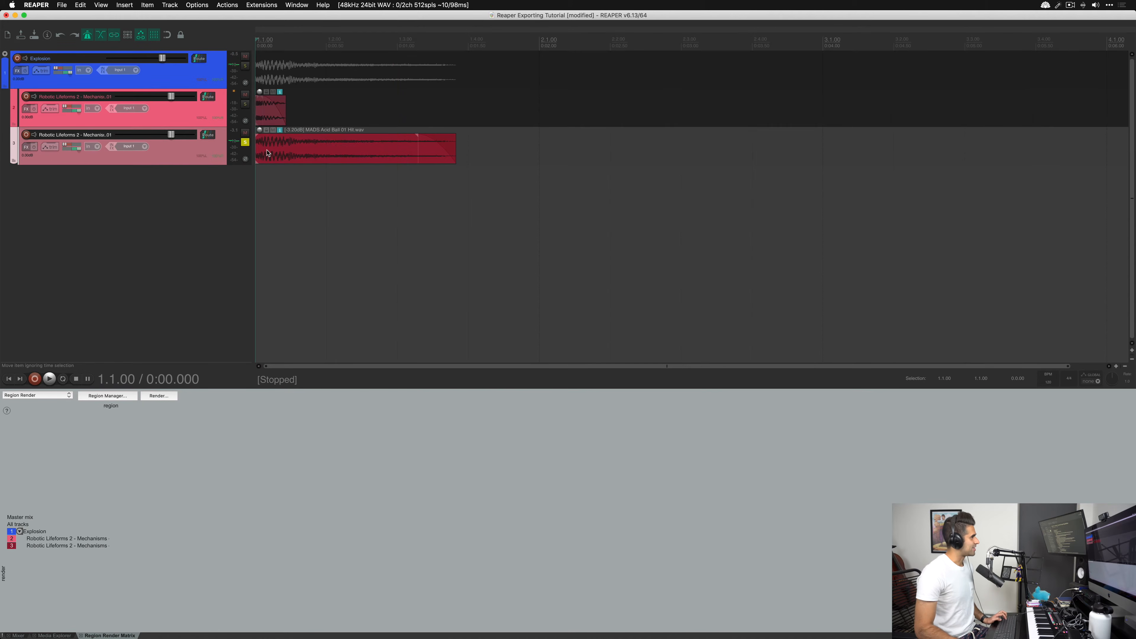
{"action": "key", "text": "alt+s"}
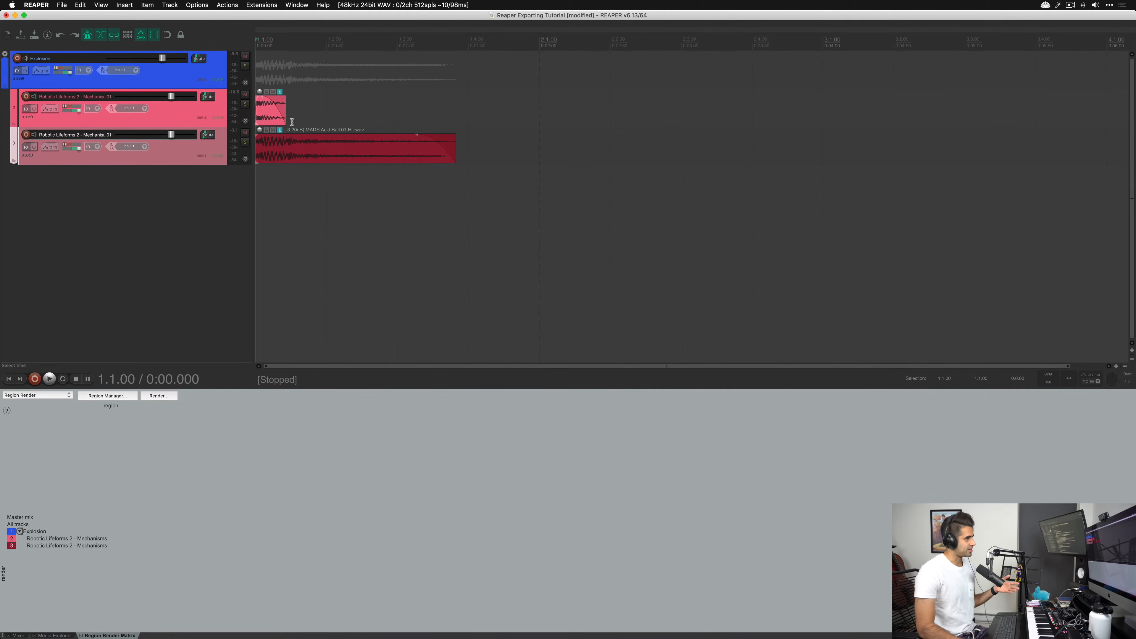
Step: Open the Render to File dialog and examine the available Source and Bounds options
{"action": "left_click", "coordinate": [71, 4]}
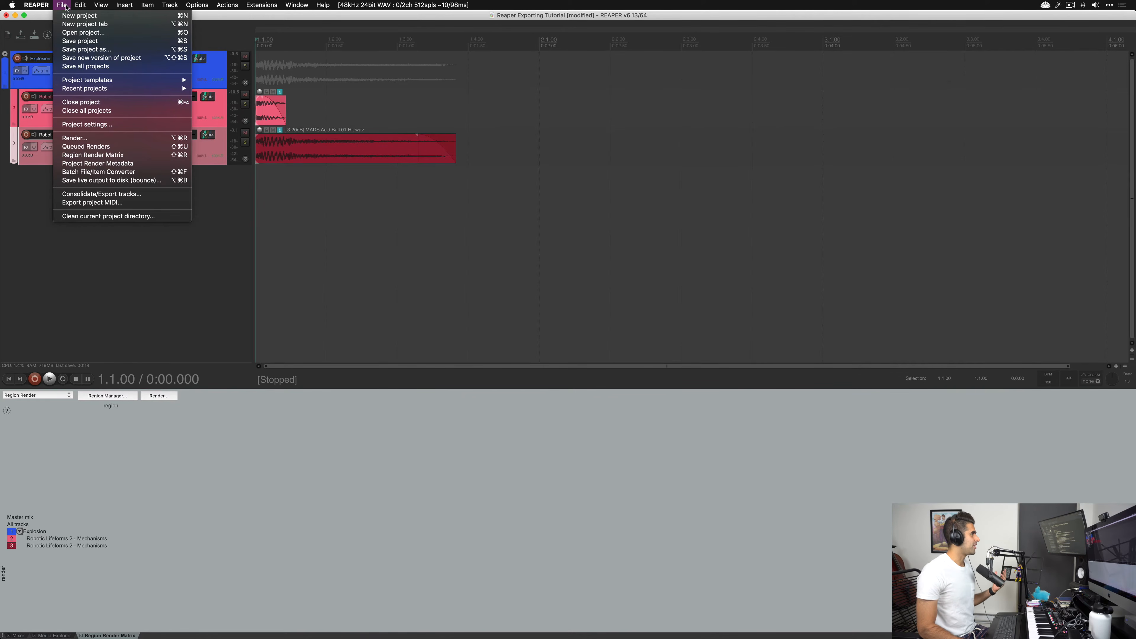
{"action": "left_click", "coordinate": [74, 138]}
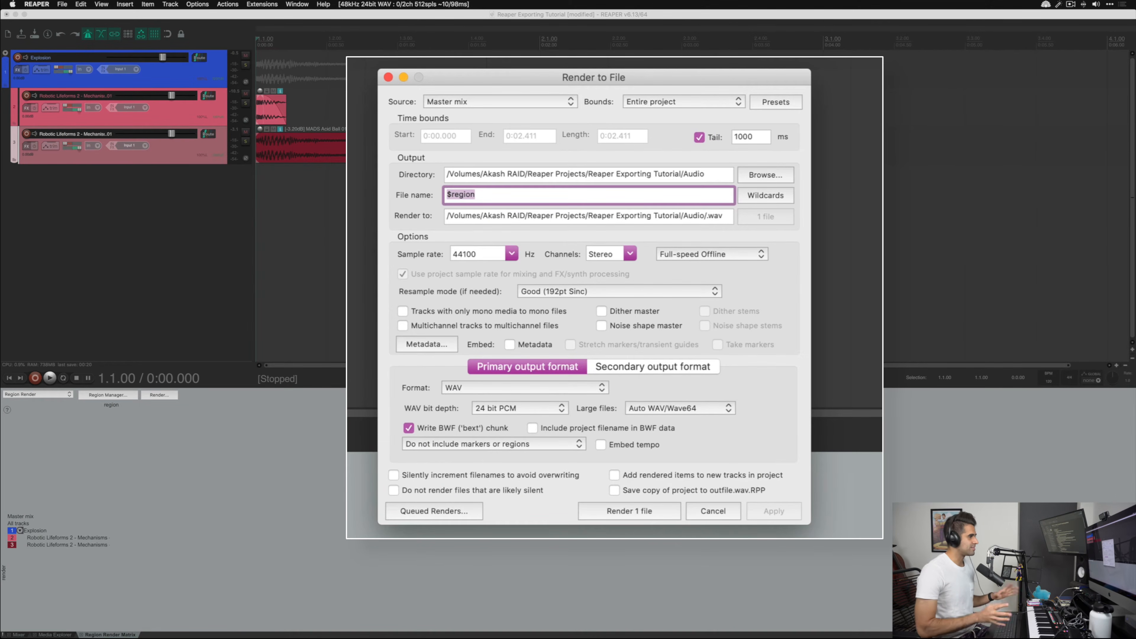
{"action": "left_click", "coordinate": [485, 101]}
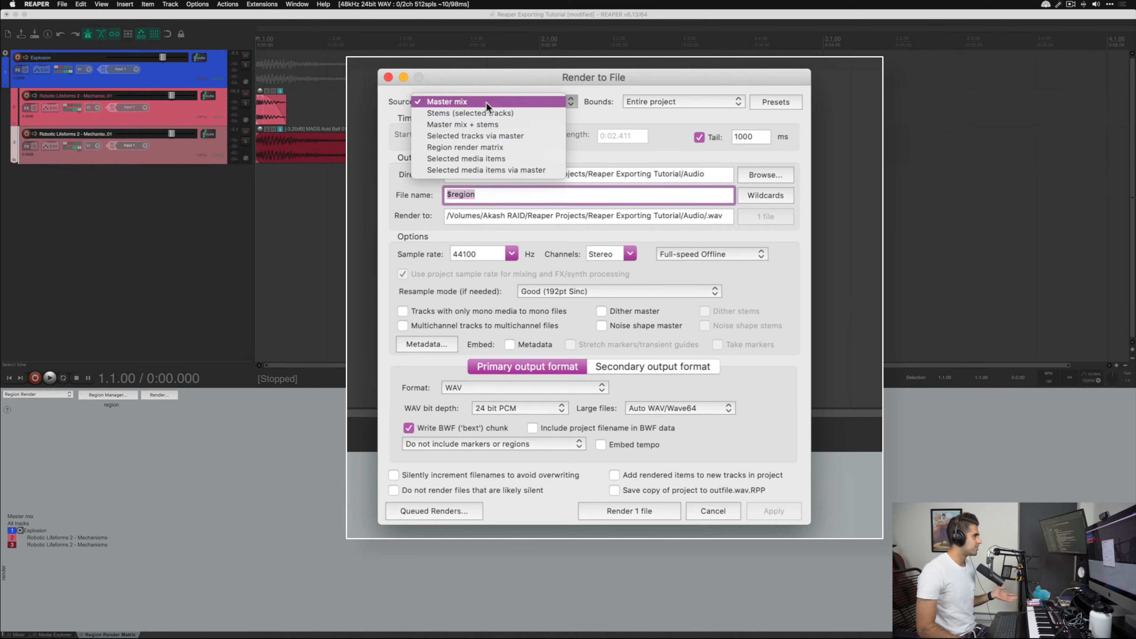
{"action": "left_click", "coordinate": [680, 115]}
{"action": "left_click", "coordinate": [685, 101]}
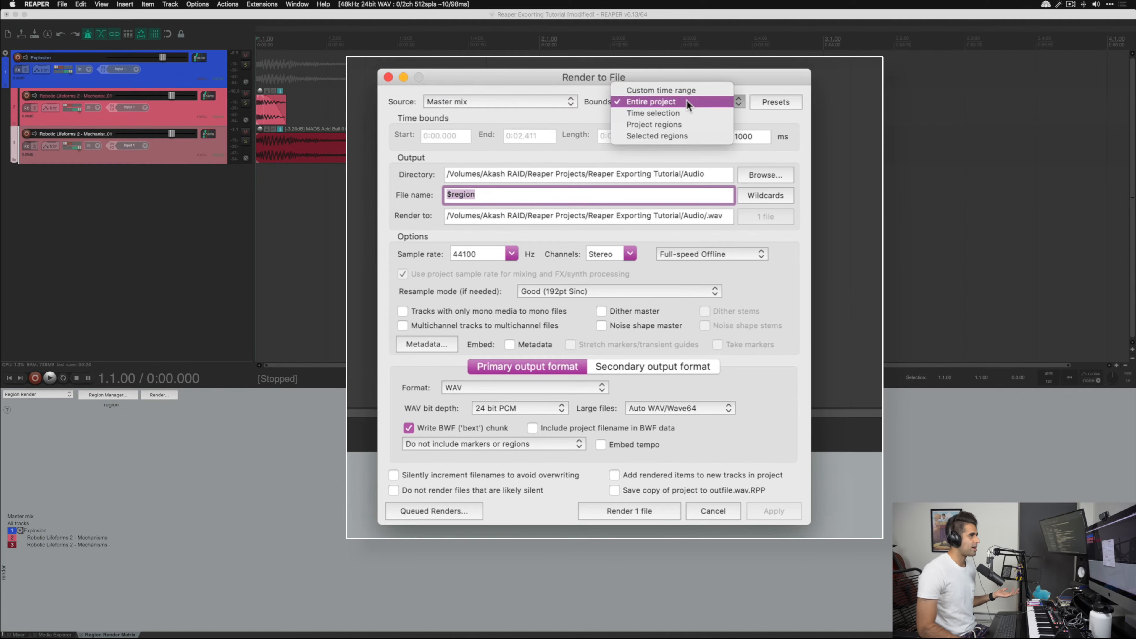
{"action": "left_click", "coordinate": [687, 100]}
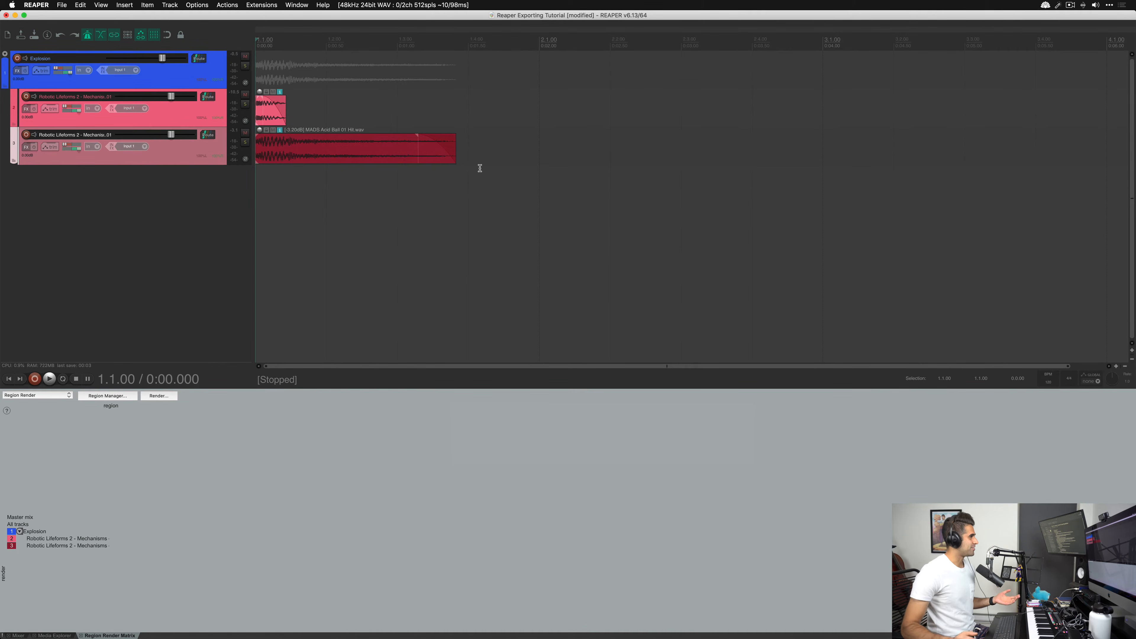
Step: Try out time selections over the explosion's items and over empty parts of the timeline, and clear the time selection
{"action": "left_click_drag", "start_coordinate": [488, 149], "coordinate": [213, 185]}
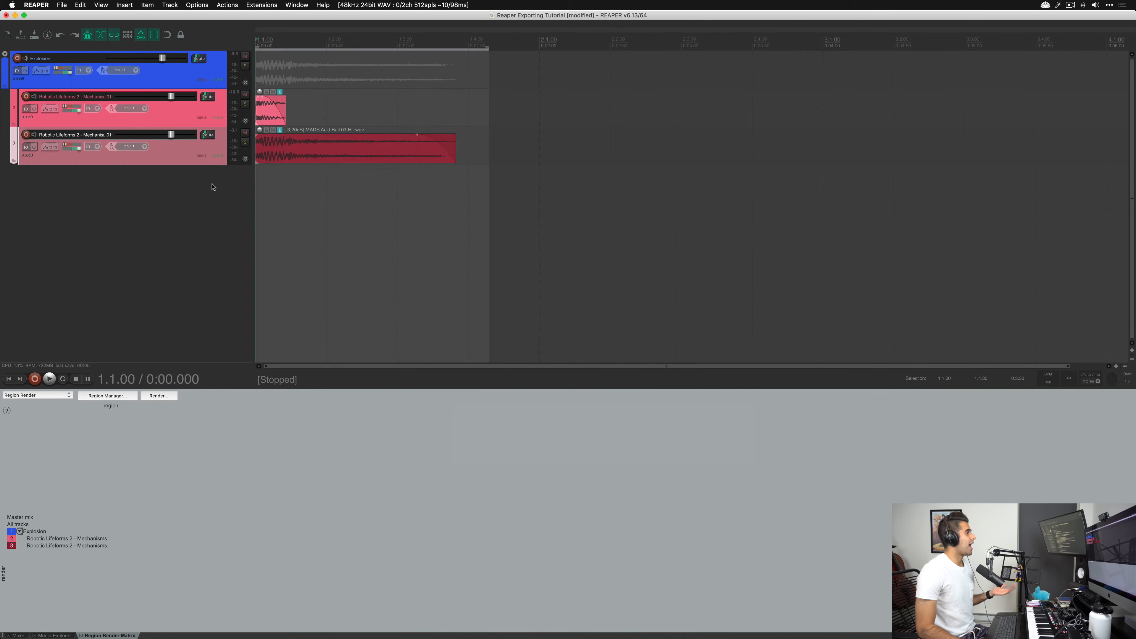
{"action": "left_click_drag", "start_coordinate": [488, 143], "coordinate": [495, 132]}
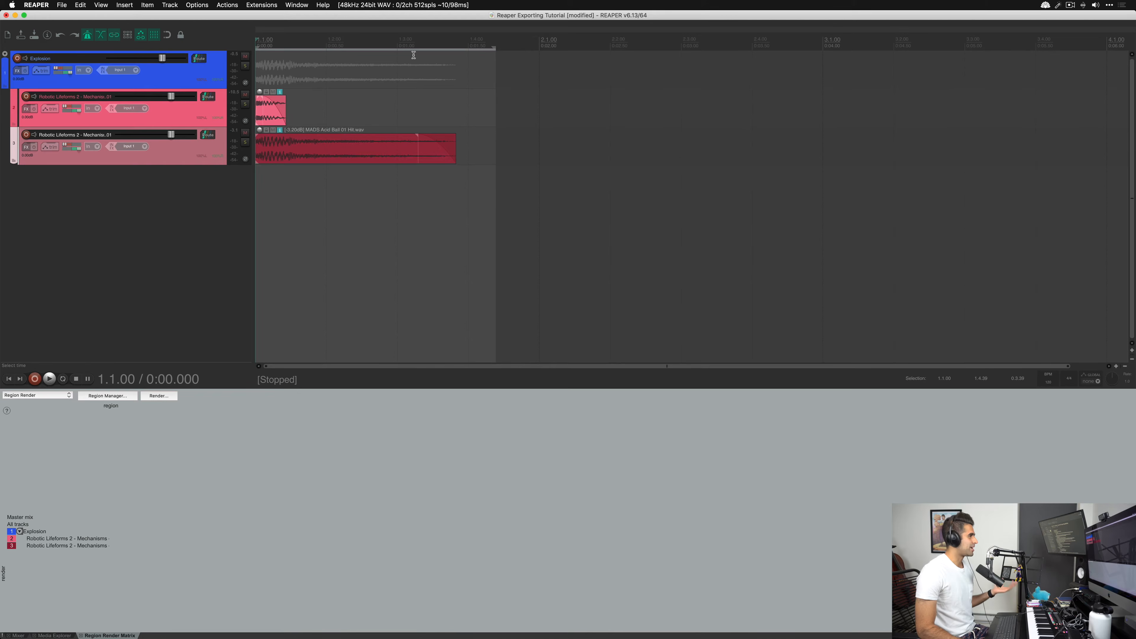
{"action": "left_click_drag", "start_coordinate": [517, 112], "coordinate": [700, 128]}
{"action": "left_click_drag", "start_coordinate": [775, 127], "coordinate": [993, 127]}
{"action": "left_click", "coordinate": [702, 180]}
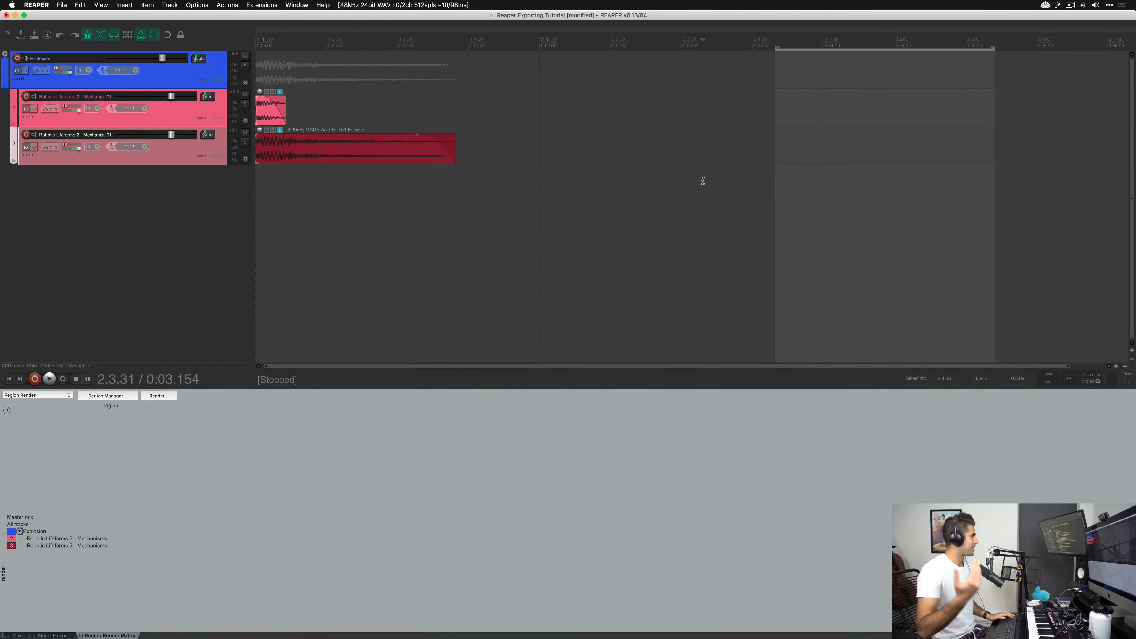
{"action": "key", "text": "Escape"}
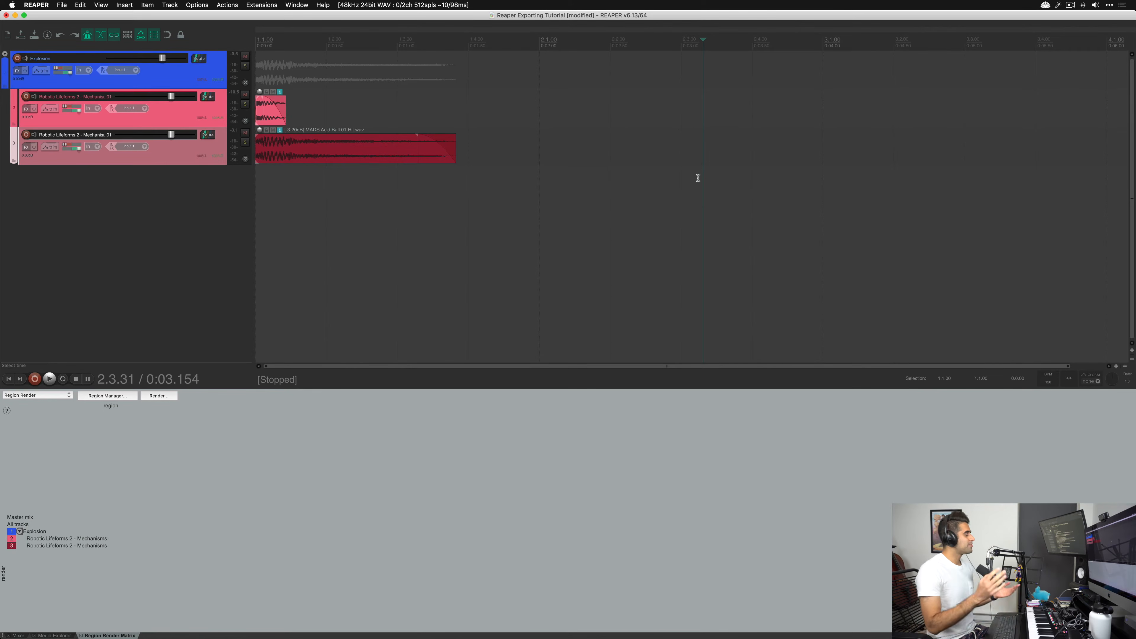
Step: Duplicate the Explosion folder track with its child tracks twice, giving three Explosion groups
{"action": "left_click", "coordinate": [204, 77]}
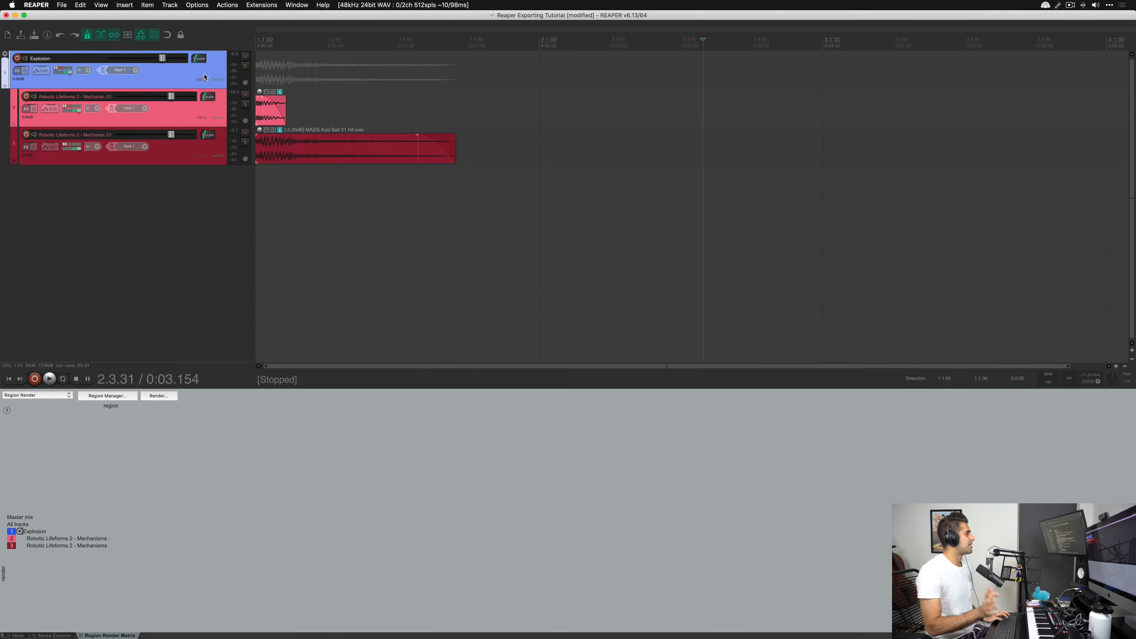
{"action": "key", "text": "super+d"}
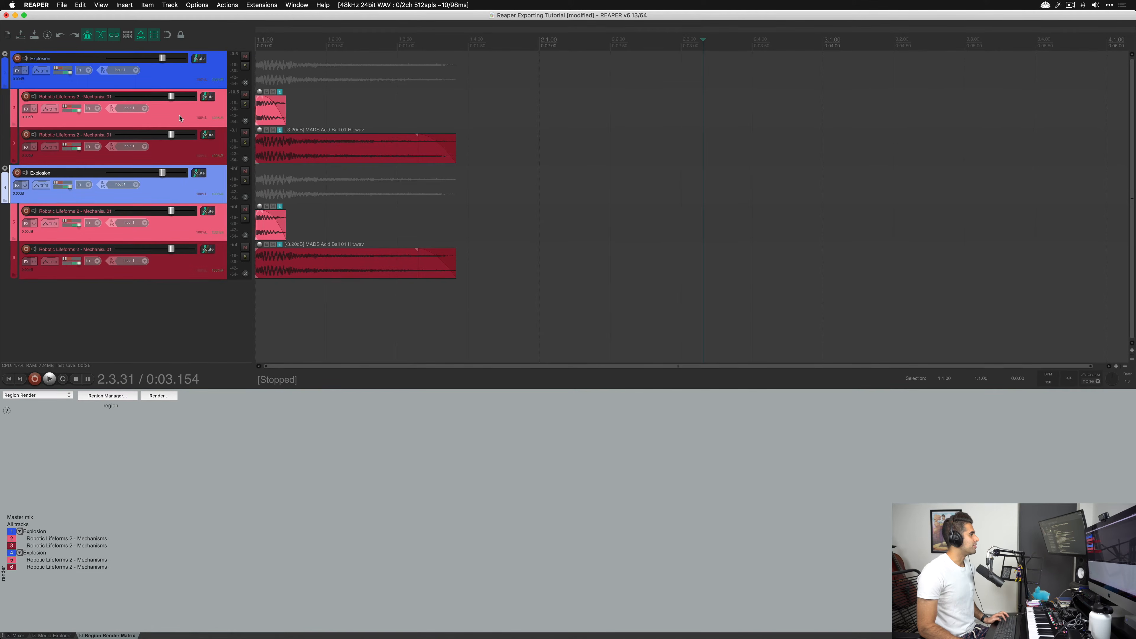
{"action": "key", "text": "super+d"}
Step: Move the second Explosion group's items to just after bar 2 and the third group's items past the start of bar 3
{"action": "scroll", "coordinate": [207, 178], "scroll_direction": "down", "scroll_amount": 3}
{"action": "left_click_drag", "start_coordinate": [487, 149], "coordinate": [254, 225]}
{"action": "left_click_drag", "start_coordinate": [274, 171], "coordinate": [580, 170]}
{"action": "left_click_drag", "start_coordinate": [534, 262], "coordinate": [918, 317]}
{"action": "scroll", "coordinate": [917, 317], "scroll_direction": "up", "scroll_amount": 2}
{"action": "left_click_drag", "start_coordinate": [799, 199], "coordinate": [523, 298]}
{"action": "left_click", "coordinate": [969, 360]}
{"action": "left_click", "coordinate": [953, 265]}
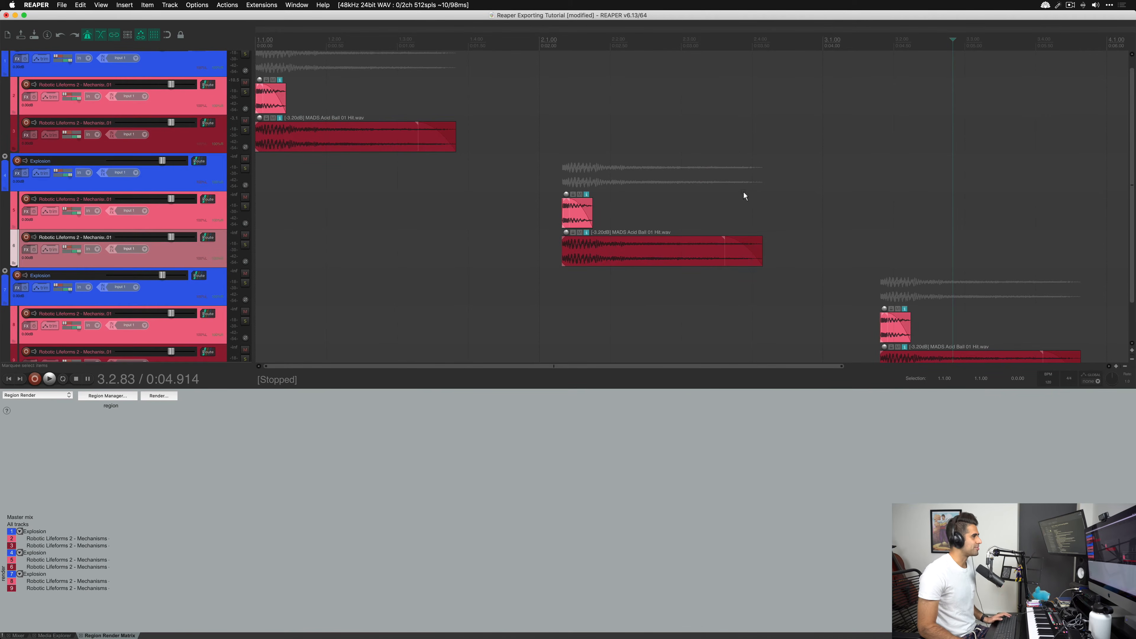
Step: Try selecting the media items of the second and third Explosion groups, undo the last change and deselect everything
{"action": "left_click_drag", "start_coordinate": [744, 192], "coordinate": [545, 268]}
{"action": "left_click_drag", "start_coordinate": [892, 276], "coordinate": [948, 353]}
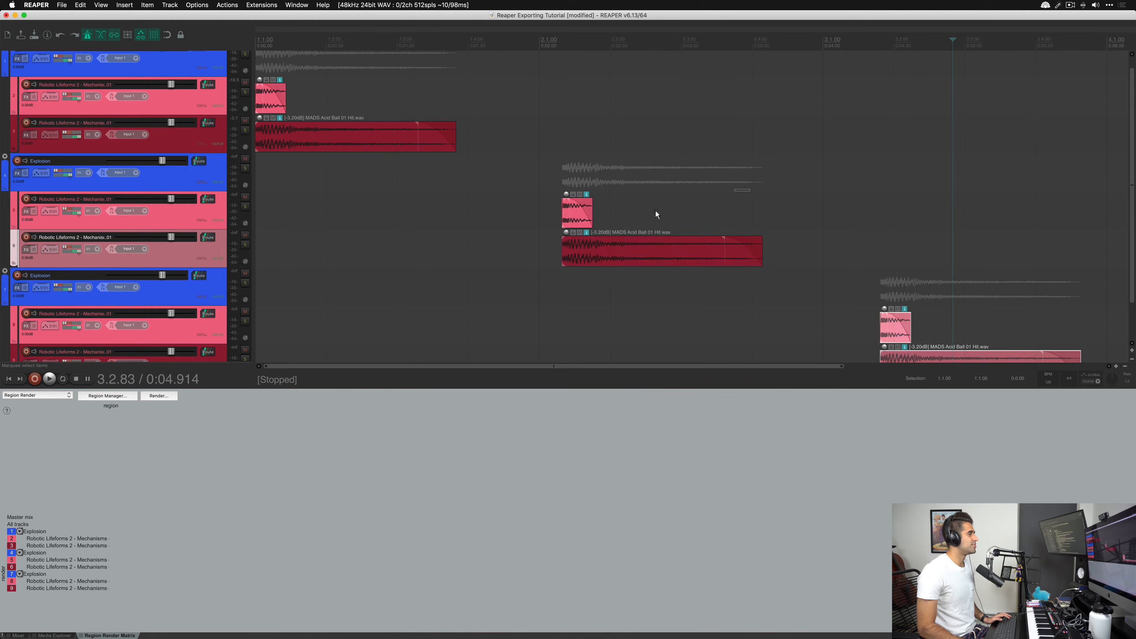
{"action": "key", "text": "super+z"}
{"action": "scroll", "coordinate": [906, 278], "scroll_direction": "down", "scroll_amount": 2}
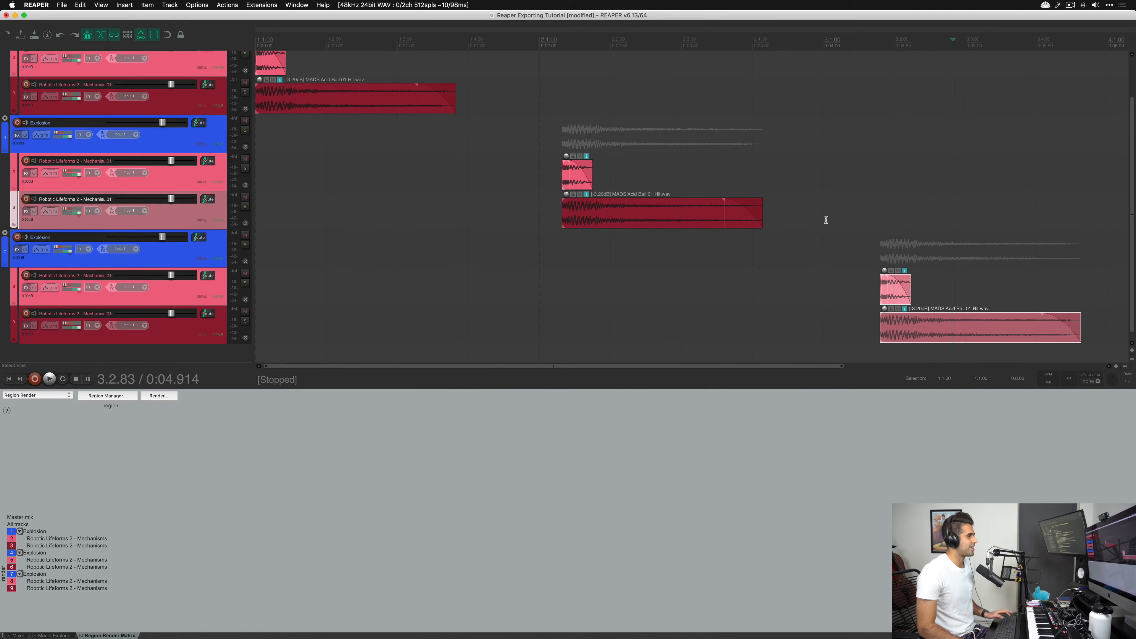
{"action": "left_click", "coordinate": [804, 216]}
{"action": "scroll", "coordinate": [778, 213], "scroll_direction": "up", "scroll_amount": 1}
{"action": "scroll", "coordinate": [766, 213], "scroll_direction": "up", "scroll_amount": 4}
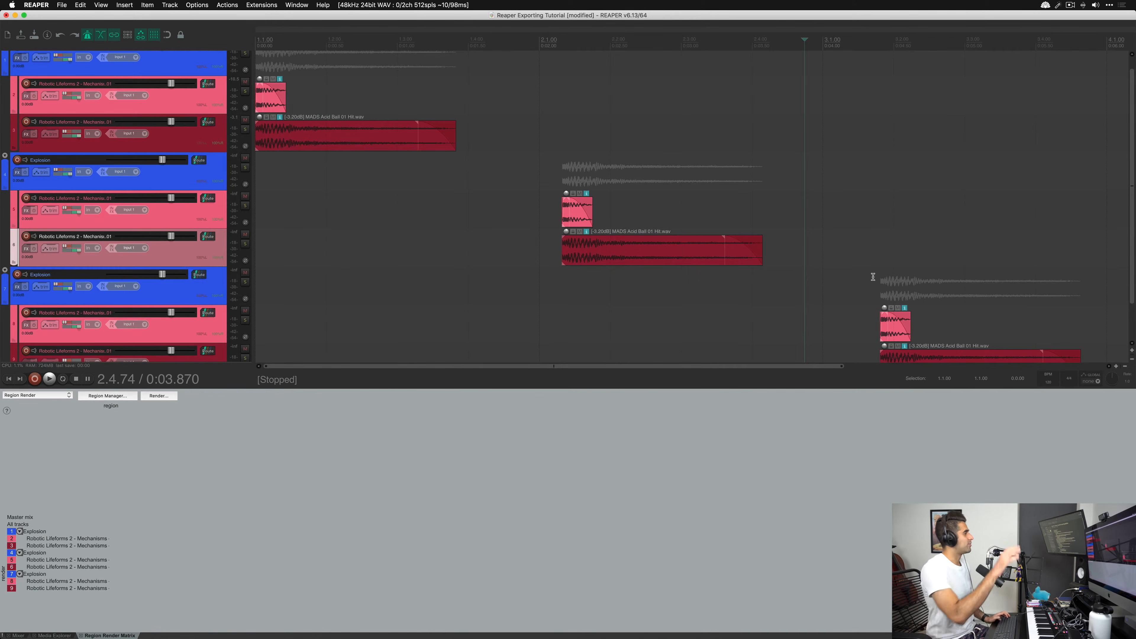
Step: Draw time selections around the first, second and third explosions in turn
{"action": "left_click_drag", "start_coordinate": [469, 134], "coordinate": [273, 148]}
{"action": "left_click_drag", "start_coordinate": [785, 251], "coordinate": [554, 253]}
{"action": "mouse_move", "coordinate": [1101, 313]}
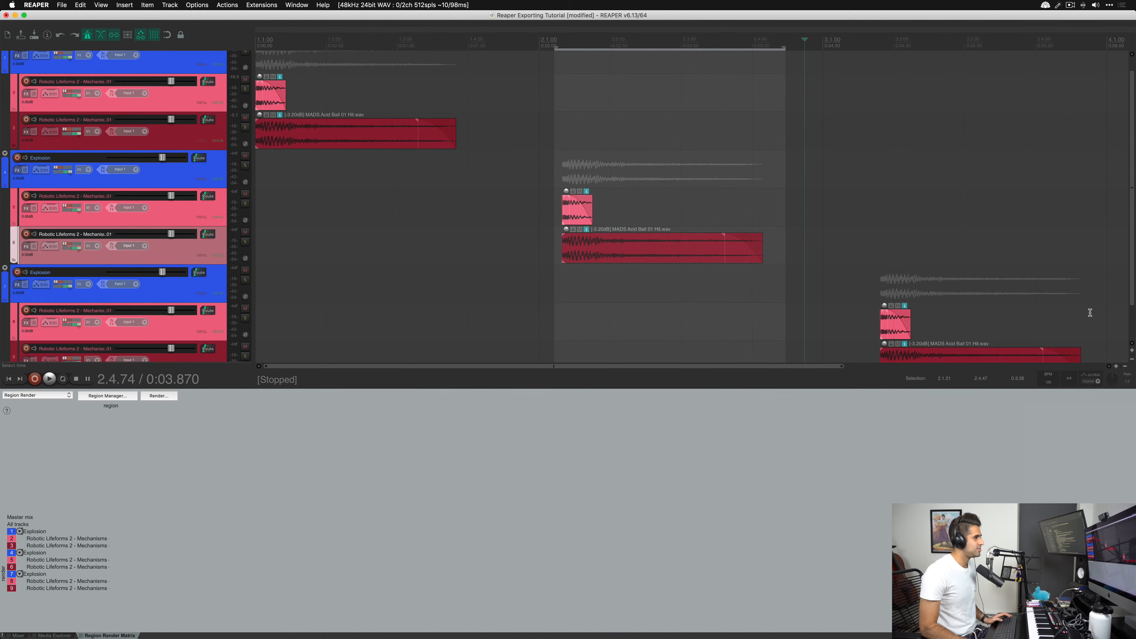
{"action": "scroll", "coordinate": [1087, 311], "scroll_direction": "down", "scroll_amount": 2}
{"action": "left_click_drag", "start_coordinate": [1091, 306], "coordinate": [863, 328]}
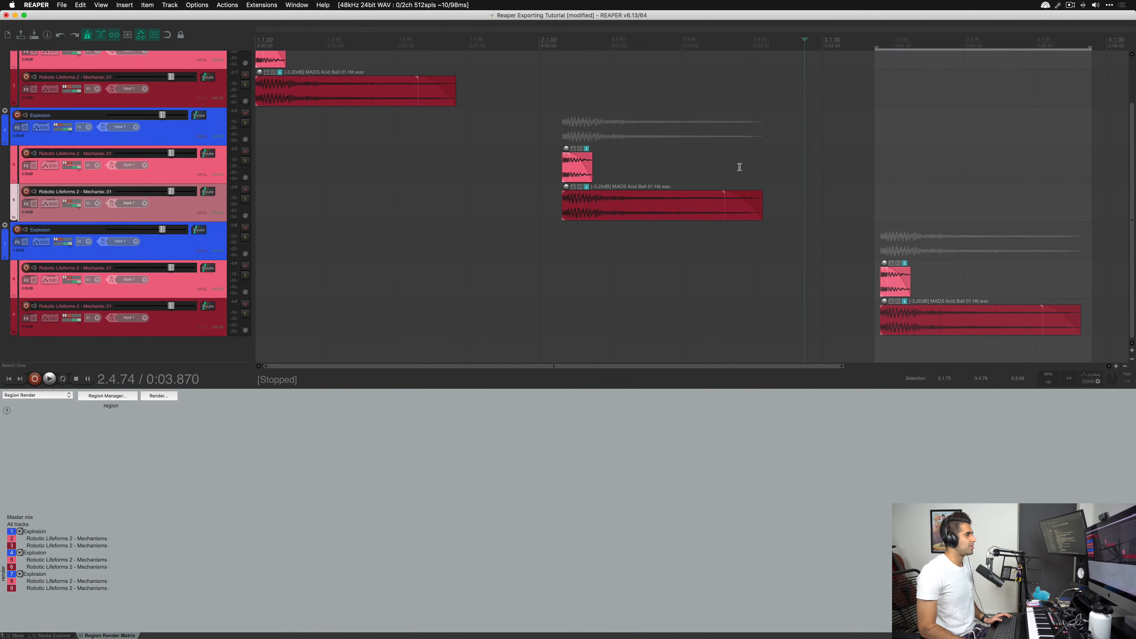
Step: Move the third explosion's items beneath the second explosion's and draw a time selection spanning both
{"action": "left_click", "coordinate": [946, 330]}
{"action": "left_click_drag", "start_coordinate": [945, 330], "coordinate": [632, 324]}
{"action": "left_click_drag", "start_coordinate": [808, 165], "coordinate": [541, 231]}
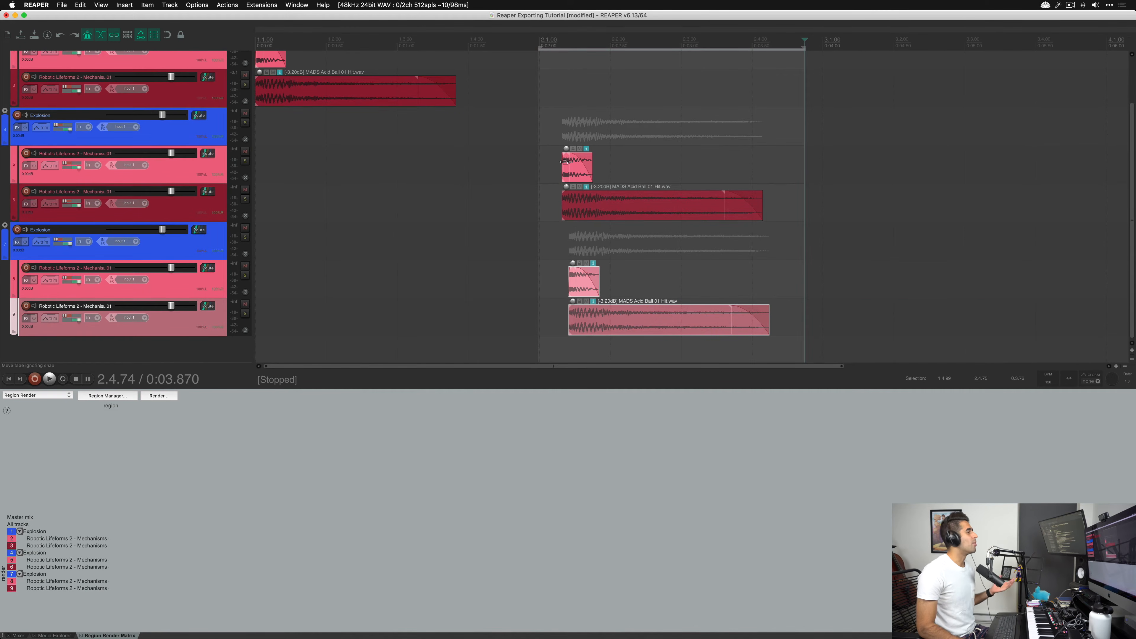
Step: Move the third explosion's items back to just after the start of bar 3 and clear the time selection
{"action": "left_click_drag", "start_coordinate": [843, 281], "coordinate": [524, 328]}
{"action": "left_click_drag", "start_coordinate": [642, 330], "coordinate": [916, 330]}
{"action": "left_click", "coordinate": [905, 284]}
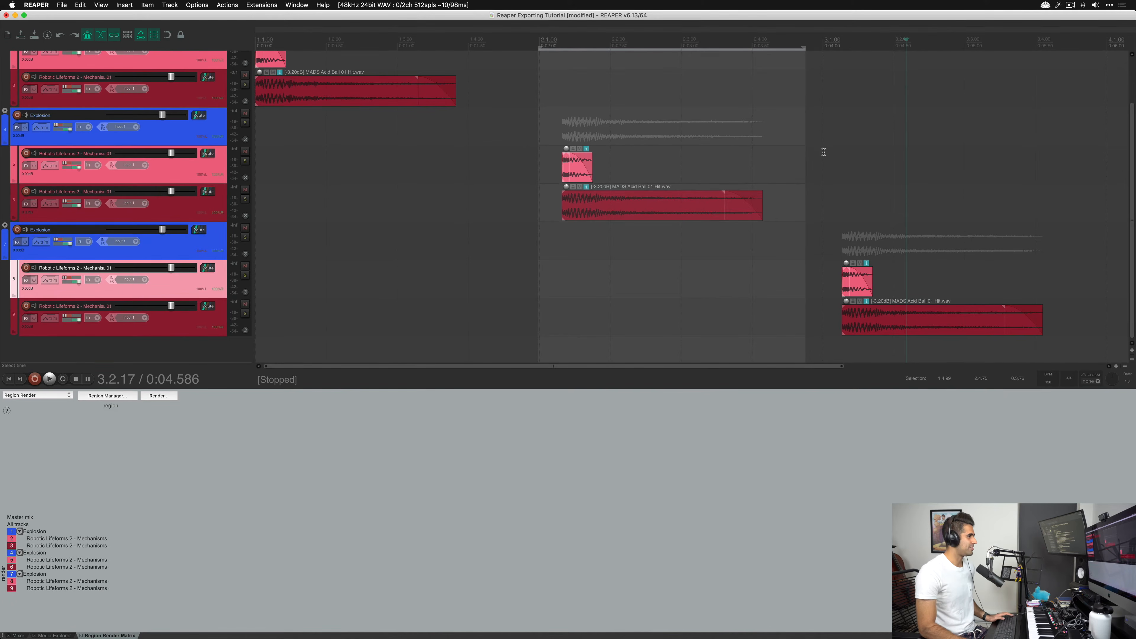
{"action": "scroll", "coordinate": [823, 152], "scroll_direction": "up", "scroll_amount": 1}
{"action": "key", "text": "Escape"}
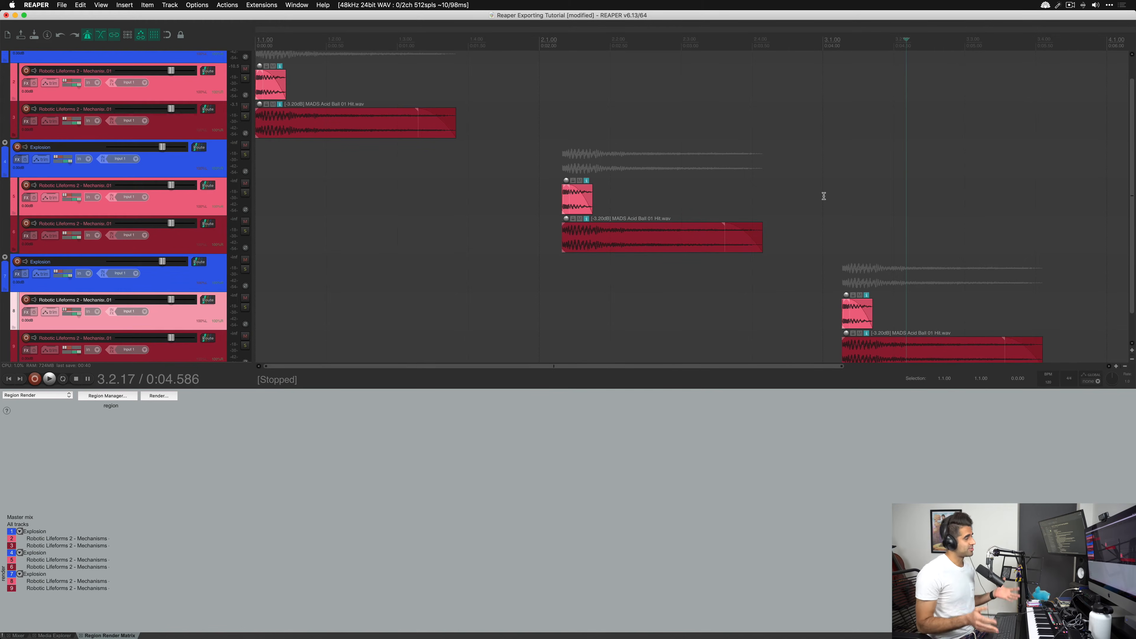
{"action": "scroll", "coordinate": [715, 242], "scroll_direction": "up", "scroll_amount": 1}
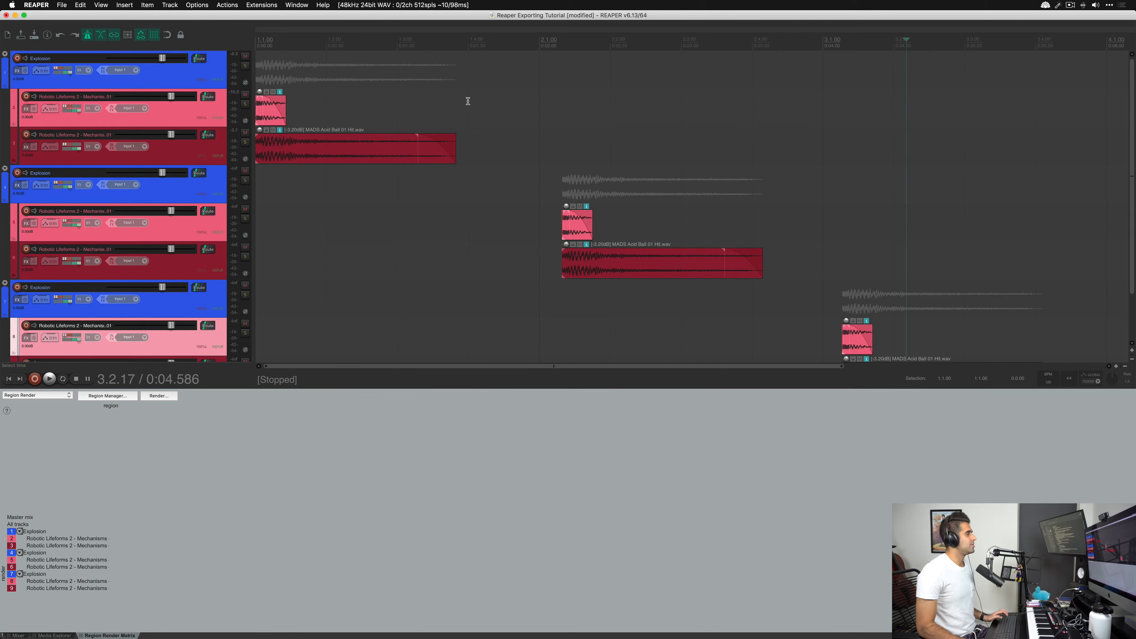
Step: Select the media items of each explosion group in turn and clear the item selection
{"action": "left_click_drag", "start_coordinate": [468, 101], "coordinate": [254, 174]}
{"action": "left_click_drag", "start_coordinate": [830, 214], "coordinate": [550, 281]}
{"action": "scroll", "coordinate": [864, 257], "scroll_direction": "down", "scroll_amount": 2}
{"action": "left_click_drag", "start_coordinate": [1086, 276], "coordinate": [800, 337]}
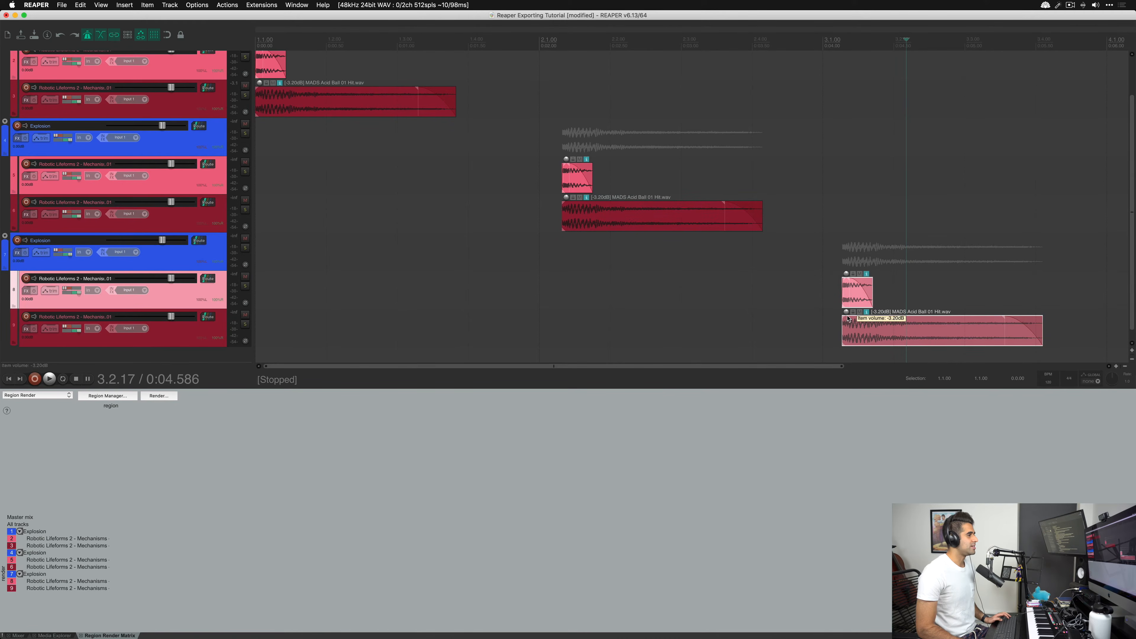
{"action": "scroll", "coordinate": [555, 174], "scroll_direction": "up", "scroll_amount": 2}
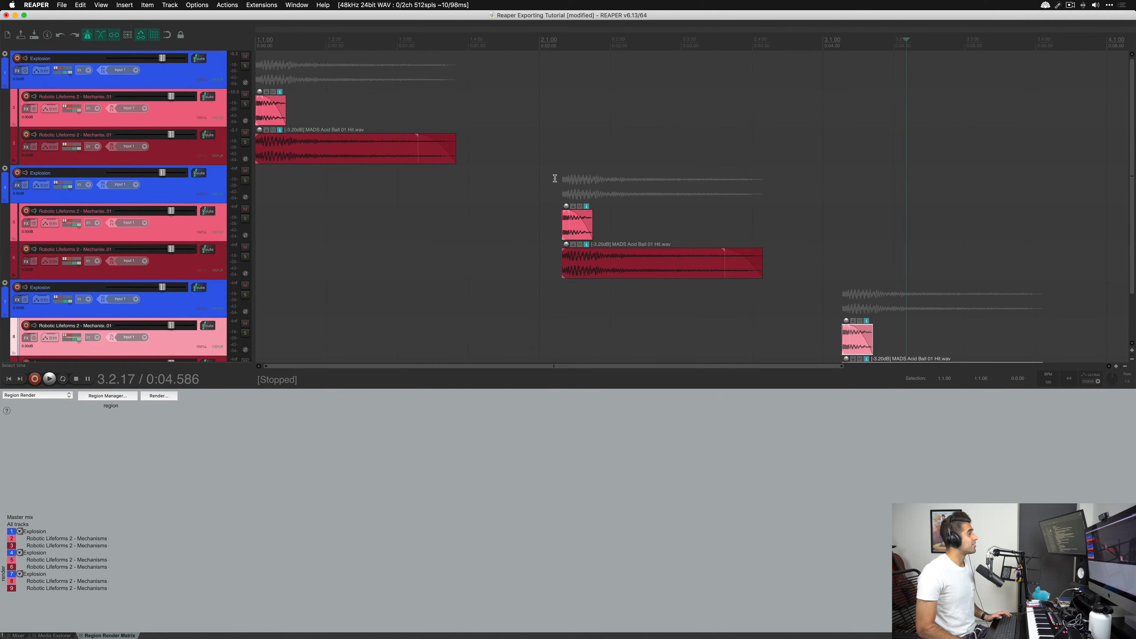
{"action": "left_click", "coordinate": [444, 74]}
{"action": "left_click_drag", "start_coordinate": [811, 175], "coordinate": [624, 284]}
{"action": "scroll", "coordinate": [624, 287], "scroll_direction": "down", "scroll_amount": 3}
{"action": "left_click_drag", "start_coordinate": [986, 269], "coordinate": [811, 343]}
{"action": "left_click", "coordinate": [862, 214]}
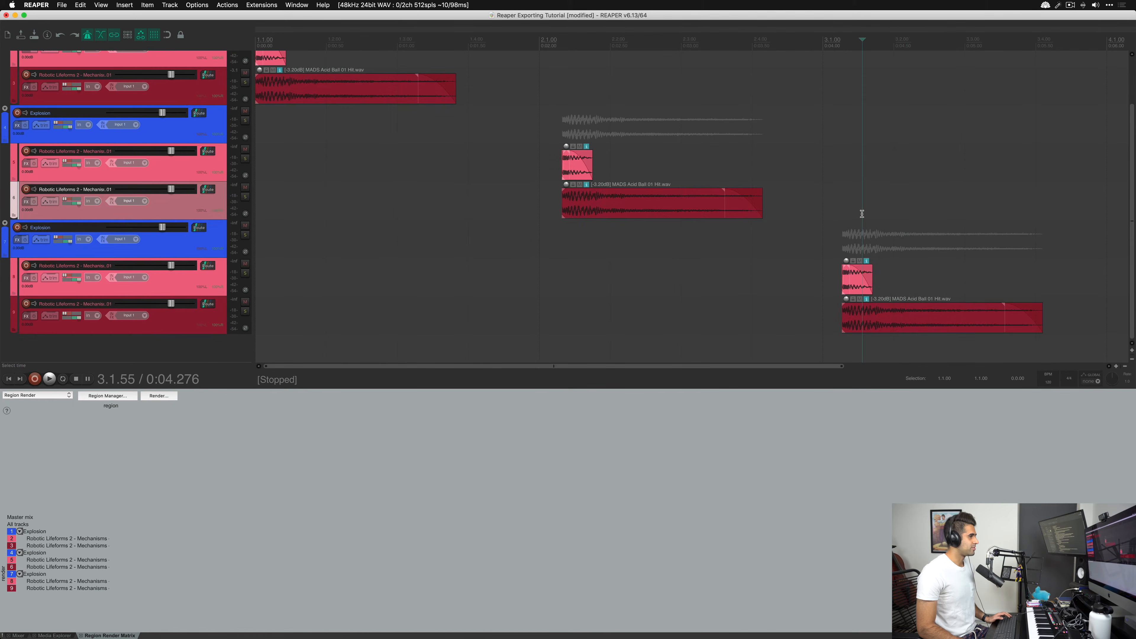
{"action": "scroll", "coordinate": [653, 253], "scroll_direction": "up", "scroll_amount": 2}
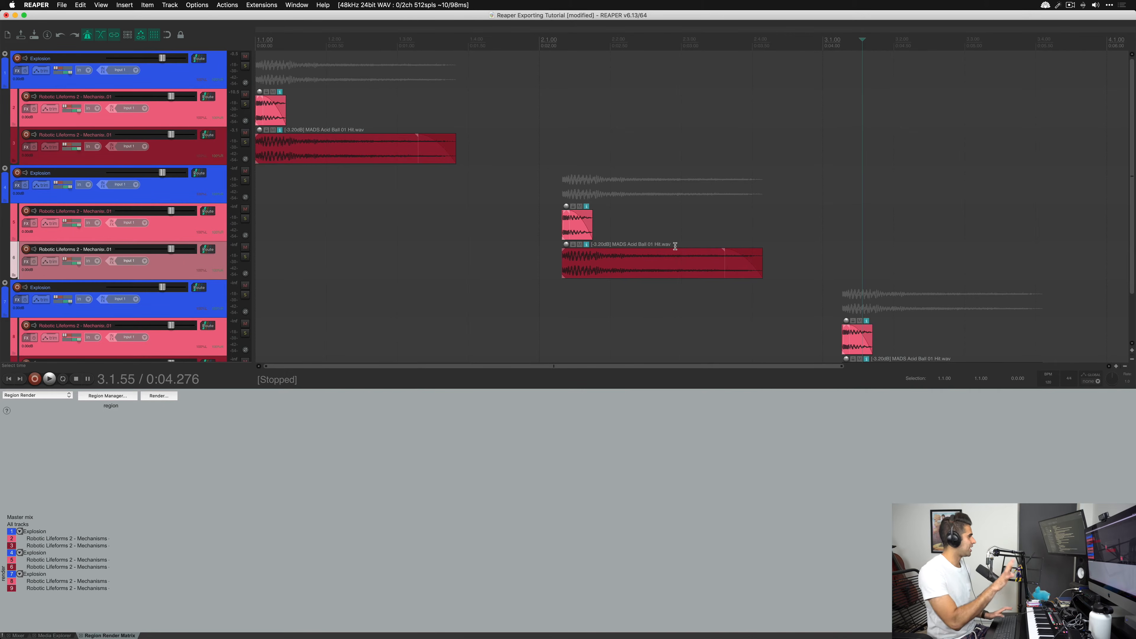
Step: Search the action list for "insert region" and select the action "Markers: Insert region from selected items and edit..."
{"action": "left_click", "coordinate": [428, 115]}
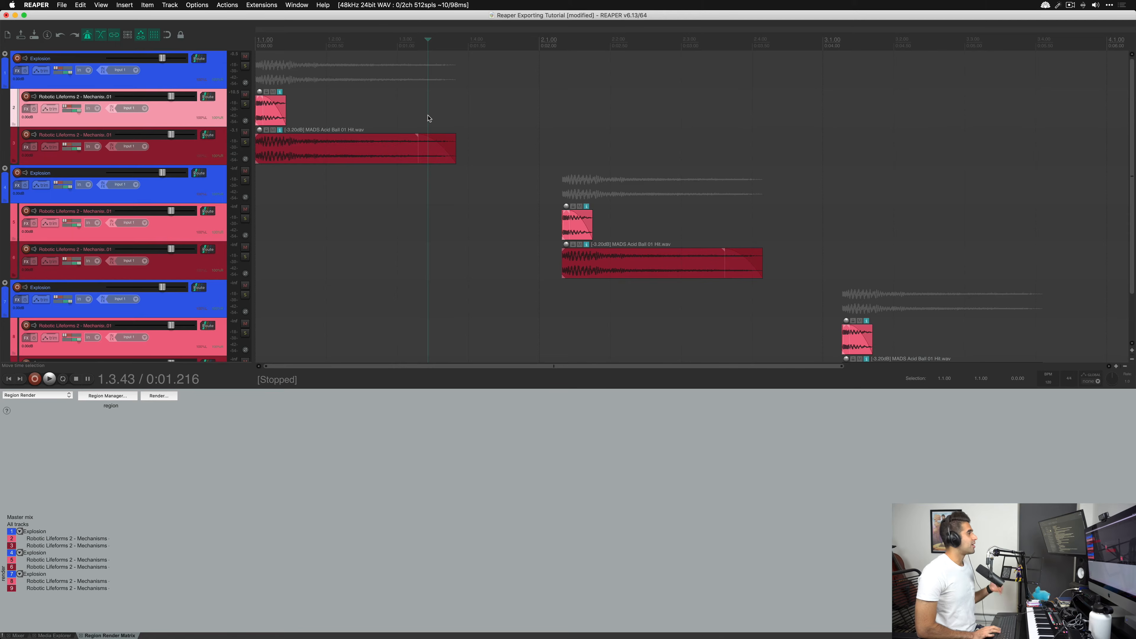
{"action": "key", "text": "shift+/"}
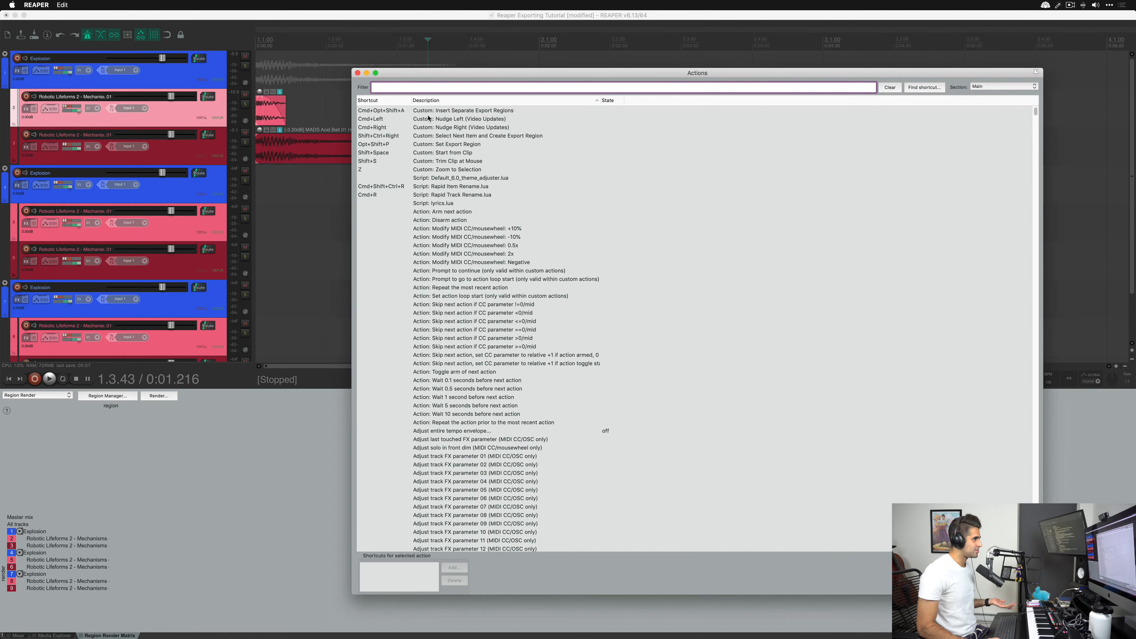
{"action": "left_click_drag", "start_coordinate": [532, 78], "coordinate": [530, 75]}
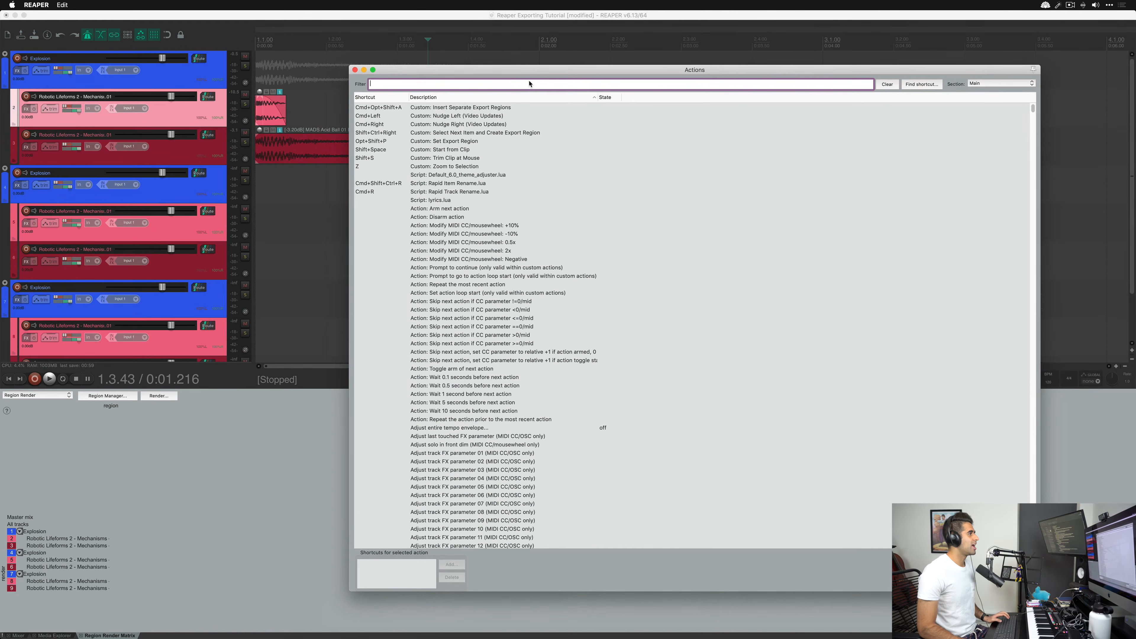
{"action": "type", "text": "insert region"}
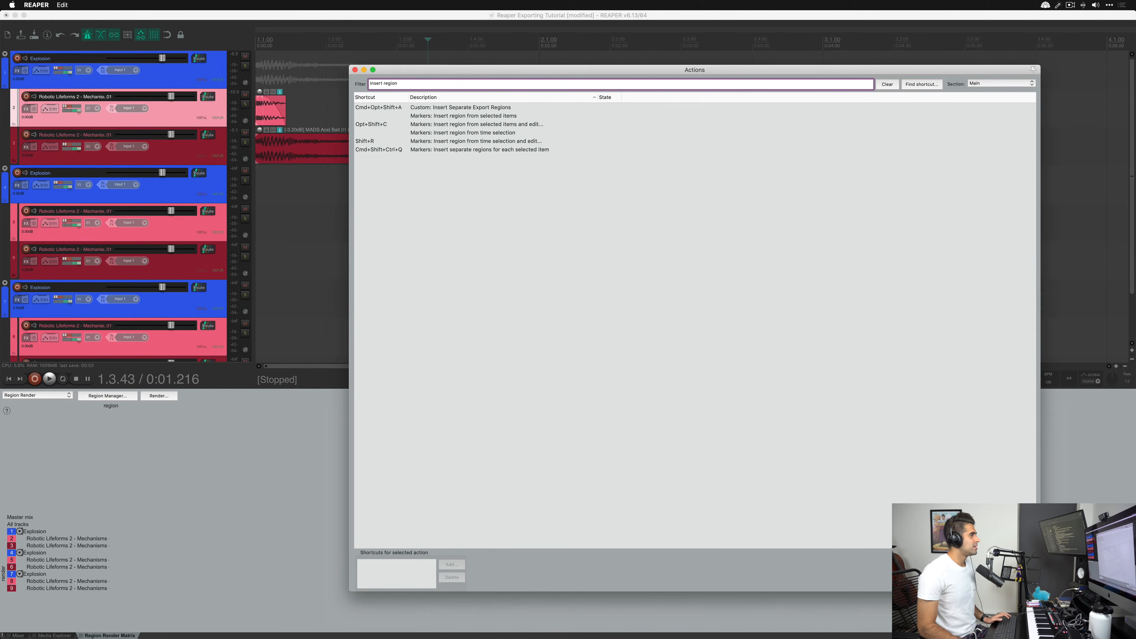
{"action": "left_click", "coordinate": [537, 126]}
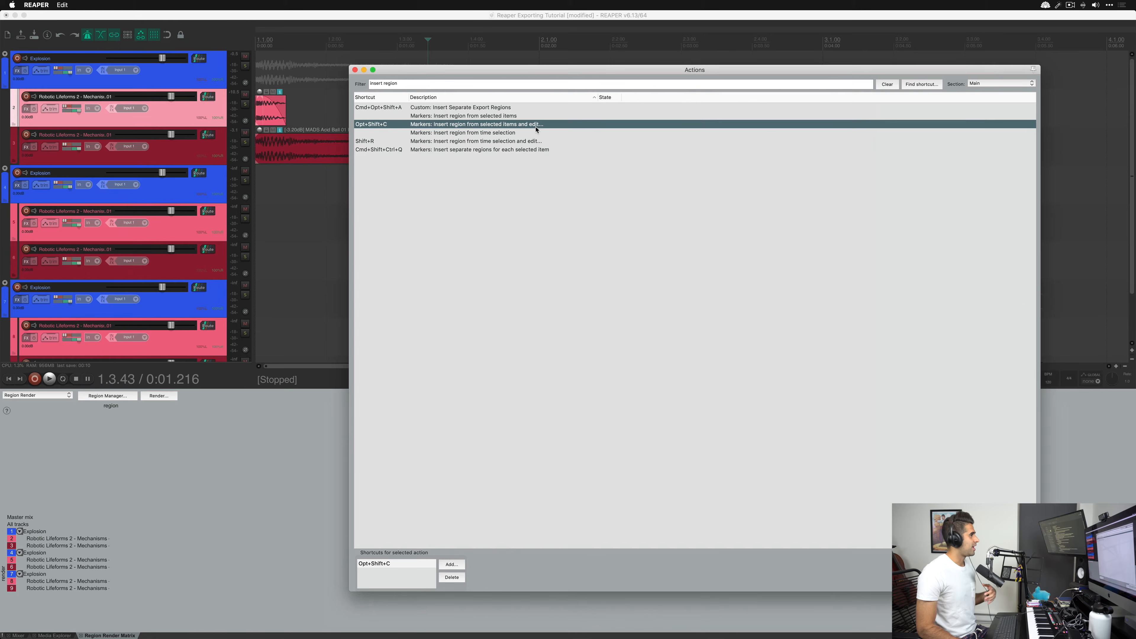
Step: Broaden the action search to "region", look through the listed actions, restore the "insert region" filter and close the action list
{"action": "double_click", "coordinate": [375, 84]}
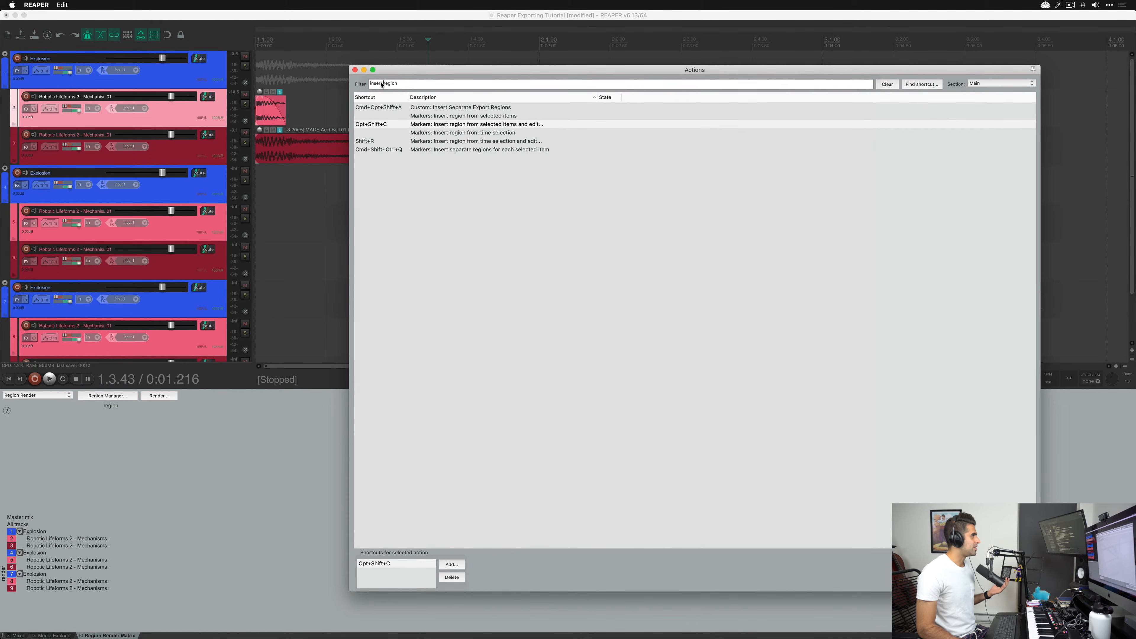
{"action": "key", "text": "BackSpace"}
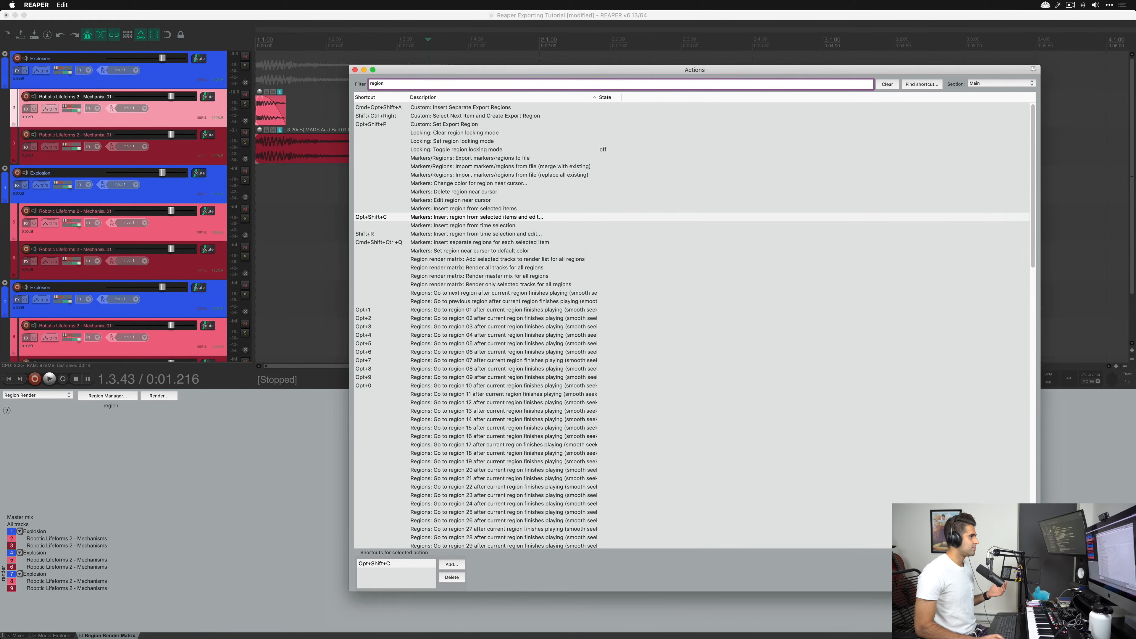
{"action": "scroll", "coordinate": [403, 115], "scroll_direction": "down", "scroll_amount": 20}
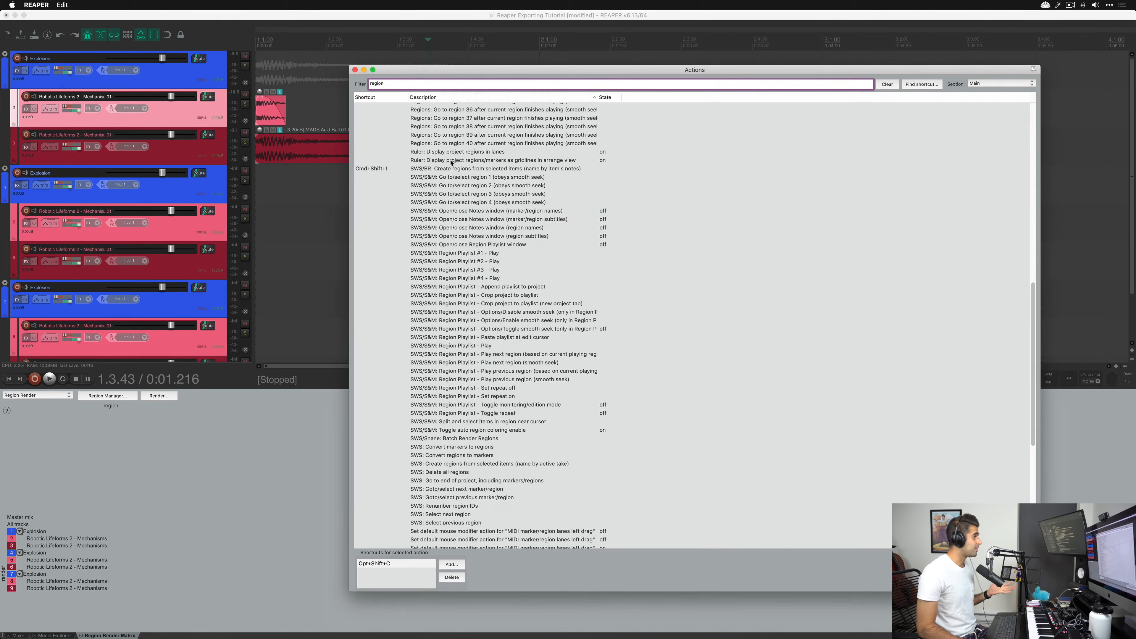
{"action": "scroll", "coordinate": [452, 164], "scroll_direction": "down", "scroll_amount": 3}
{"action": "scroll", "coordinate": [452, 163], "scroll_direction": "up", "scroll_amount": 20}
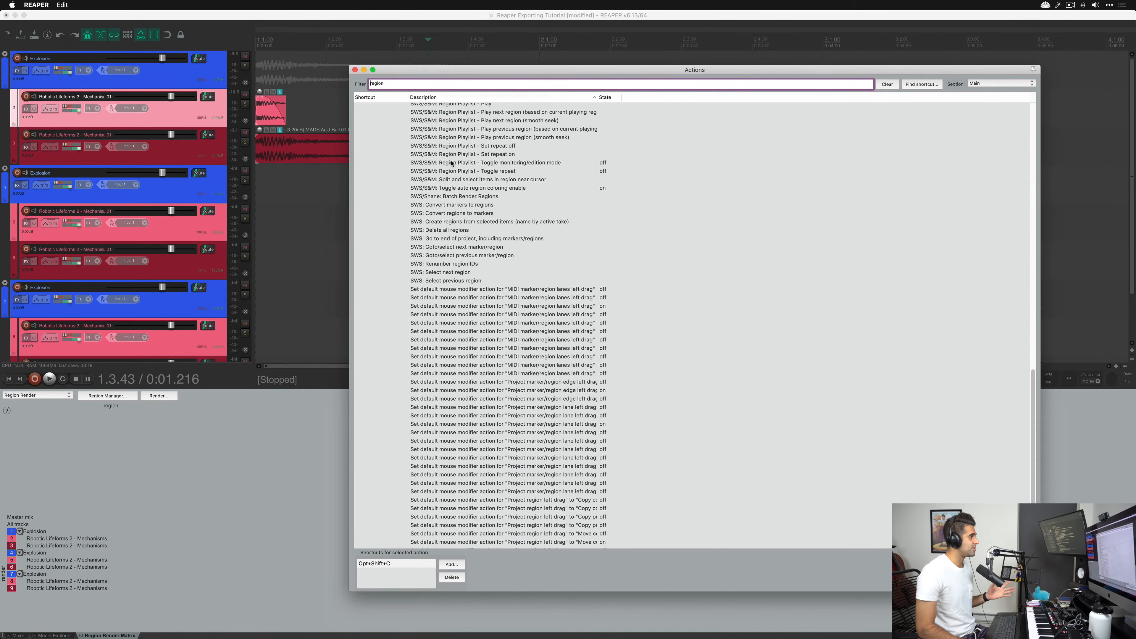
{"action": "scroll", "coordinate": [451, 161], "scroll_direction": "up", "scroll_amount": 10}
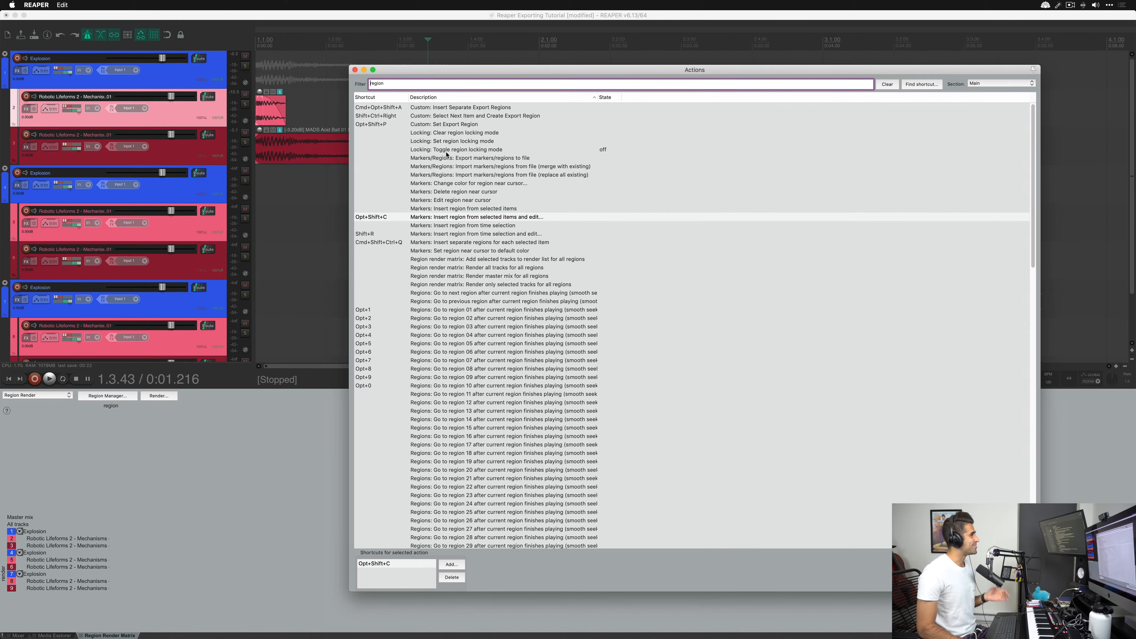
{"action": "type", "text": "insert"}
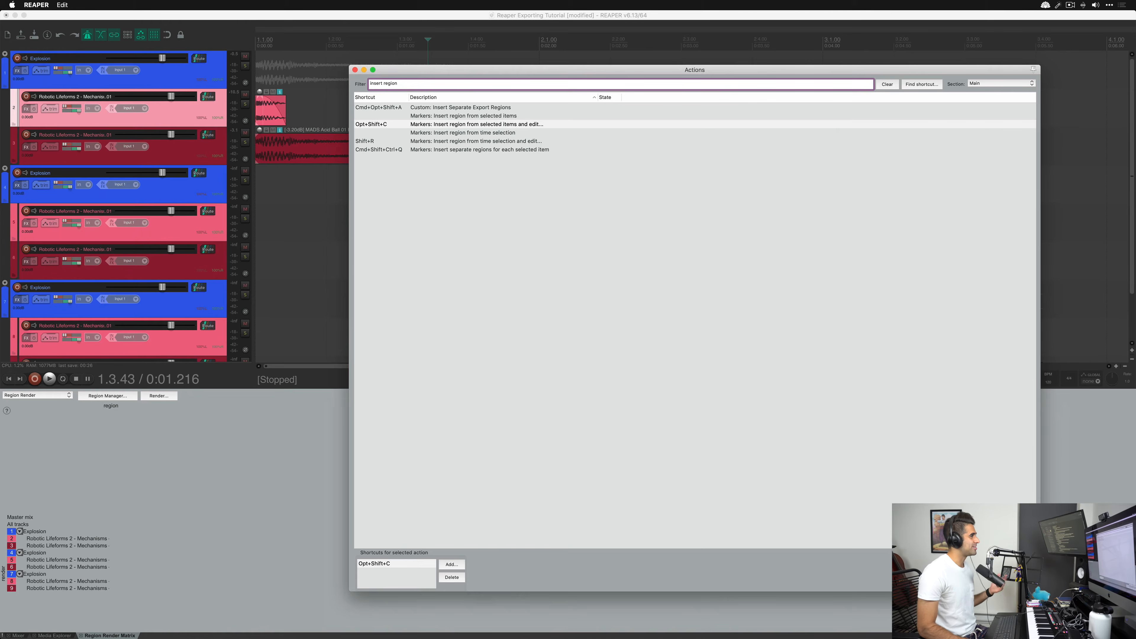
{"action": "left_click", "coordinate": [427, 127]}
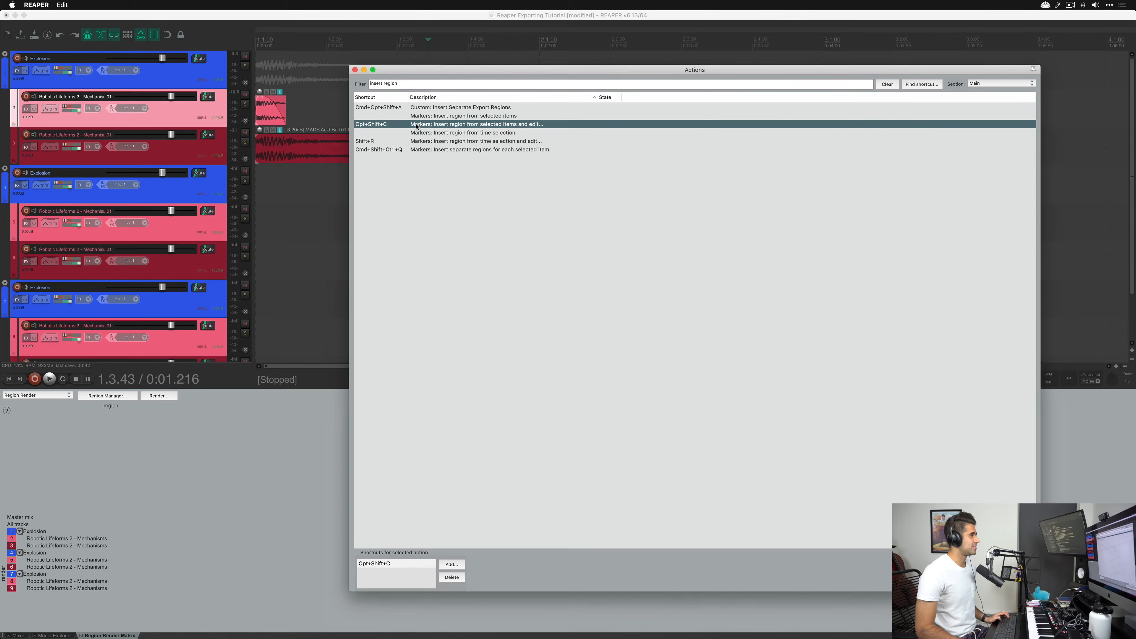
{"action": "key", "text": "Escape"}
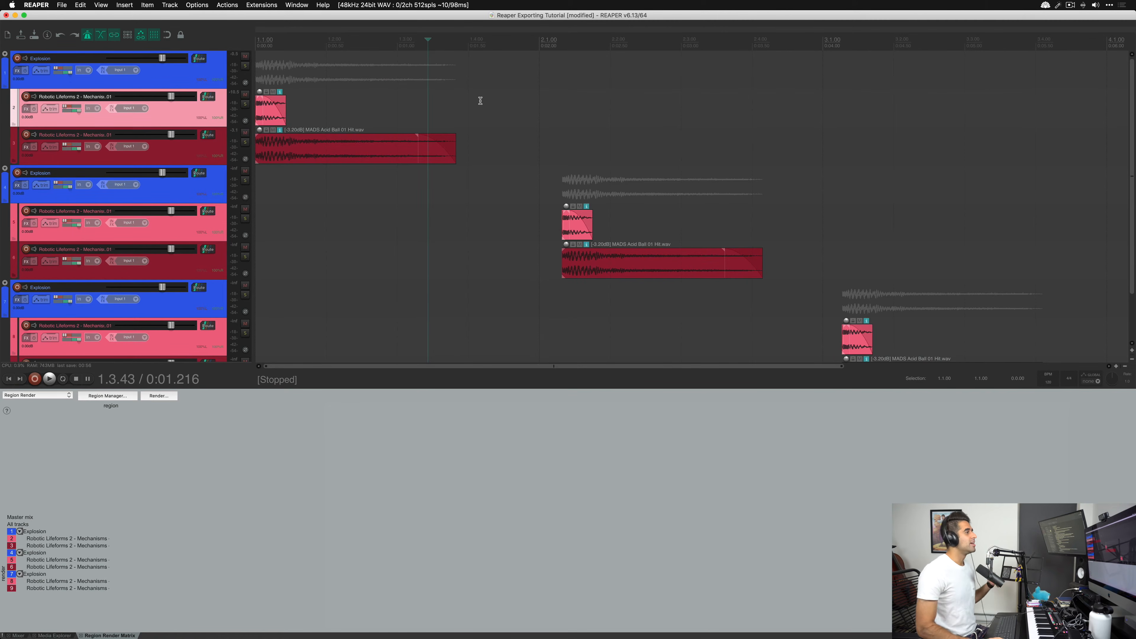
Step: Select the first explosion's media items and create a region from them named Explosion_V1
{"action": "left_click_drag", "start_coordinate": [475, 107], "coordinate": [210, 207]}
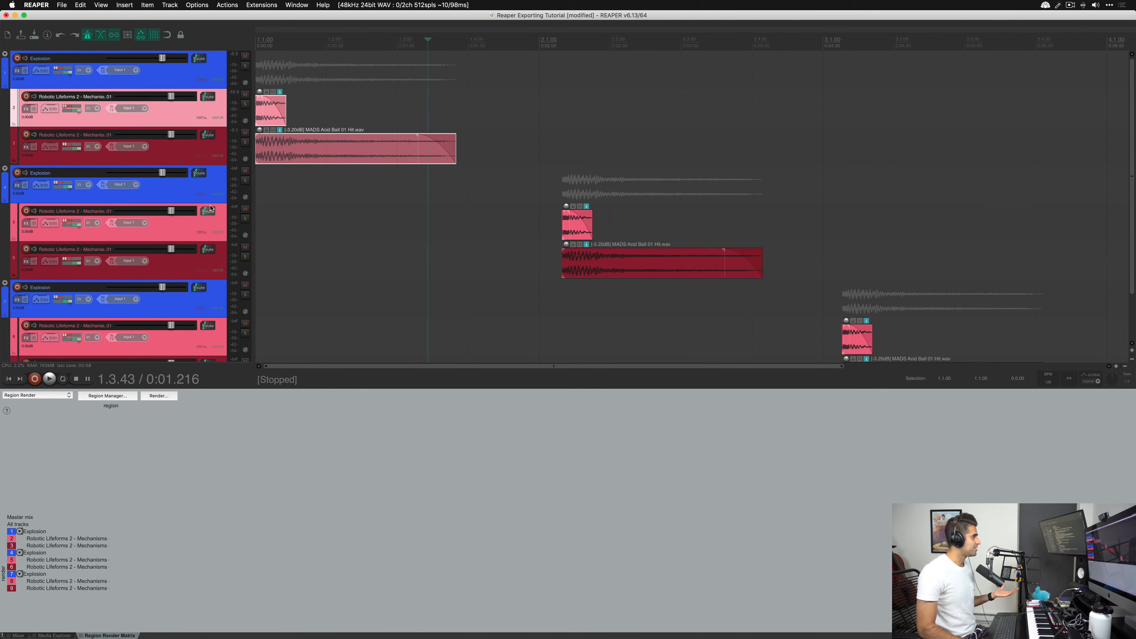
{"action": "left_click_drag", "start_coordinate": [531, 82], "coordinate": [257, 171]}
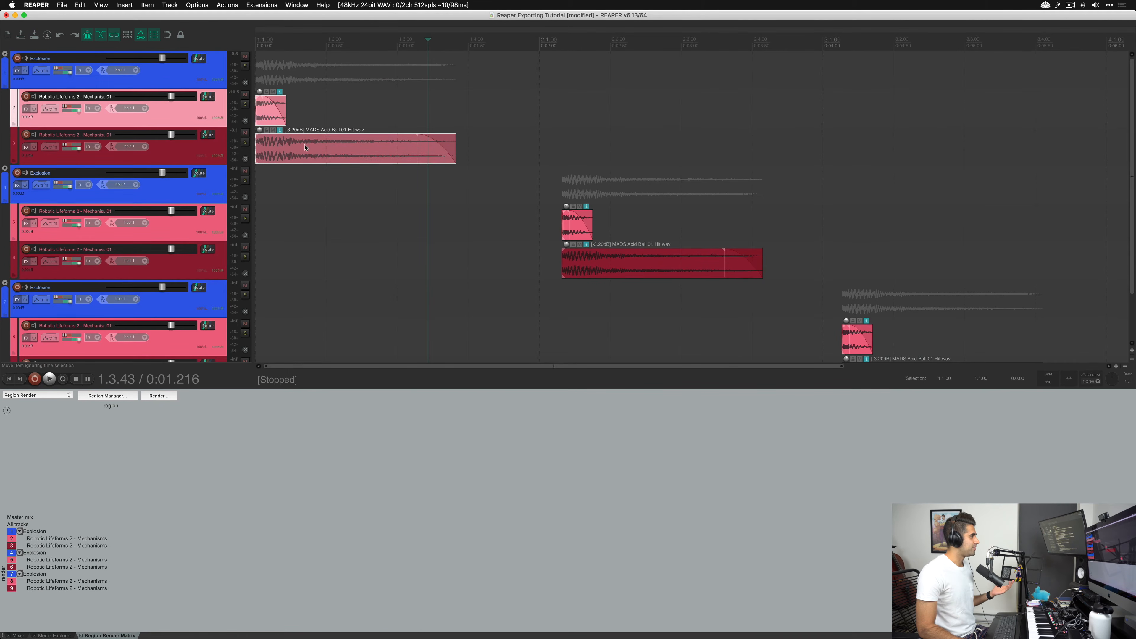
{"action": "left_click_drag", "start_coordinate": [527, 81], "coordinate": [245, 160]}
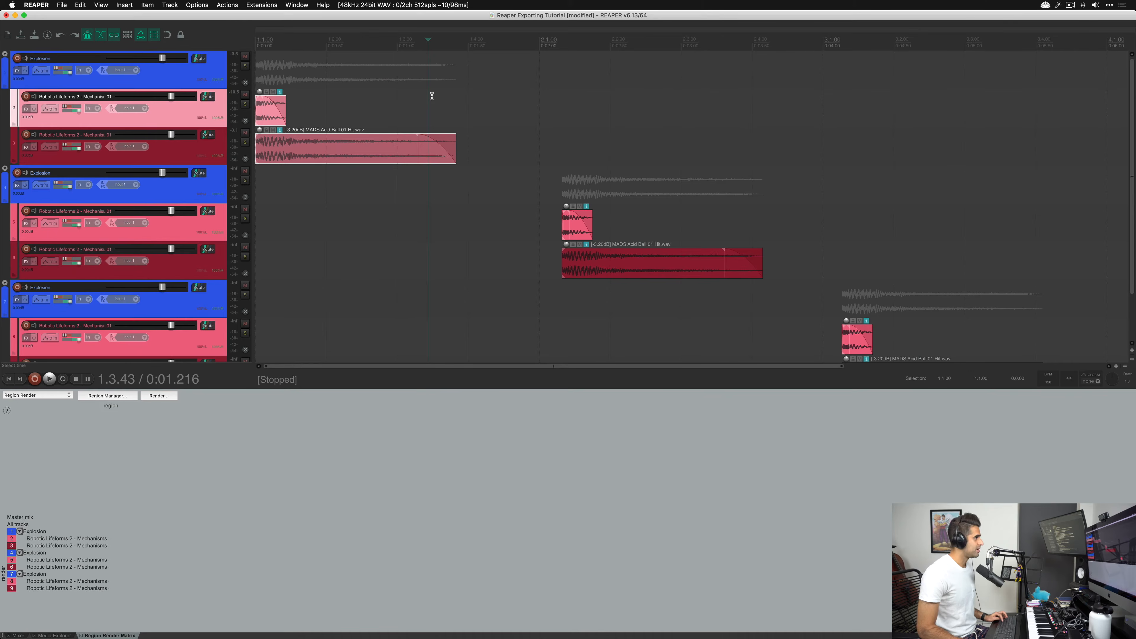
{"action": "key", "text": "shift+r"}
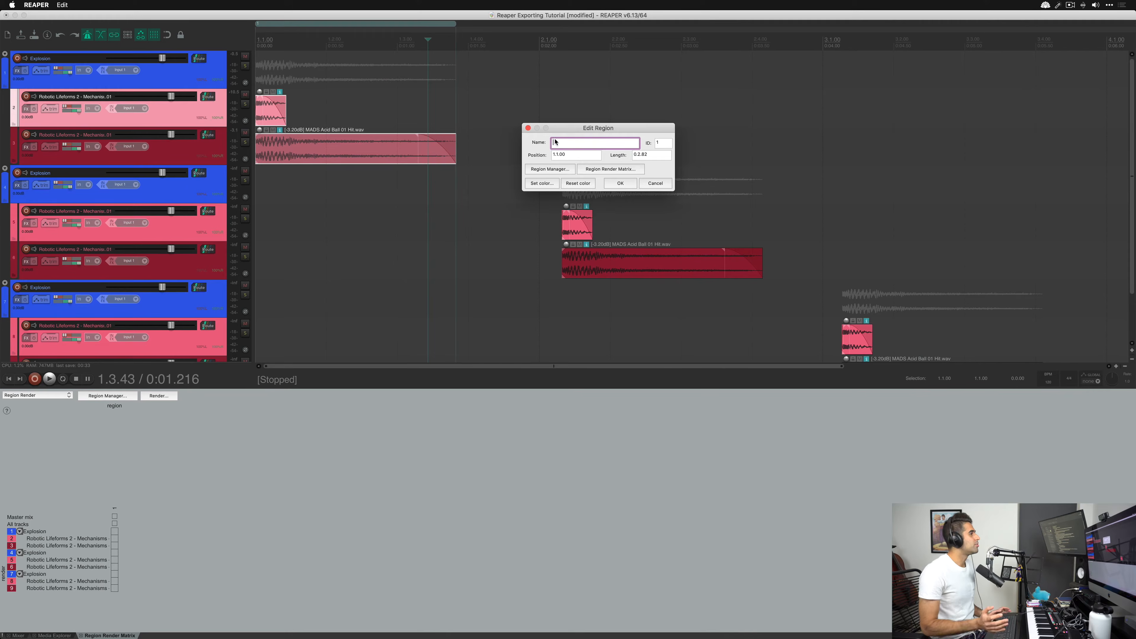
{"action": "type", "text": "Exo"}
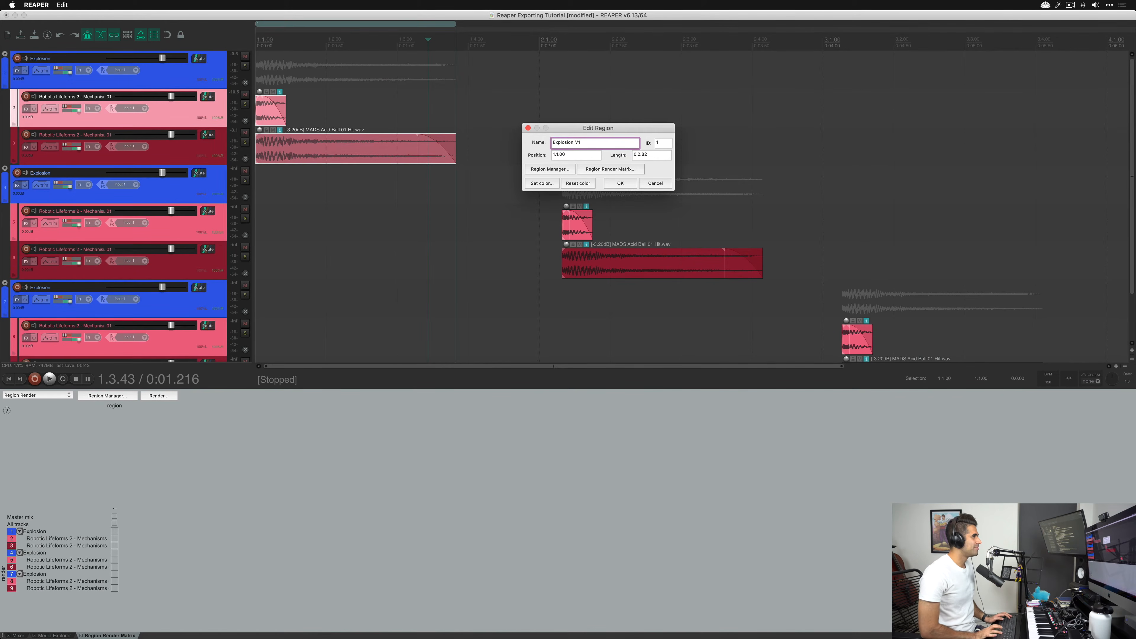
{"action": "key", "text": "Return"}
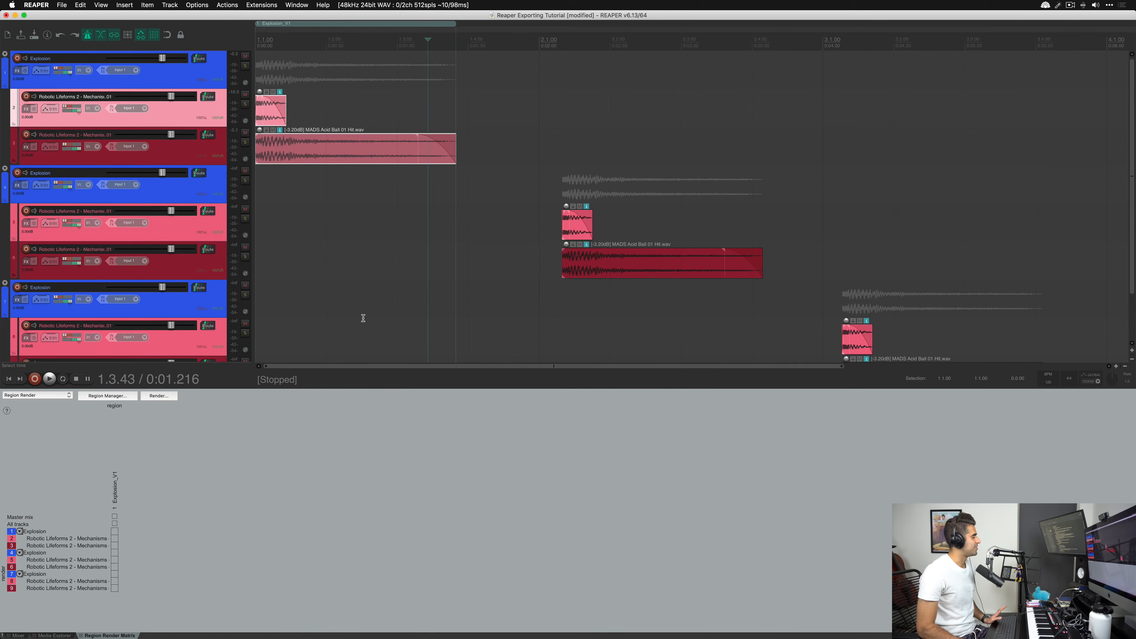
Step: Select the second explosion's media items and create a region from them named Explosion_V2
{"action": "left_click_drag", "start_coordinate": [746, 190], "coordinate": [531, 285]}
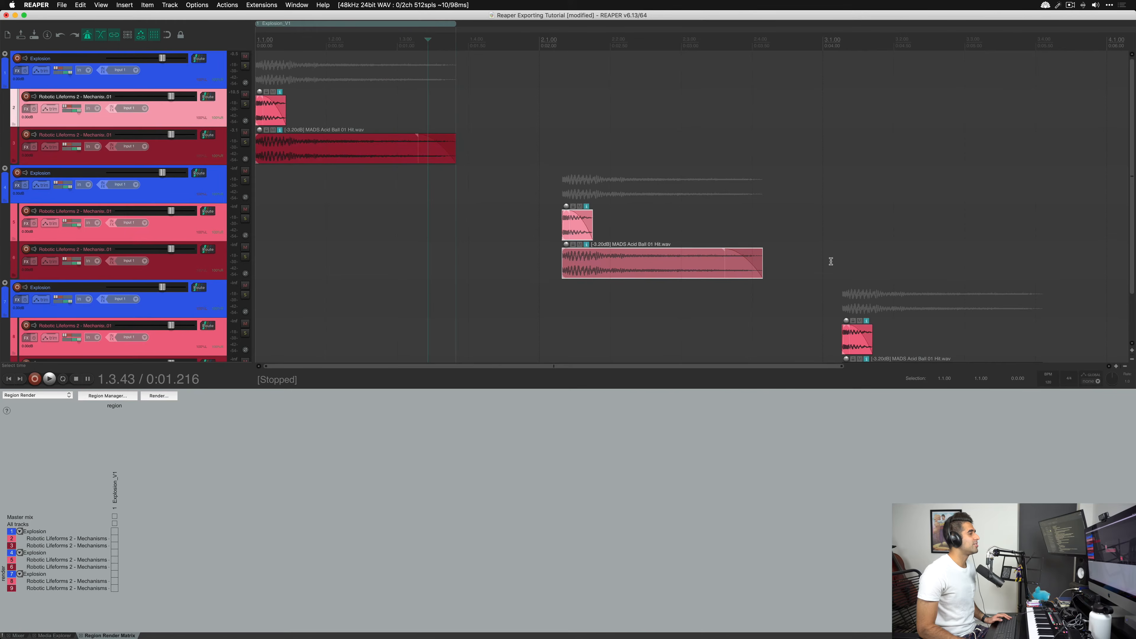
{"action": "scroll", "coordinate": [830, 259], "scroll_direction": "down", "scroll_amount": 2}
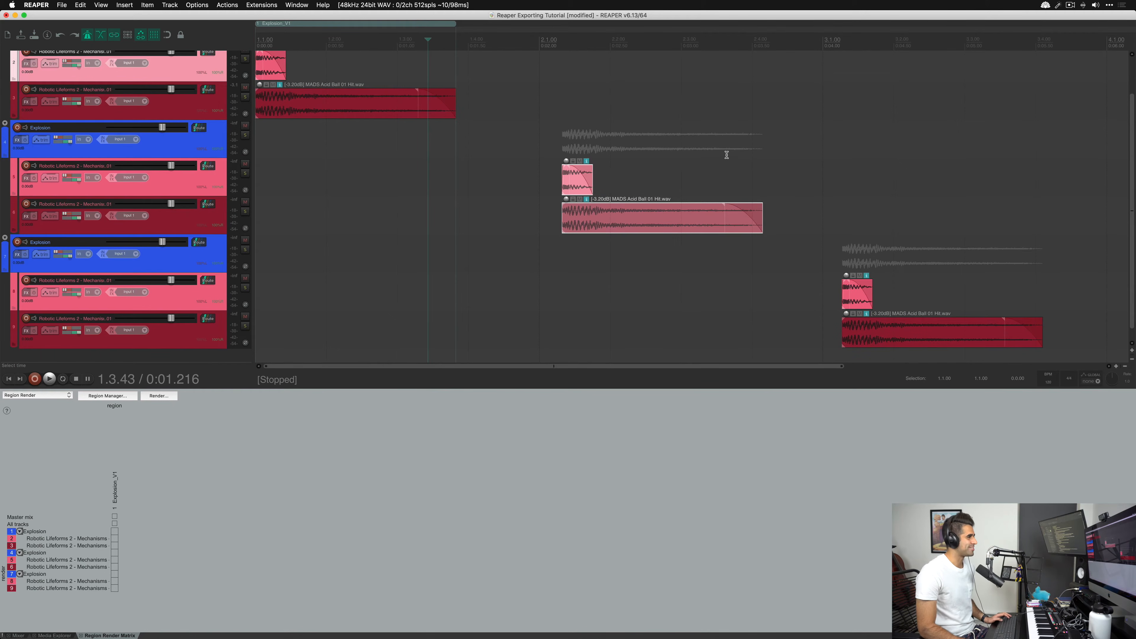
{"action": "left_click_drag", "start_coordinate": [721, 152], "coordinate": [554, 254]}
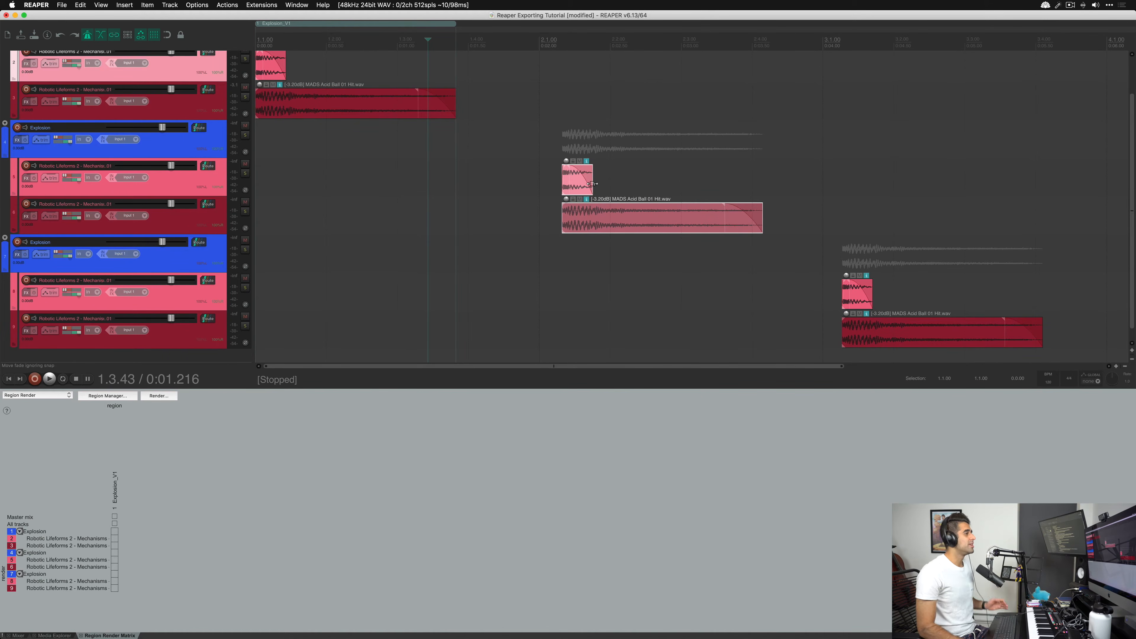
{"action": "left_click_drag", "start_coordinate": [706, 153], "coordinate": [554, 236]}
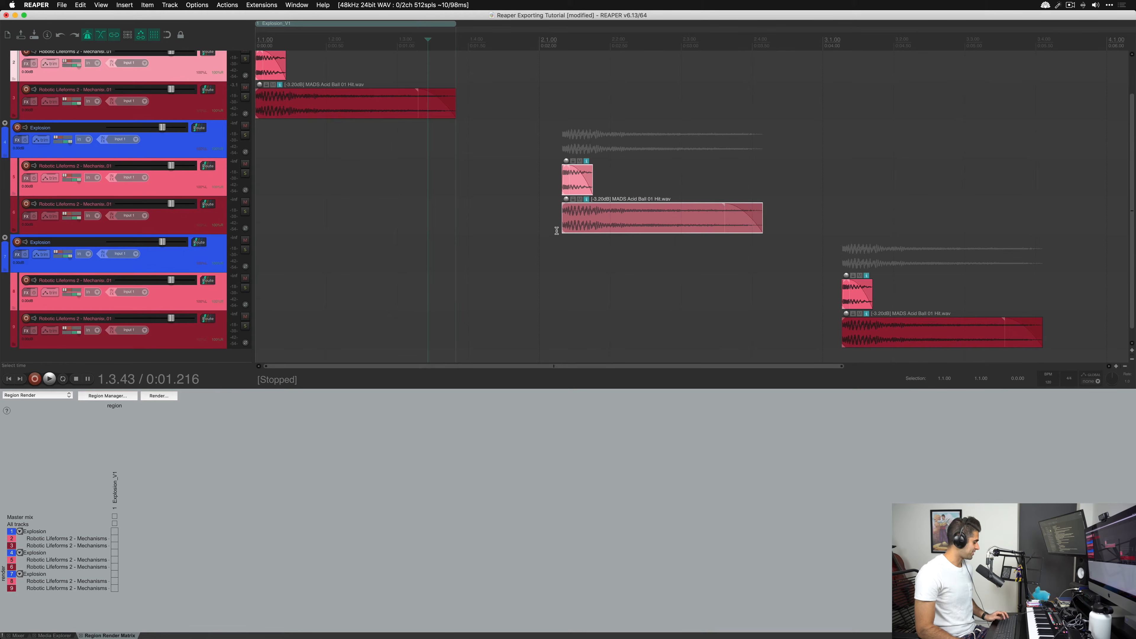
{"action": "key", "text": "shift+r"}
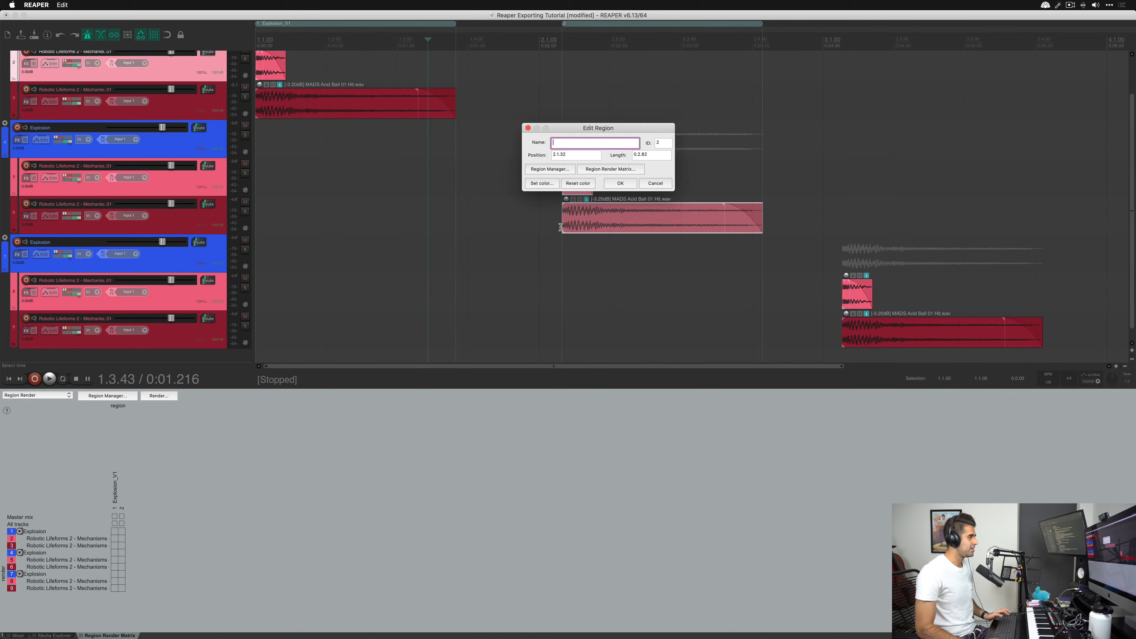
{"action": "type", "text": "Explosion"}
{"action": "type", "text": "_V3"}
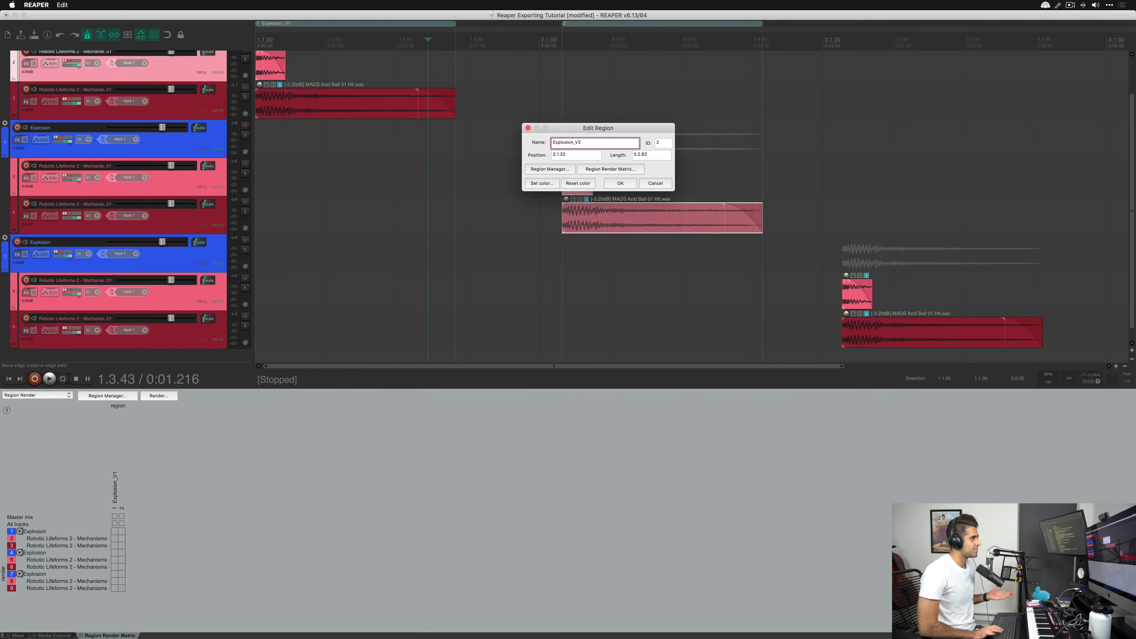
{"action": "key", "text": "Return"}
Step: Select the third explosion's media items and create a region from them named Explosion_V3
{"action": "scroll", "coordinate": [782, 255], "scroll_direction": "down", "scroll_amount": 1}
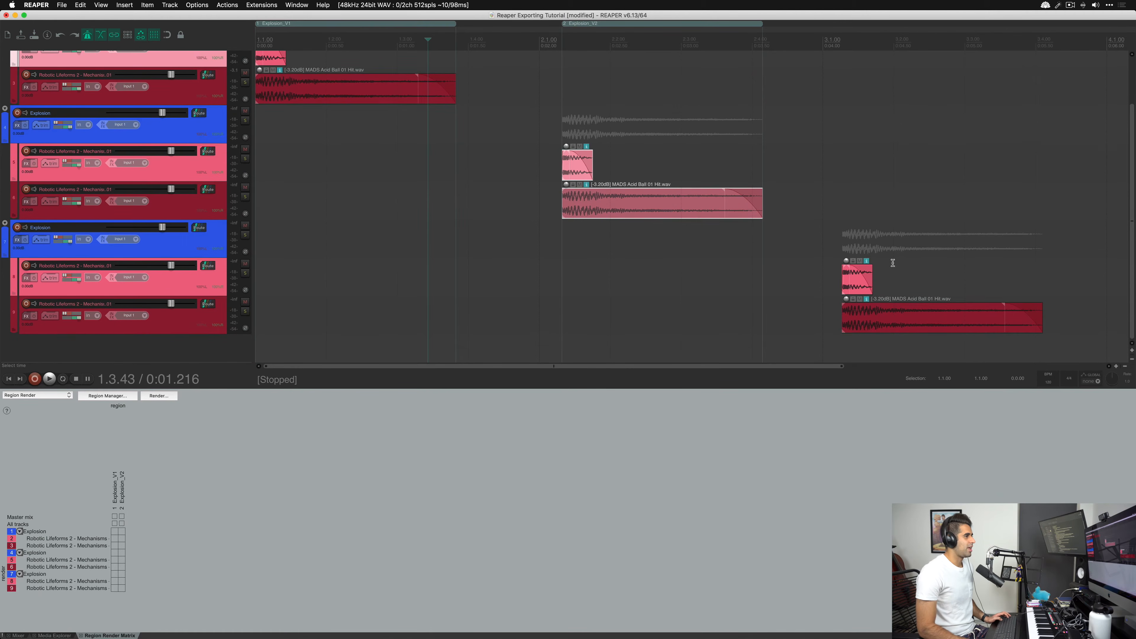
{"action": "left_click_drag", "start_coordinate": [925, 297], "coordinate": [863, 314]}
{"action": "key", "text": "shift+r"}
{"action": "type", "text": "Explosion_V3"}
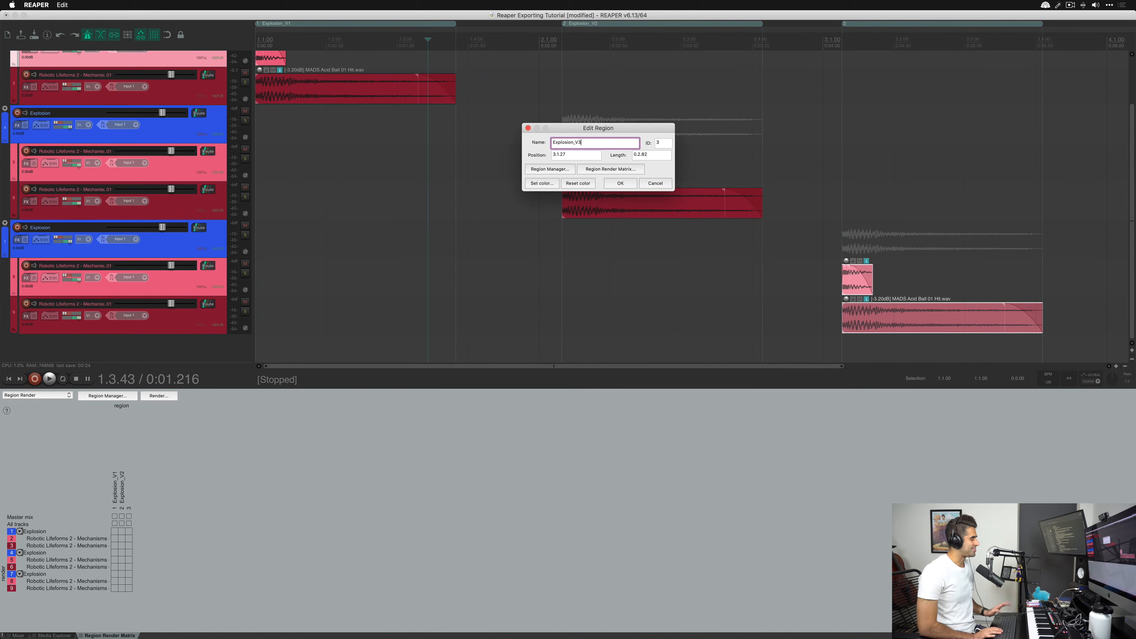
{"action": "key", "text": "Return"}
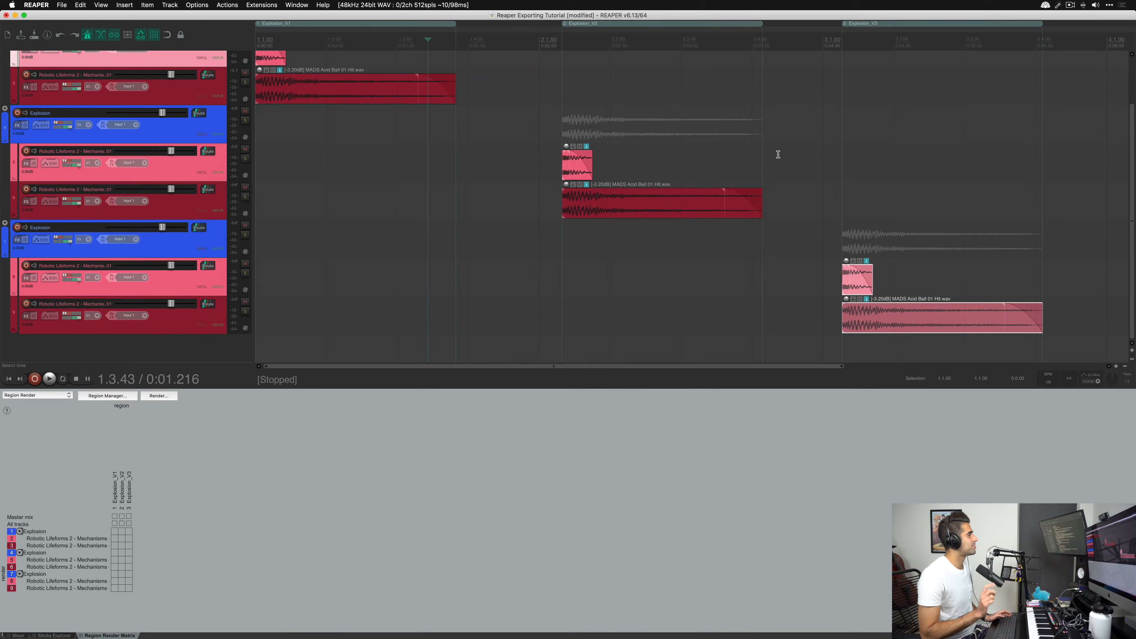
Step: Find the action "View: Show region render matrix window" by searching the action list for "region render mat", and close the list
{"action": "scroll", "coordinate": [633, 192], "scroll_direction": "up", "scroll_amount": 2}
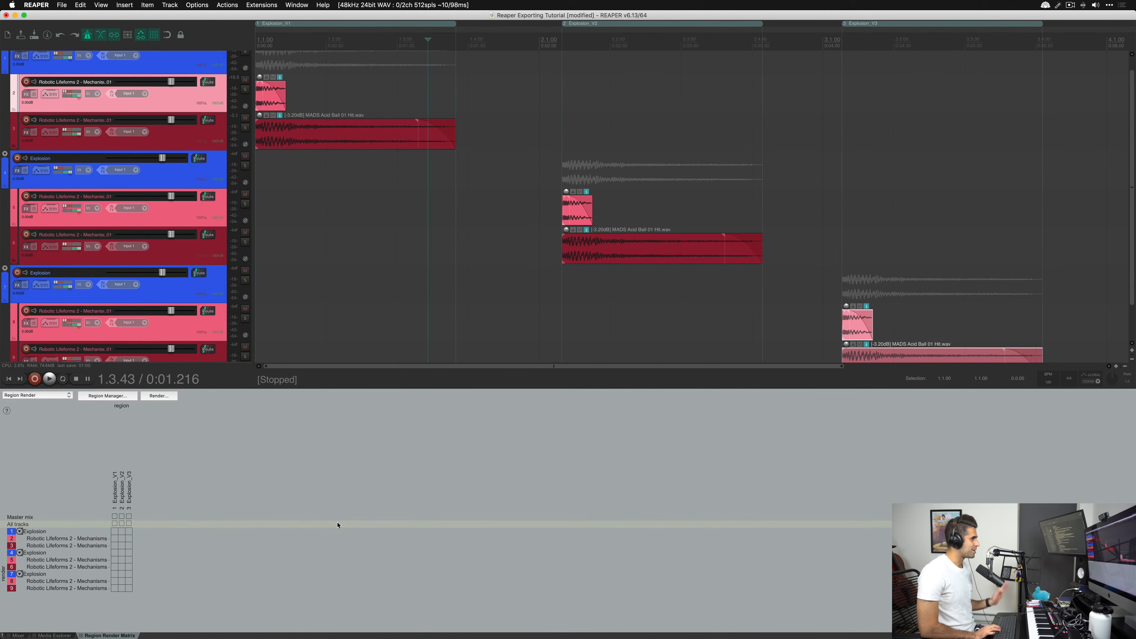
{"action": "key", "text": "question"}
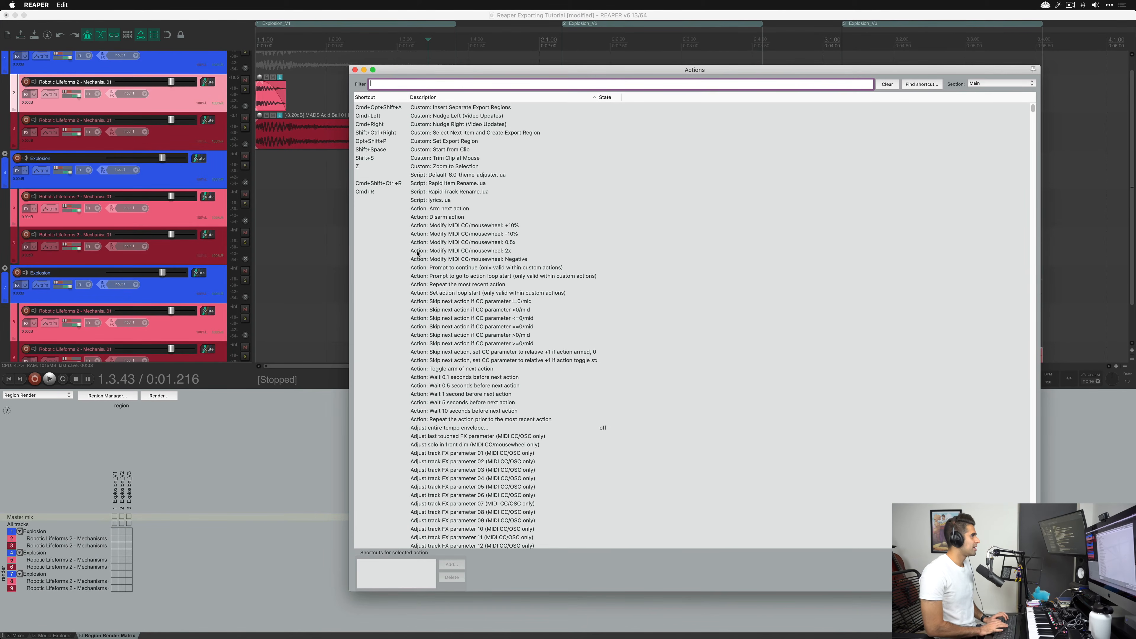
{"action": "type", "text": "region render mat"}
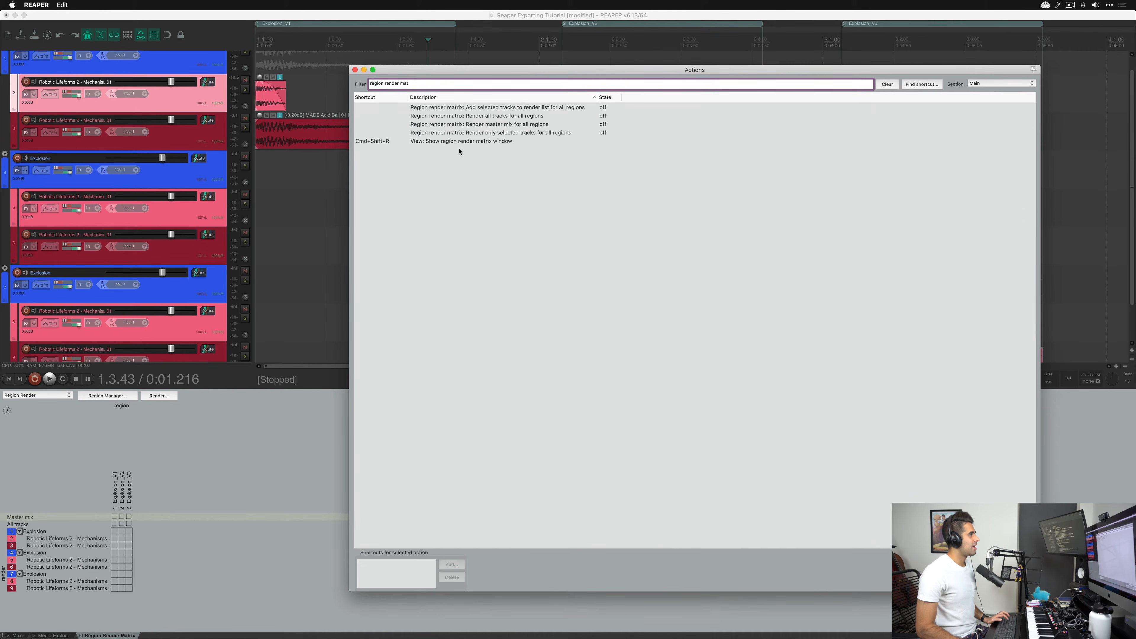
{"action": "left_click", "coordinate": [465, 144]}
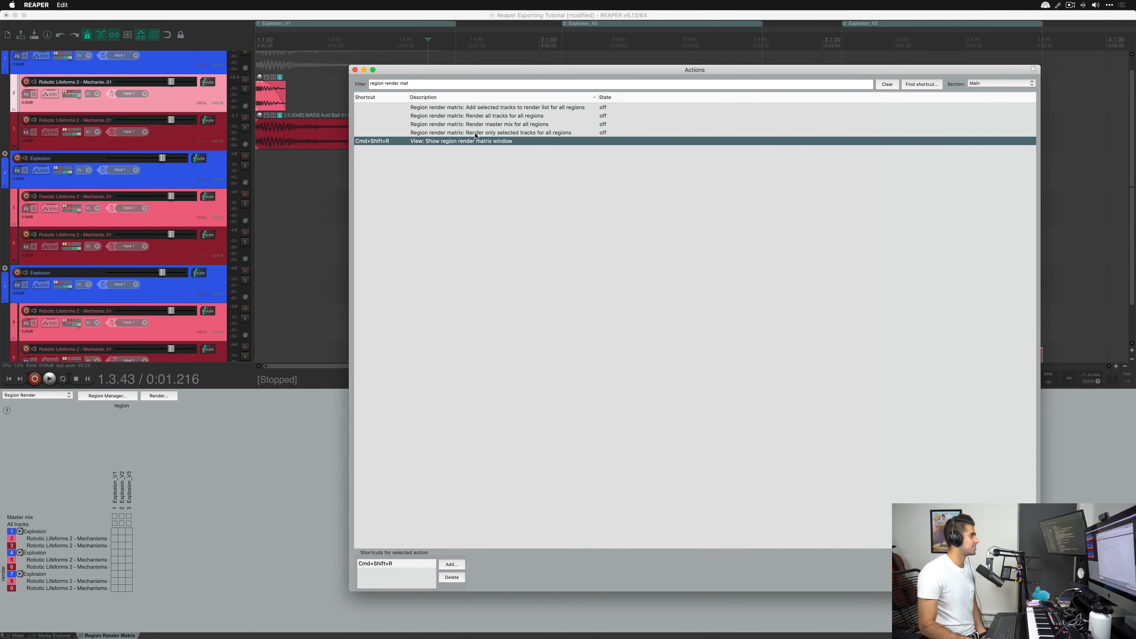
{"action": "left_click", "coordinate": [355, 70]}
Step: Toggle the docked views repeatedly between the Media Explorer, the Mixer and the Region Render Matrix
{"action": "key", "text": "super+alt+x"}
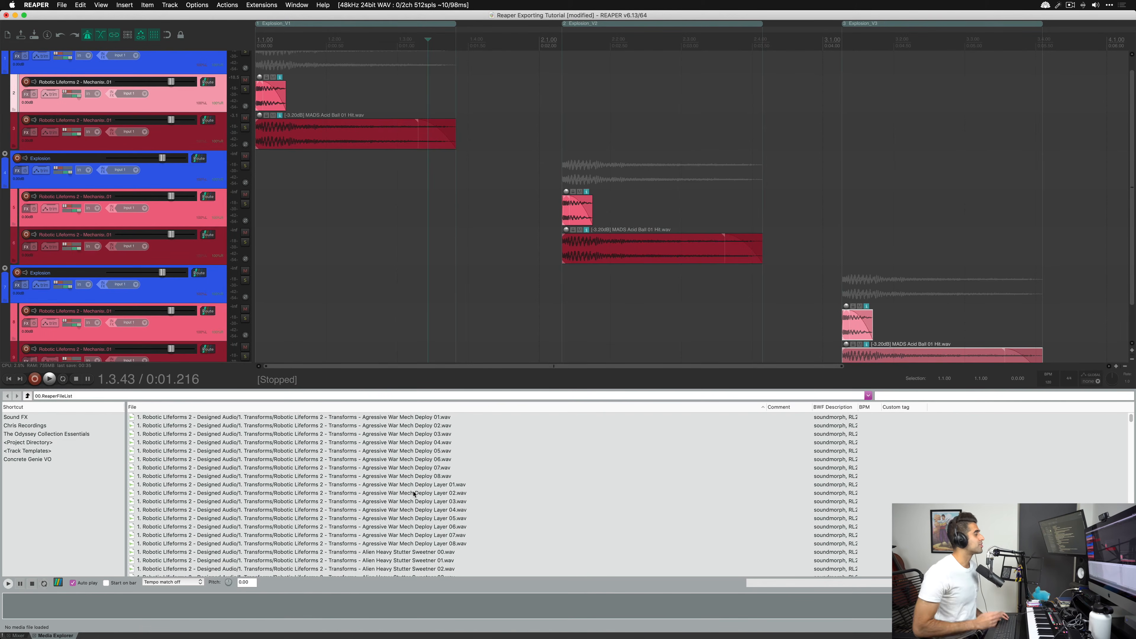
{"action": "key", "text": "super+alt+x"}
{"action": "key", "text": "super+alt+x"}
{"action": "key", "text": "super+alt+x"}
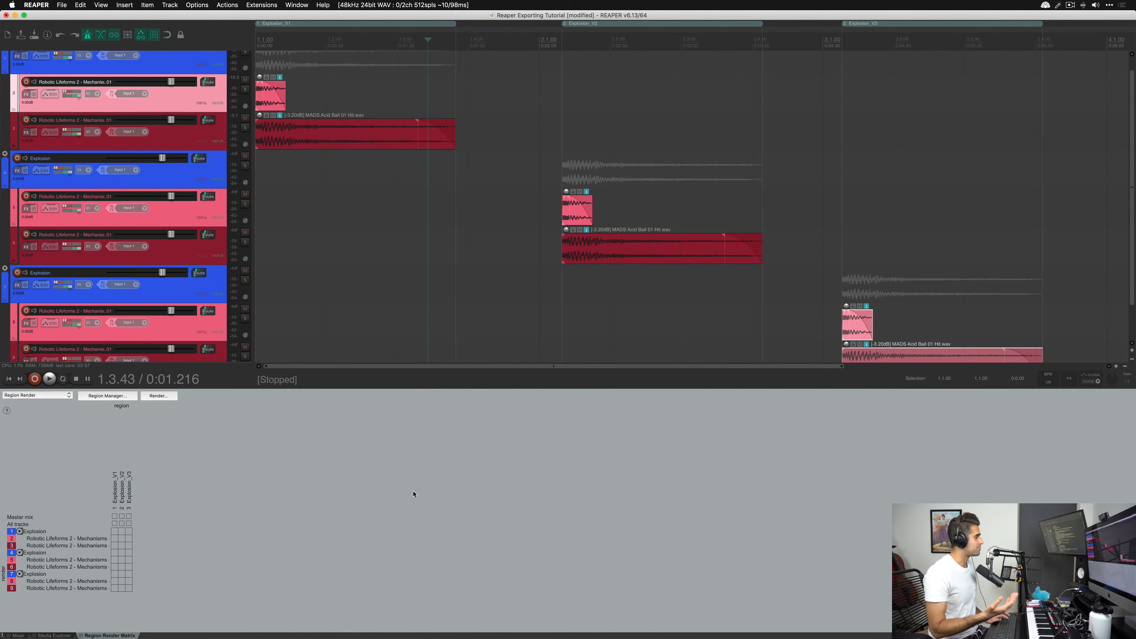
{"action": "key", "text": "super+m"}
{"action": "key", "text": "super+alt+x"}
{"action": "key", "text": "super+alt+x"}
{"action": "key", "text": "super+alt+x"}
{"action": "key", "text": "super+m"}
{"action": "key", "text": "super+m"}
{"action": "key", "text": "super+m"}
{"action": "key", "text": "super+alt+x"}
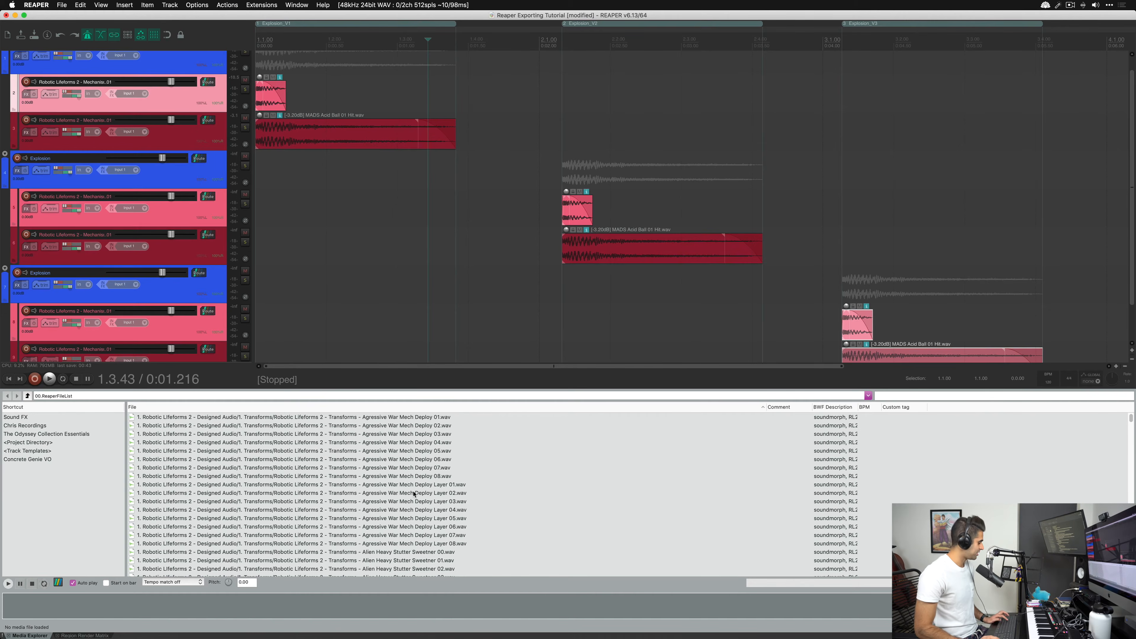
Step: Show the Region Render Matrix, assign the first Explosion folder track to the Explosion_V1 region, and select that track
{"action": "key", "text": "super+alt+x"}
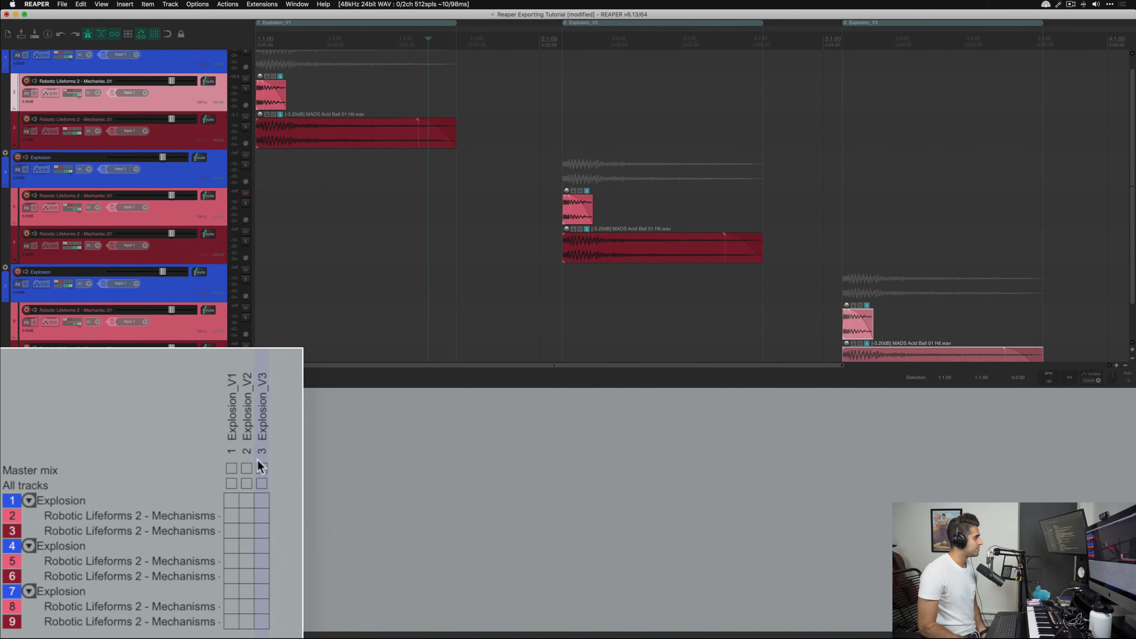
{"action": "left_click", "coordinate": [229, 501]}
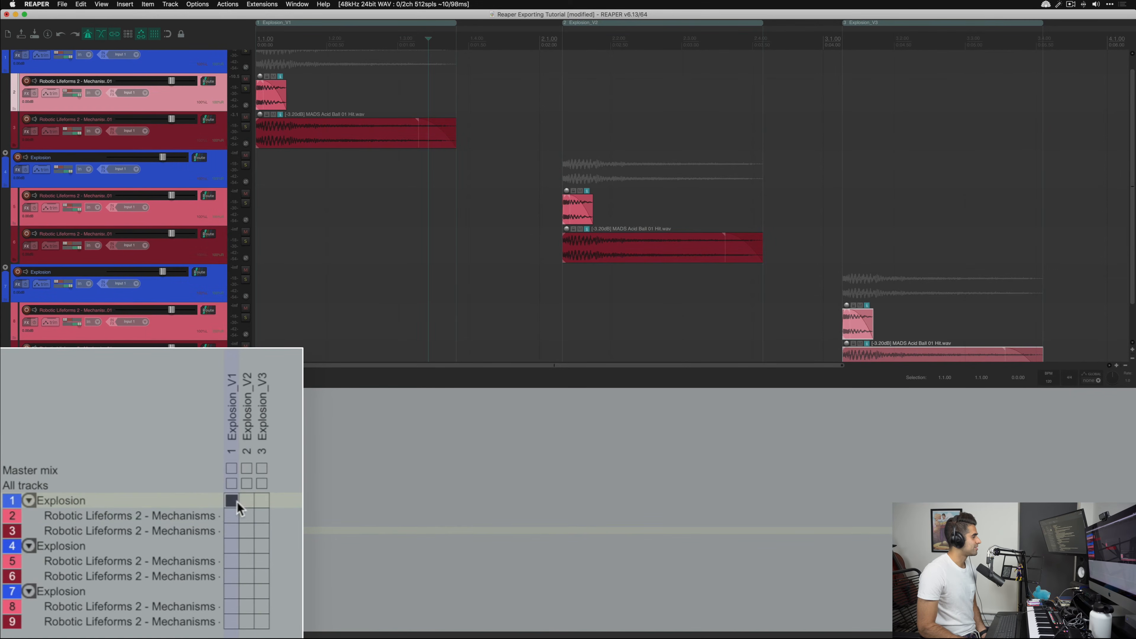
{"action": "left_click", "coordinate": [261, 500]}
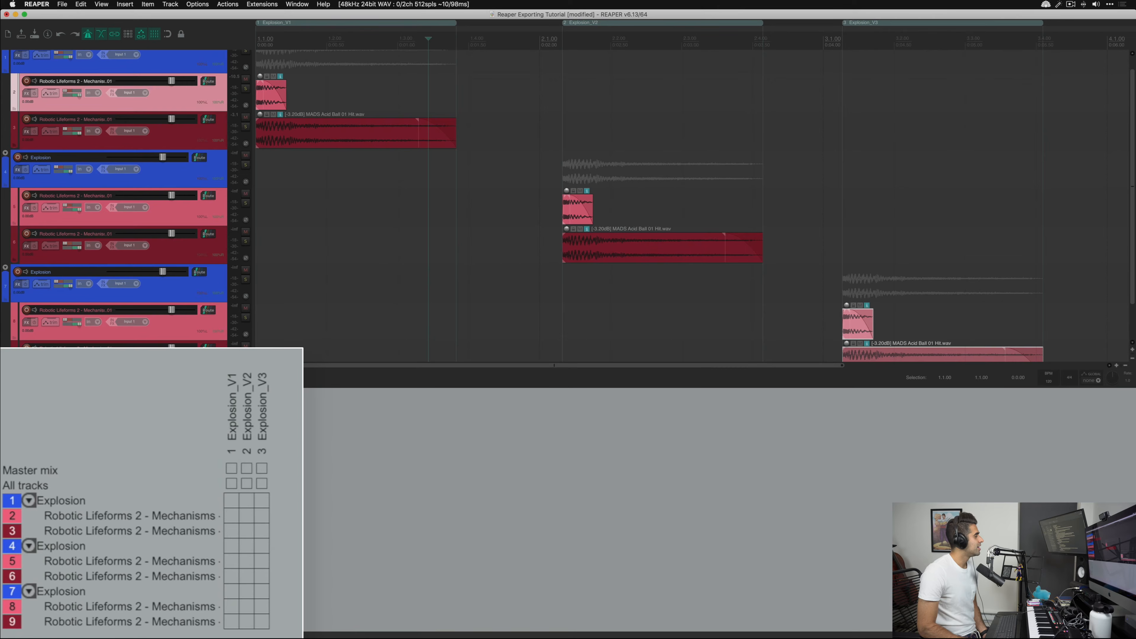
{"action": "left_click", "coordinate": [231, 500]}
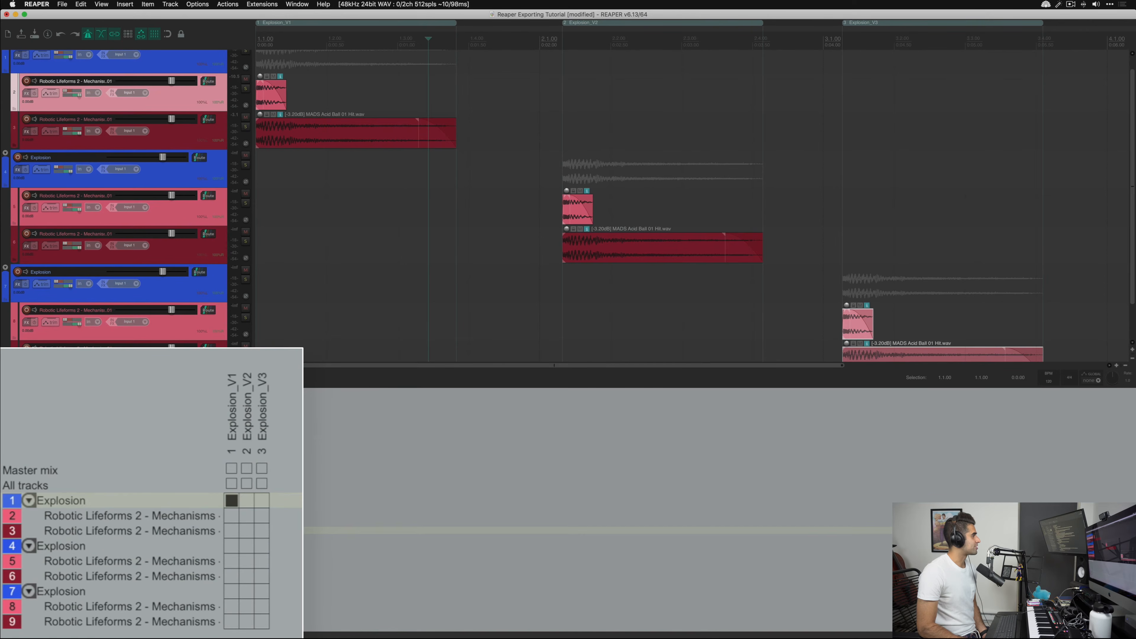
{"action": "scroll", "coordinate": [201, 79], "scroll_direction": "up", "scroll_amount": 1}
{"action": "left_click", "coordinate": [202, 79]}
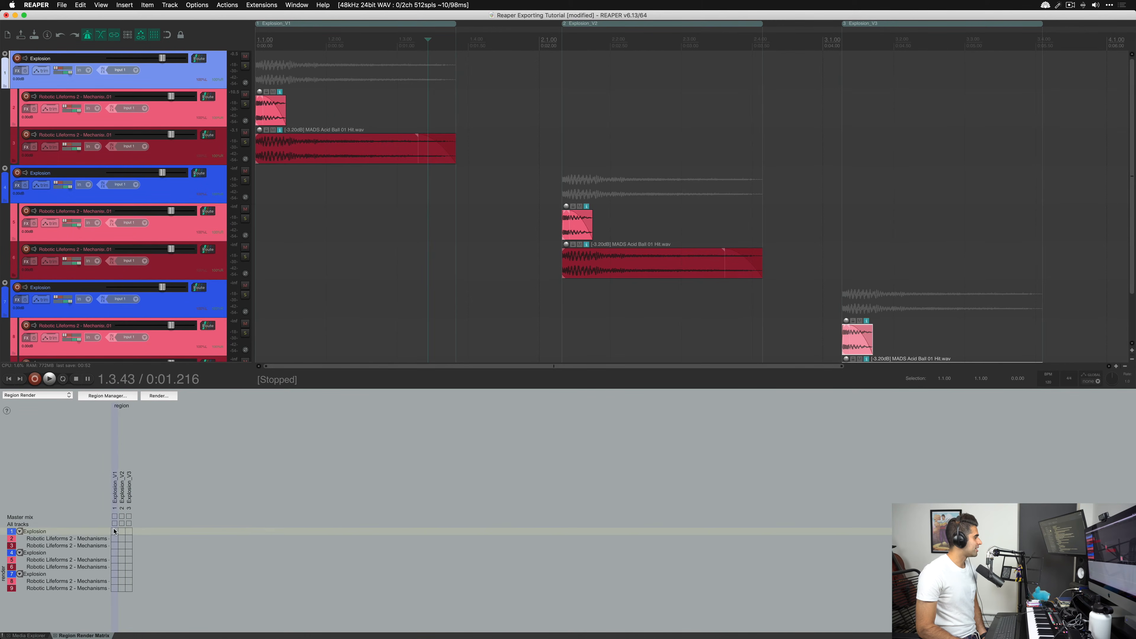
Step: Assign the second Explosion folder track to the Explosion_V1 region and select that track for comparison with the first
{"action": "left_click", "coordinate": [114, 554]}
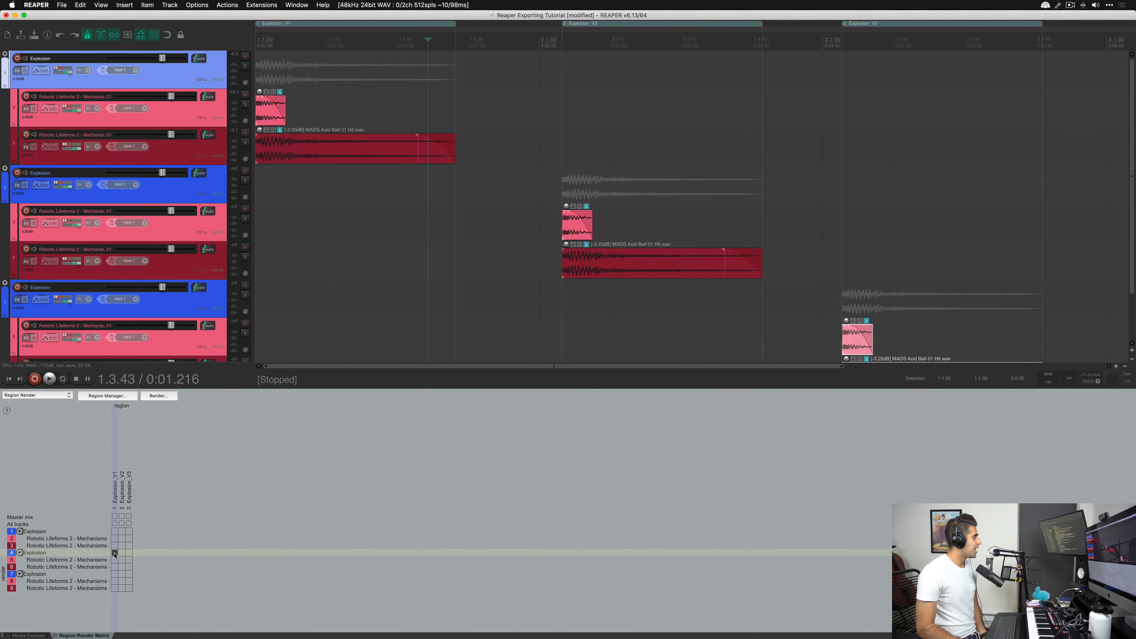
{"action": "left_click", "coordinate": [206, 197]}
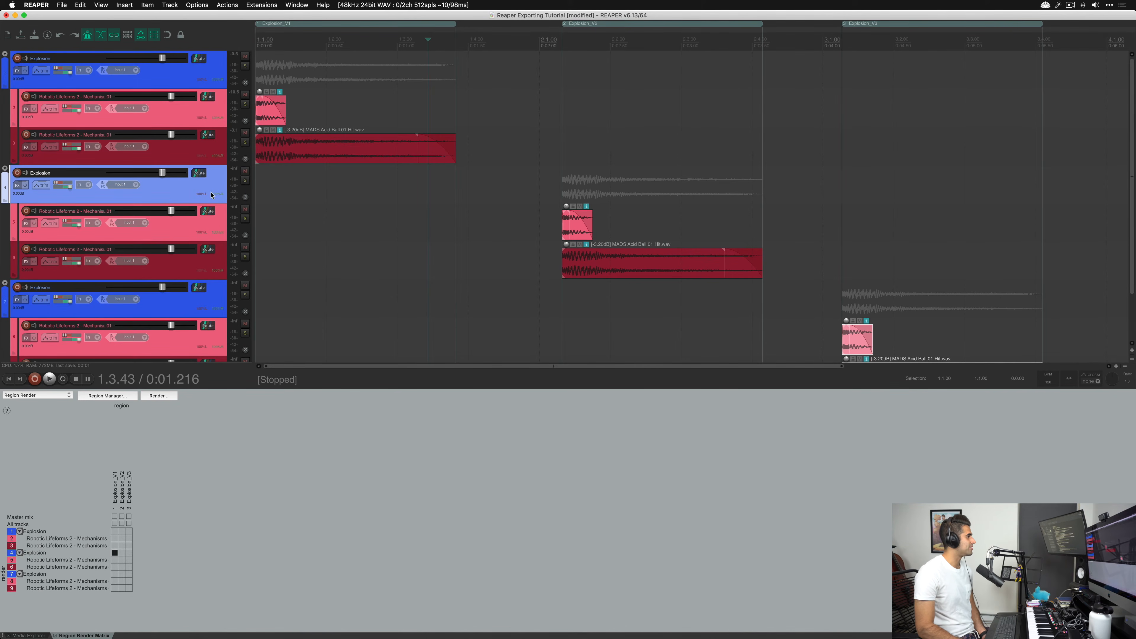
{"action": "left_click", "coordinate": [219, 80]}
{"action": "left_click", "coordinate": [207, 189]}
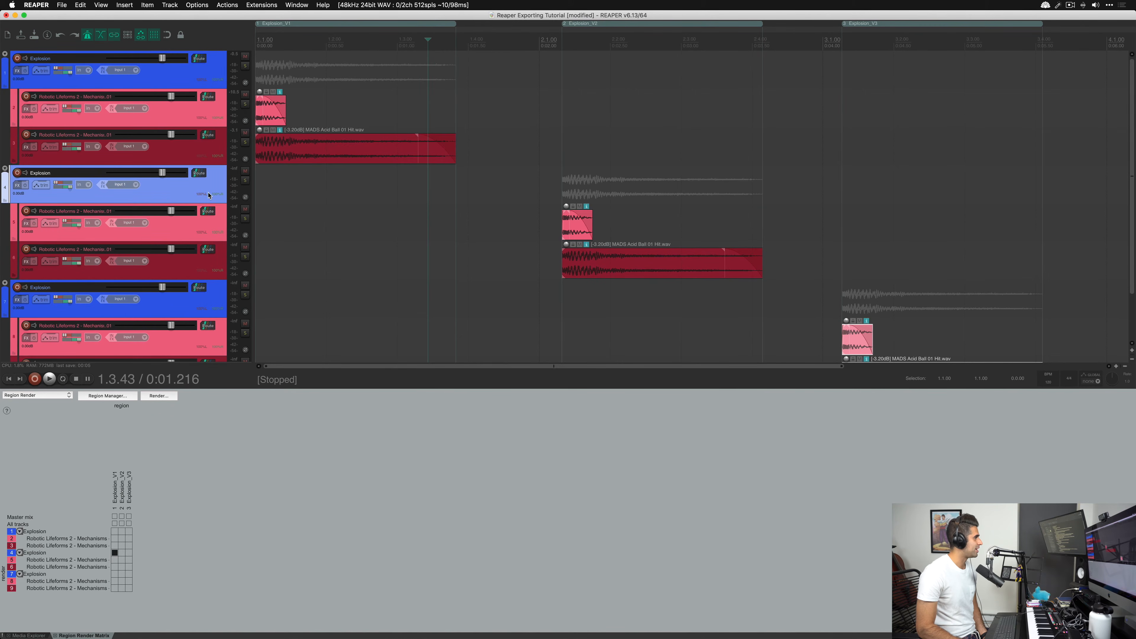
Step: Make a time selection within the Explosion_V1 region and place the edit cursor on the second Explosion track's empty stretch
{"action": "left_click", "coordinate": [317, 185]}
{"action": "left_click_drag", "start_coordinate": [316, 186], "coordinate": [373, 201]}
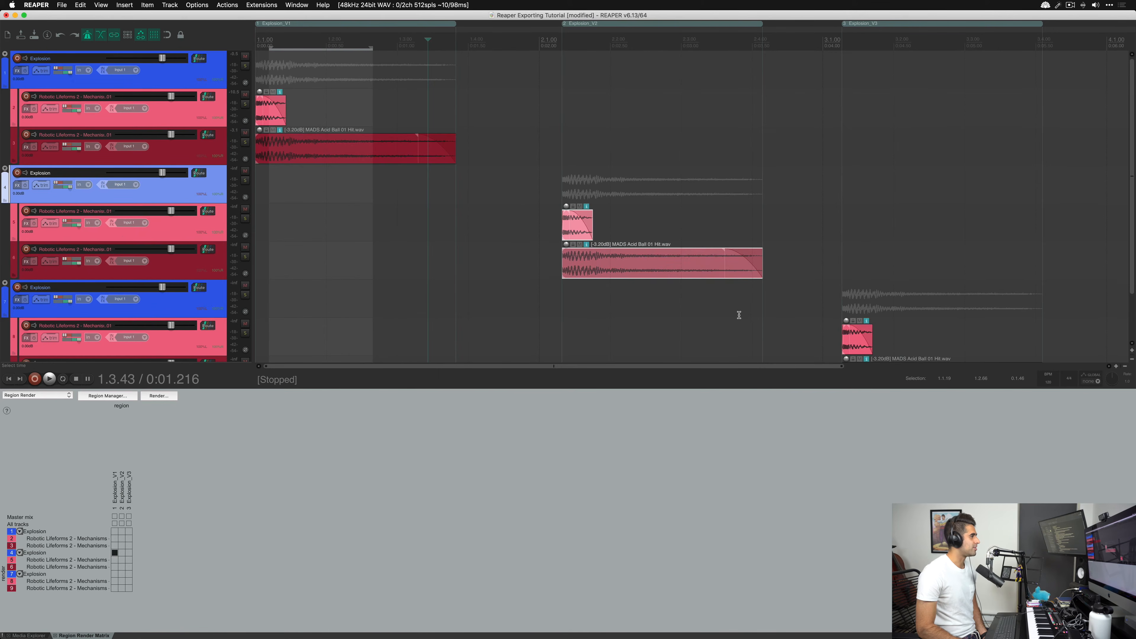
{"action": "left_click", "coordinate": [310, 198]}
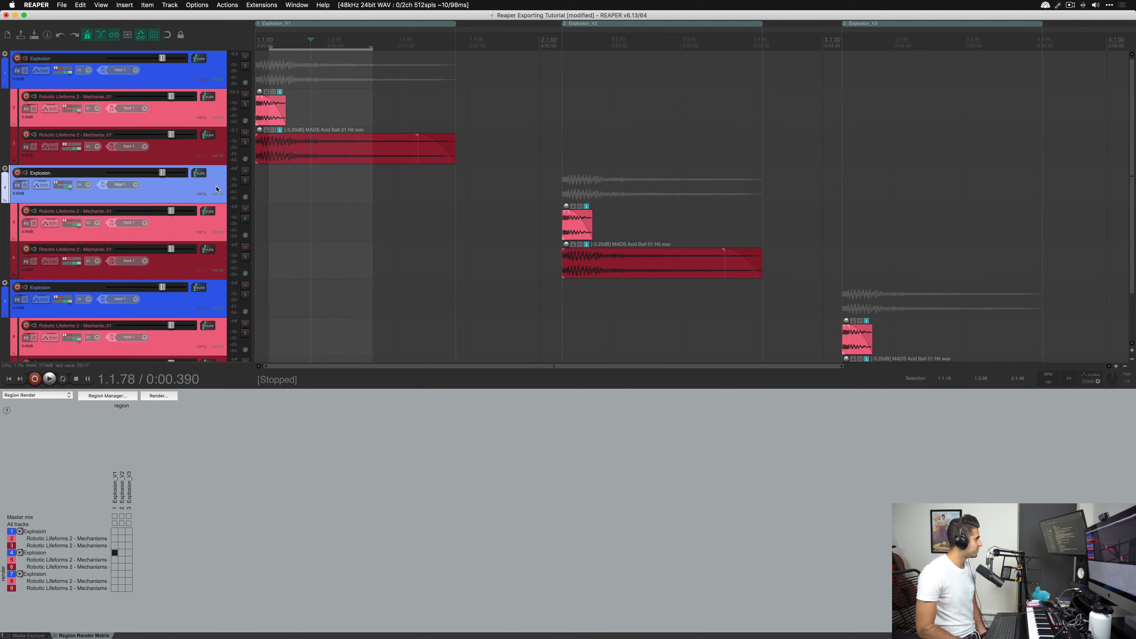
{"action": "left_click", "coordinate": [260, 187]}
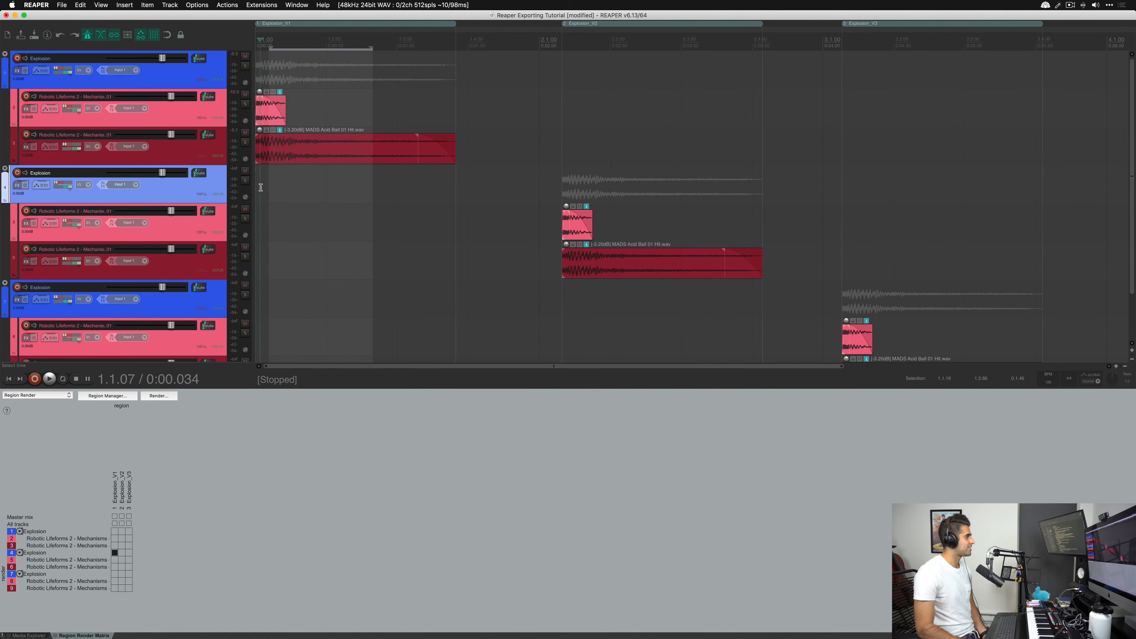
{"action": "left_click", "coordinate": [354, 183]}
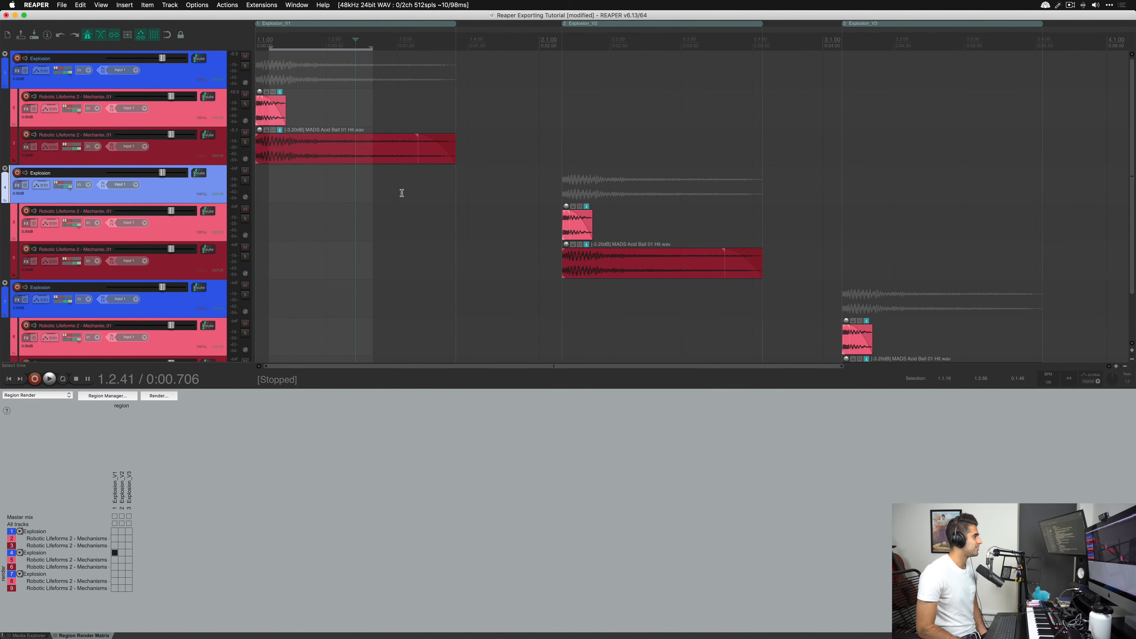
Step: Clear the second Explosion track's Explosion_V1 assignment and match the three Explosion folder tracks to regions Explosion_V1, Explosion_V2 and Explosion_V3 respectively
{"action": "left_click", "coordinate": [116, 553]}
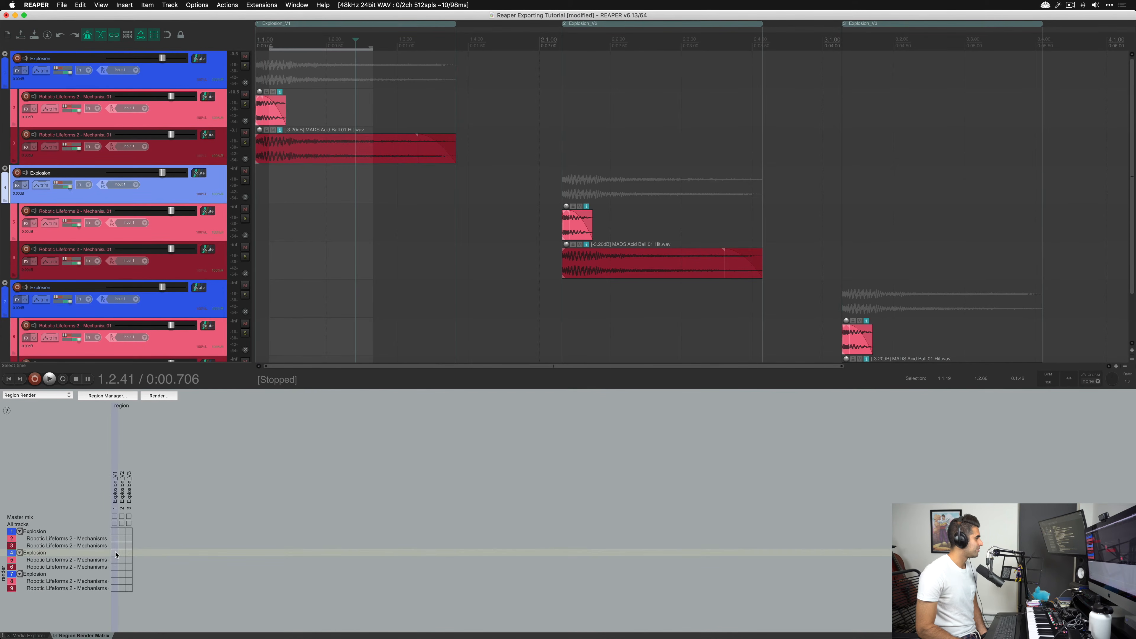
{"action": "left_click", "coordinate": [122, 553]}
{"action": "left_click_drag", "start_coordinate": [743, 166], "coordinate": [559, 298]}
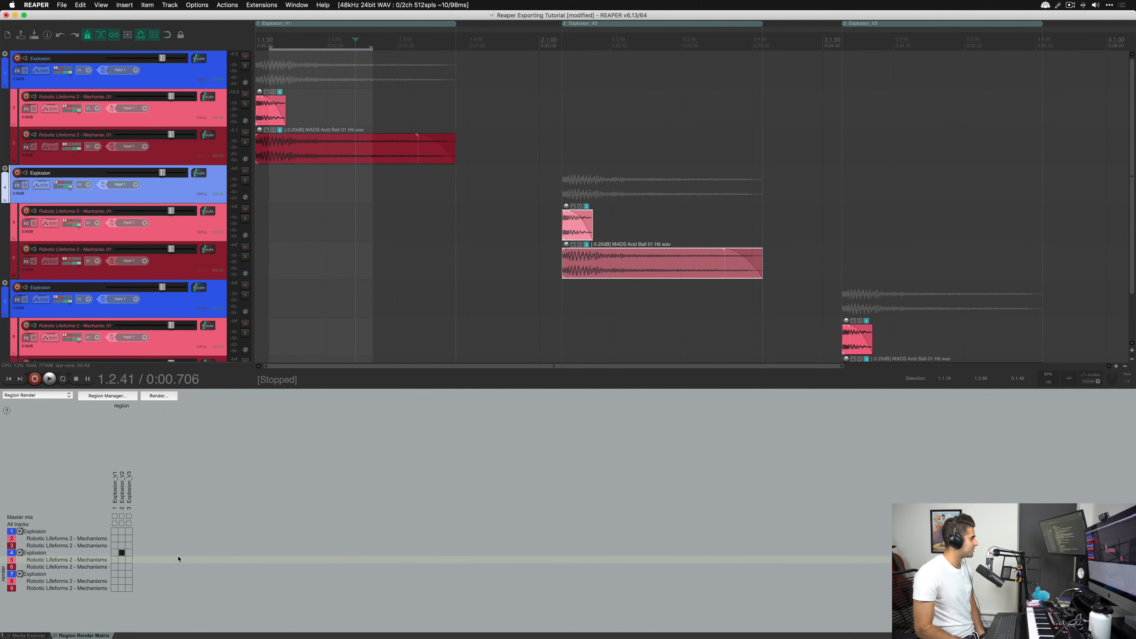
{"action": "left_click", "coordinate": [114, 532]}
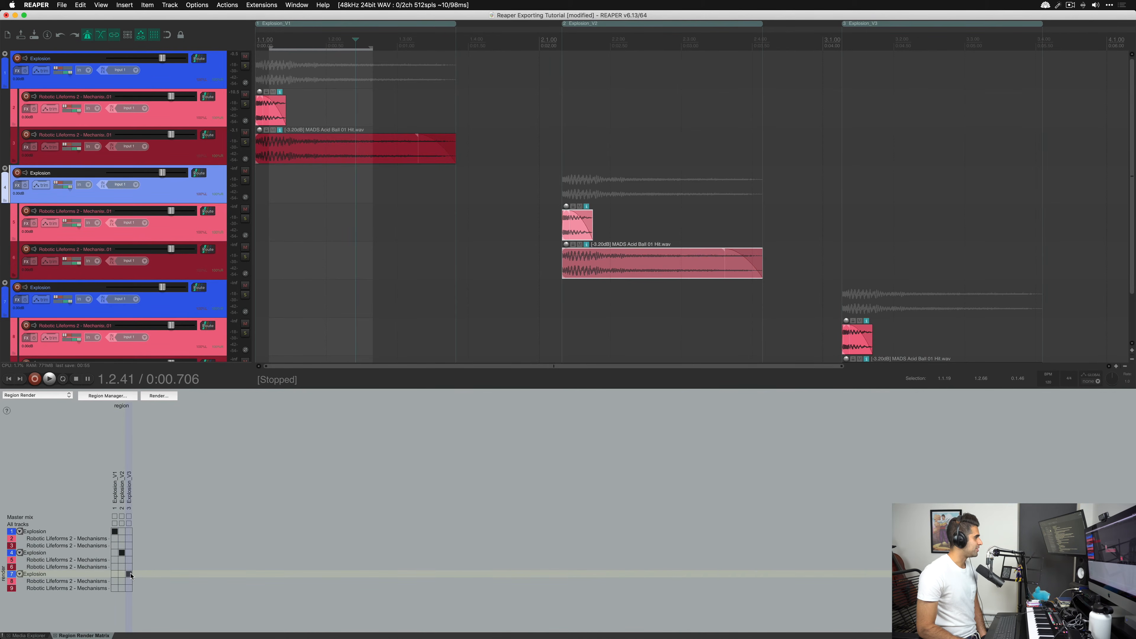
{"action": "scroll", "coordinate": [1028, 301], "scroll_direction": "down", "scroll_amount": 1}
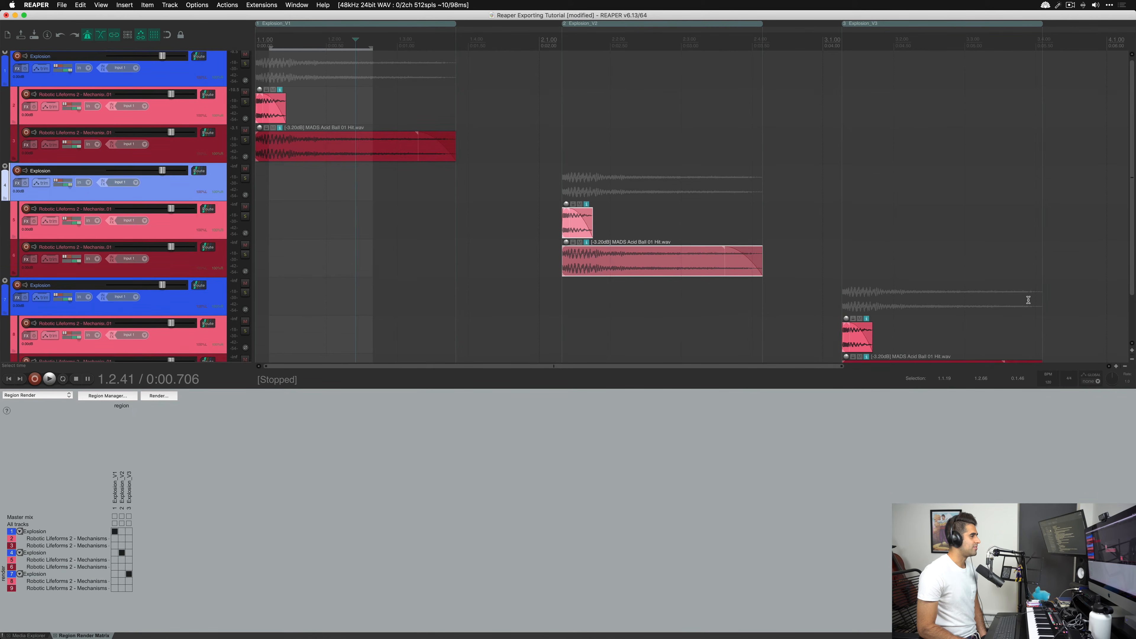
{"action": "scroll", "coordinate": [1028, 300], "scroll_direction": "down", "scroll_amount": 2}
{"action": "scroll", "coordinate": [890, 294], "scroll_direction": "up", "scroll_amount": 2}
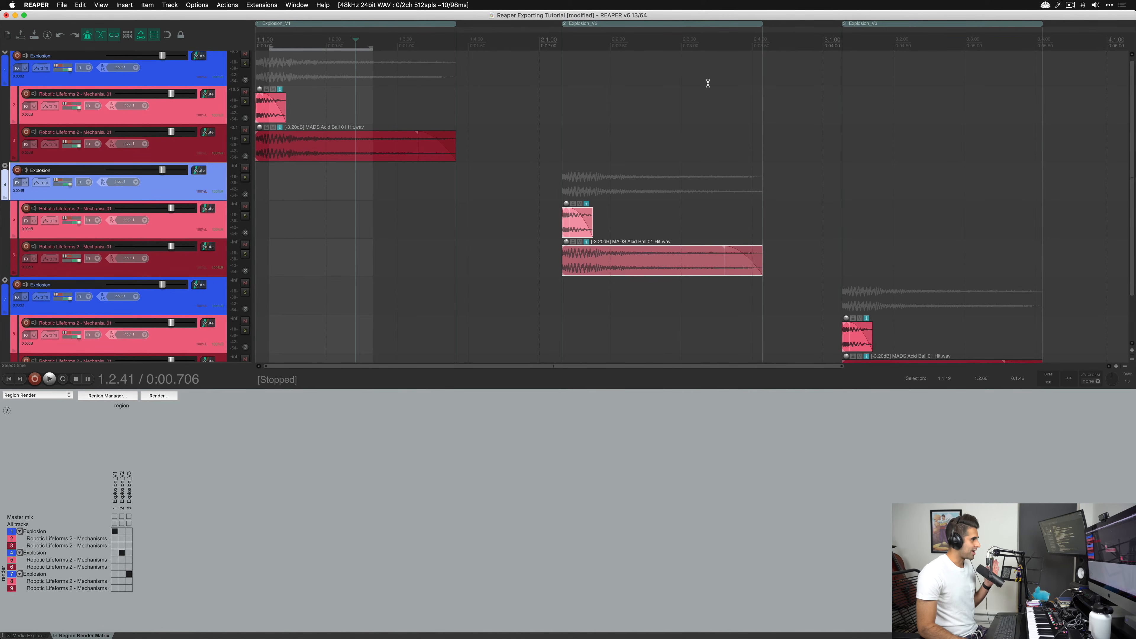
{"action": "scroll", "coordinate": [798, 193], "scroll_direction": "down", "scroll_amount": 2}
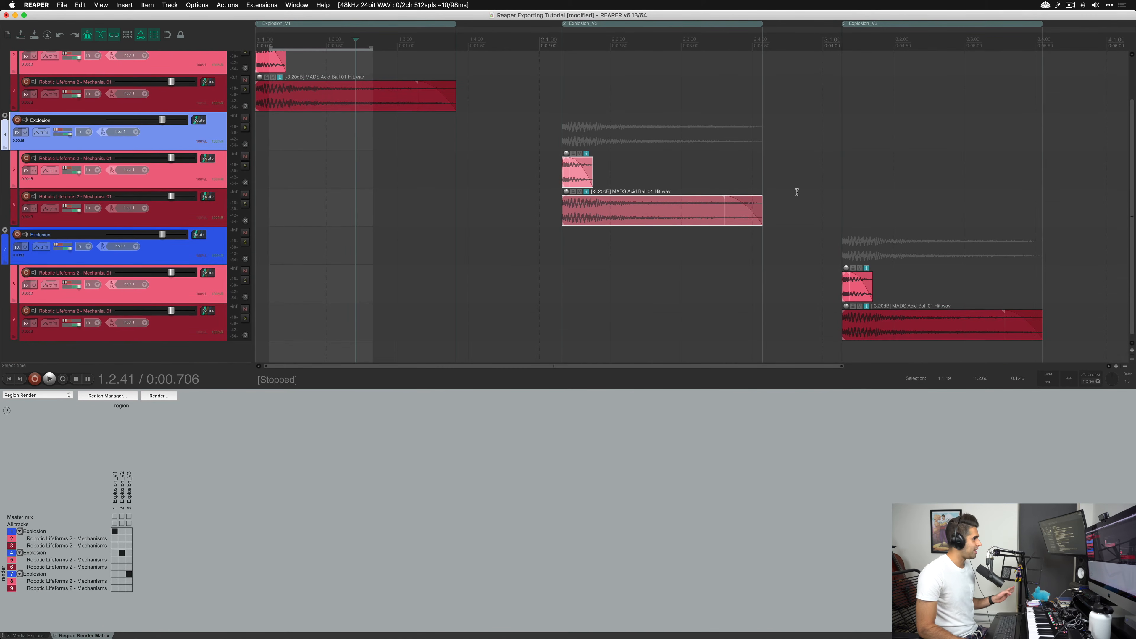
{"action": "scroll", "coordinate": [582, 163], "scroll_direction": "up", "scroll_amount": 1}
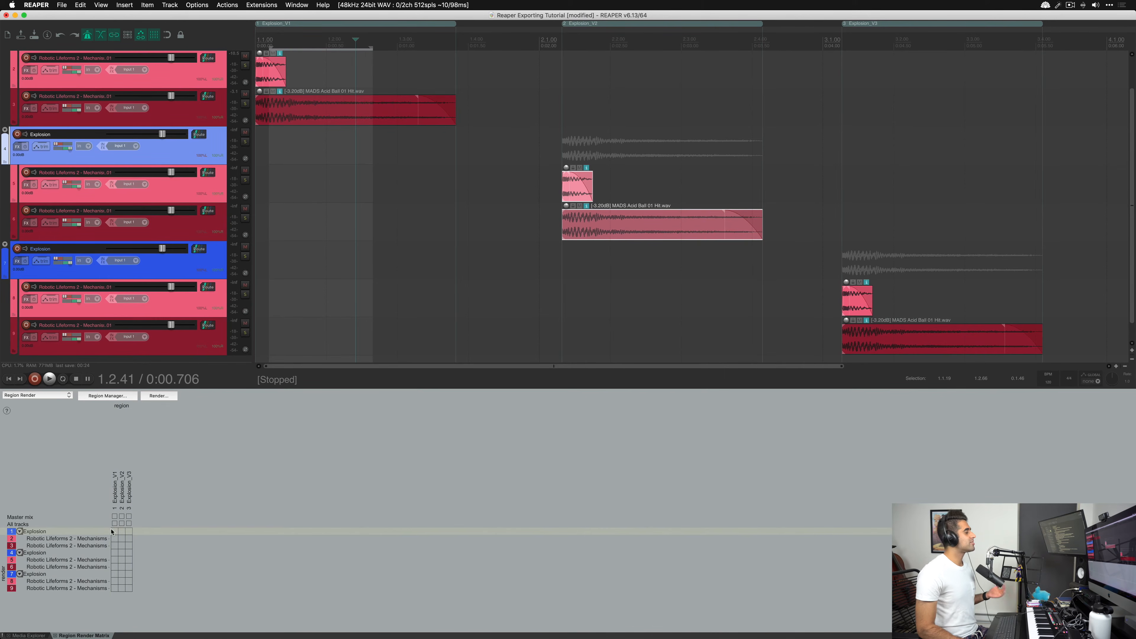
Step: Alternate the region assignments between the master mix and the Explosion folder tracks, ending with the master mix assigned to all three regions
{"action": "scroll", "coordinate": [388, 236], "scroll_direction": "up", "scroll_amount": 1}
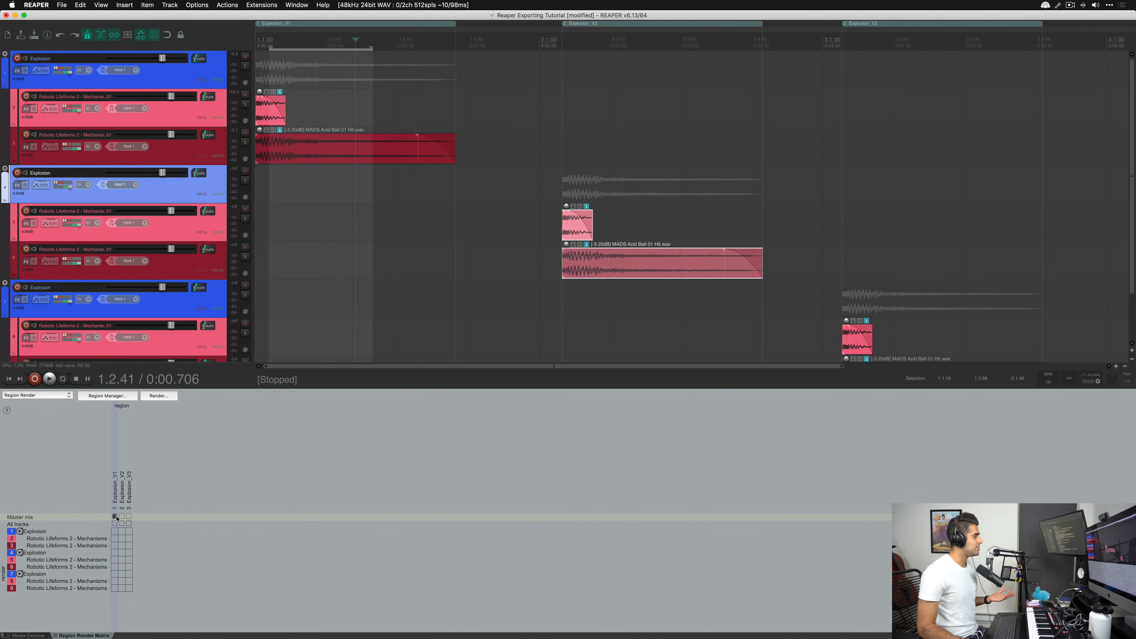
{"action": "left_click", "coordinate": [128, 517]}
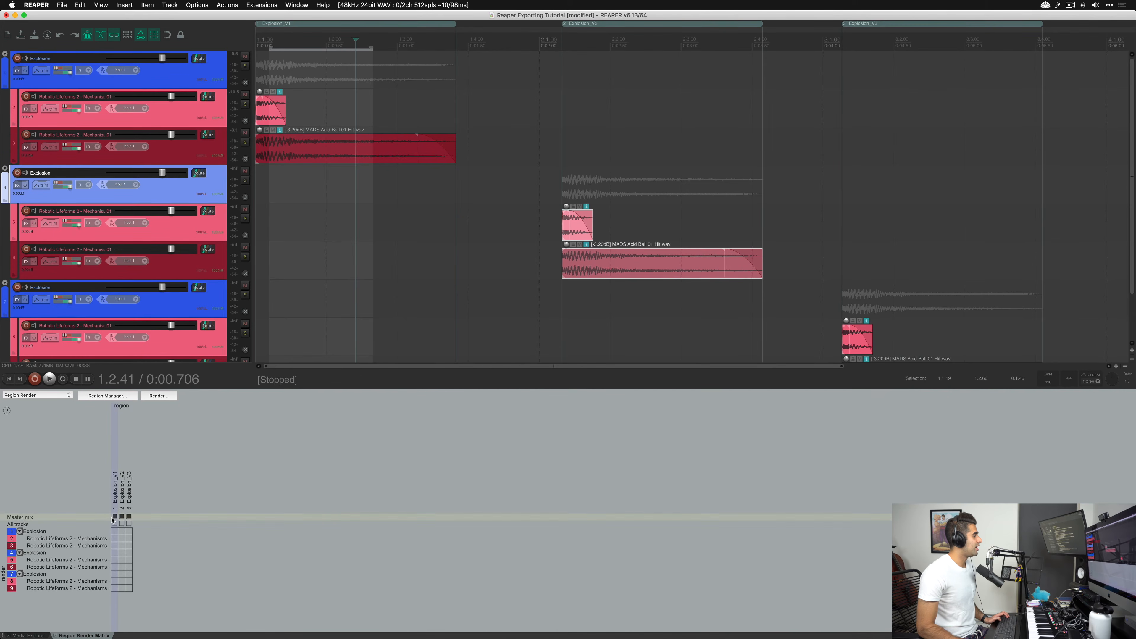
{"action": "left_click", "coordinate": [115, 531]}
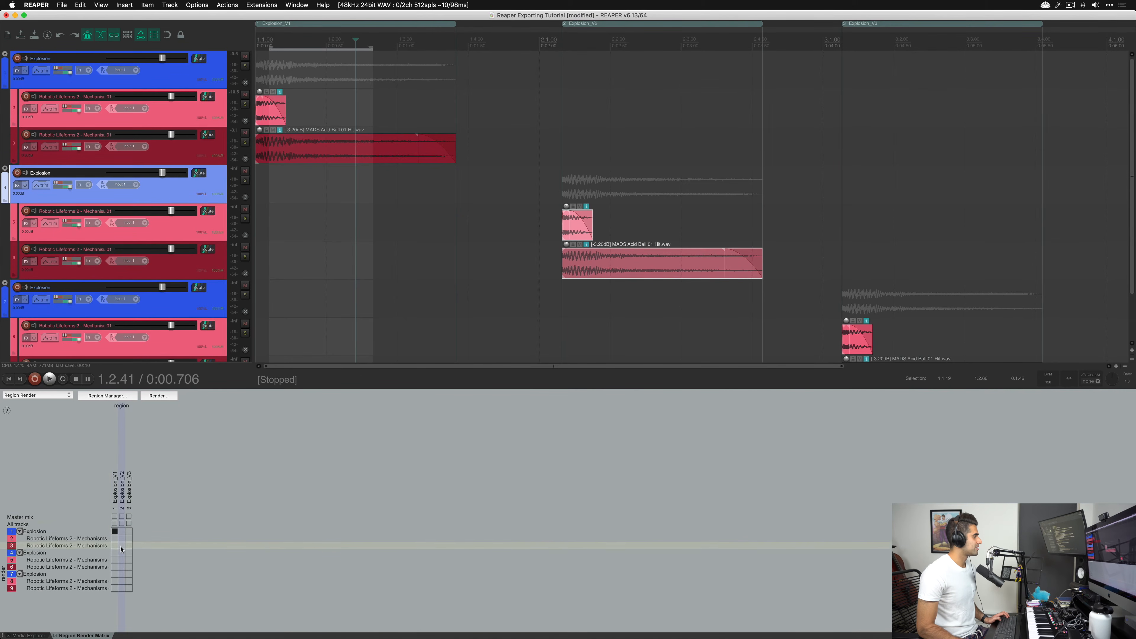
{"action": "left_click", "coordinate": [121, 553]}
{"action": "left_click", "coordinate": [114, 531]}
{"action": "left_click_drag", "start_coordinate": [115, 517], "coordinate": [129, 517]}
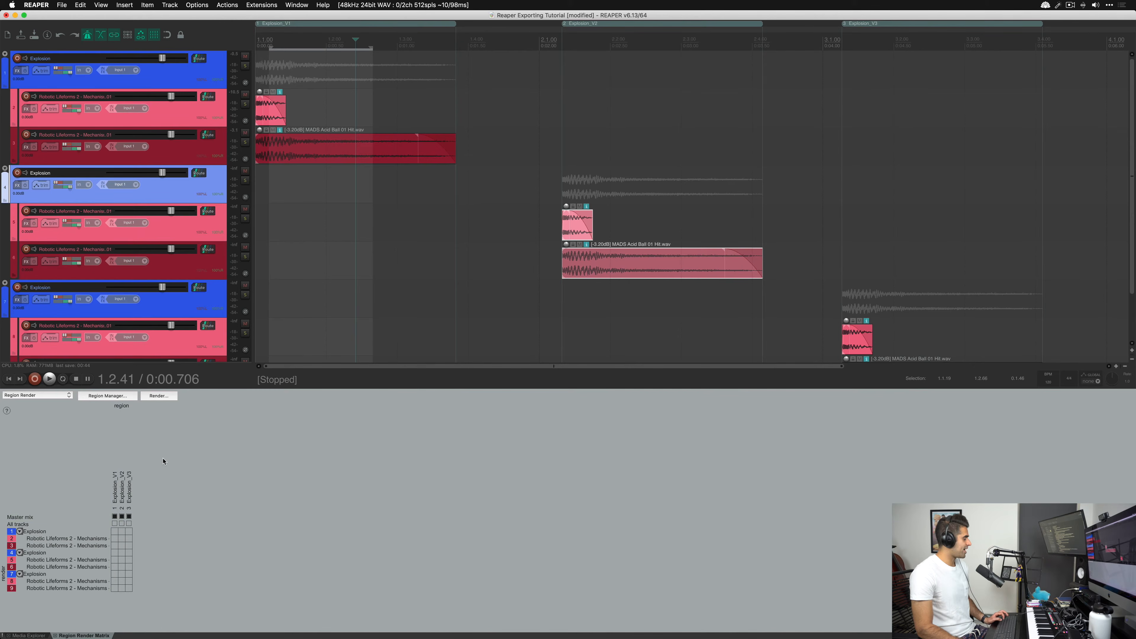
Step: Show the Mixer to examine the master track's effects slots, and return to the Region Render Matrix
{"action": "key", "text": "super+m"}
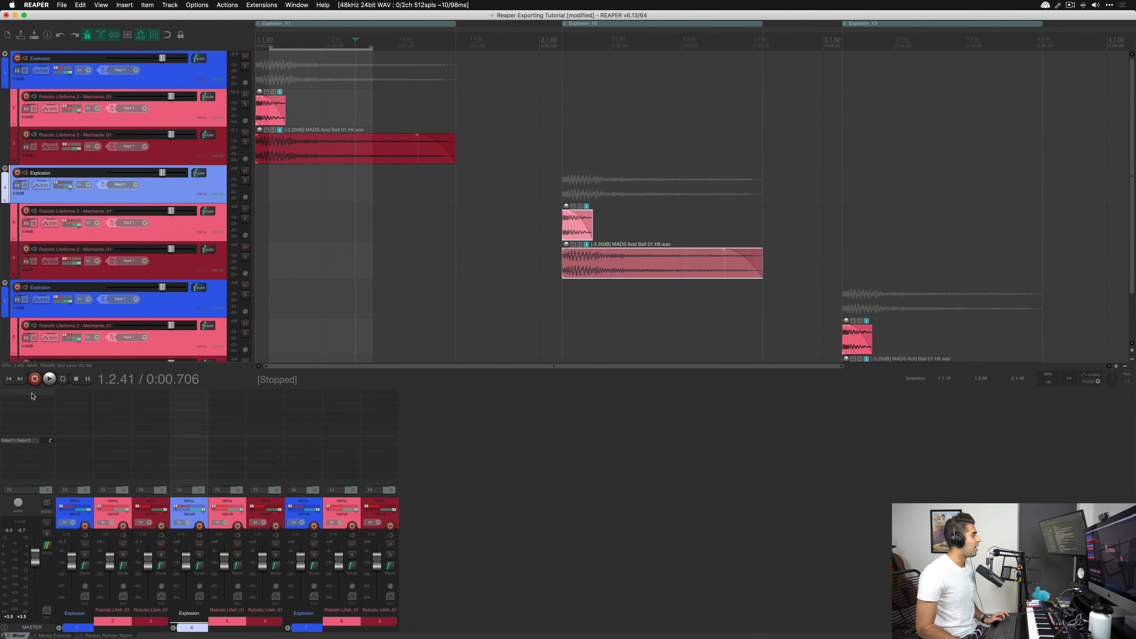
{"action": "key", "text": "super+m"}
{"action": "key", "text": "super+m"}
{"action": "key", "text": "super+m"}
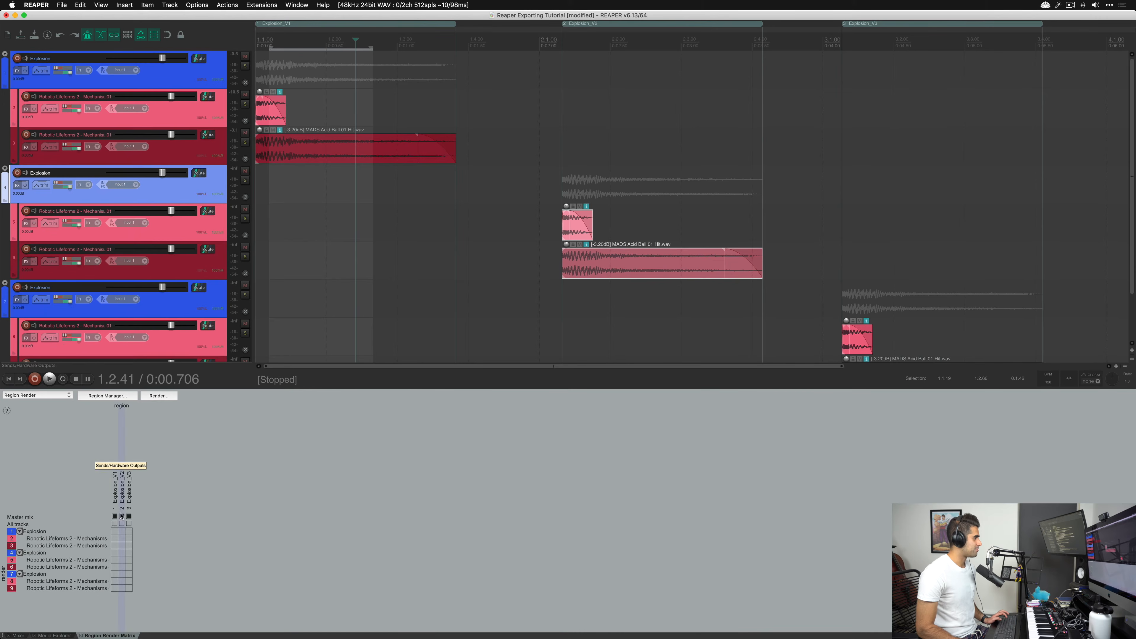
Step: Assign the first two Explosion folder tracks to their regions, clear those assignments, and assign the master mix to all three regions
{"action": "left_click", "coordinate": [114, 531]}
{"action": "left_click", "coordinate": [122, 554]}
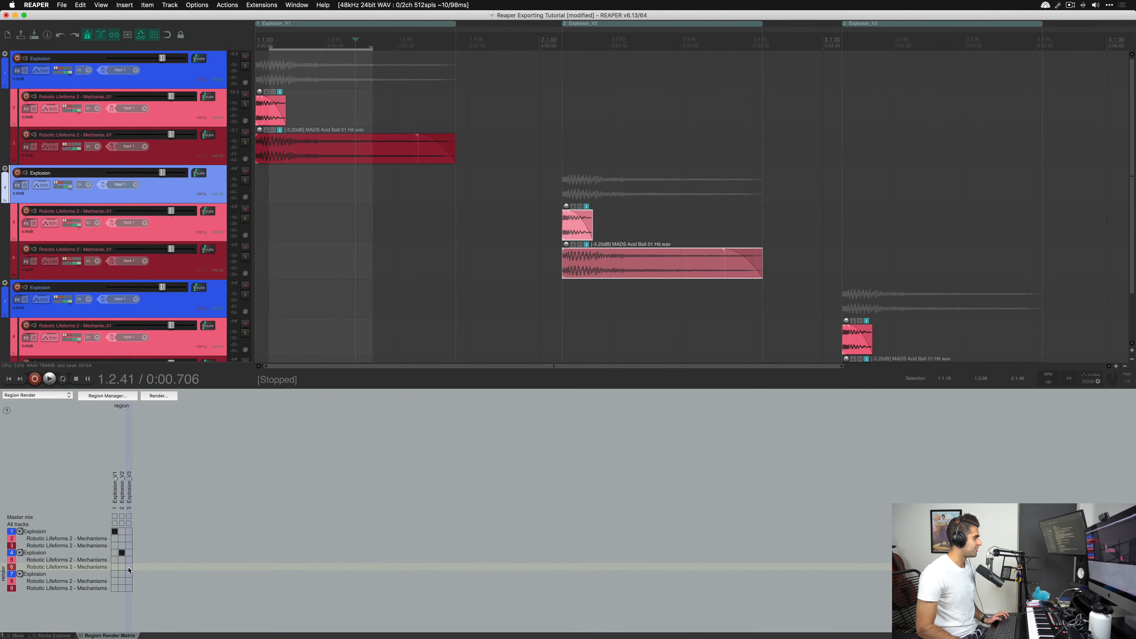
{"action": "left_click", "coordinate": [128, 567]}
{"action": "left_click", "coordinate": [122, 552]}
{"action": "left_click", "coordinate": [114, 531]}
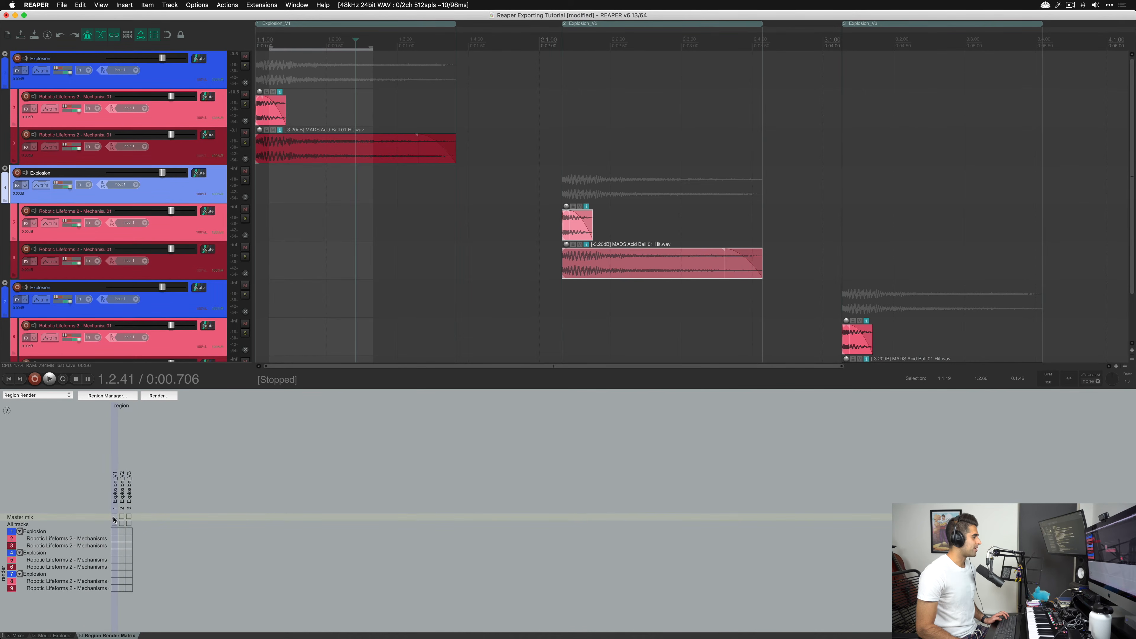
{"action": "left_click", "coordinate": [121, 517]}
{"action": "left_click", "coordinate": [128, 517]}
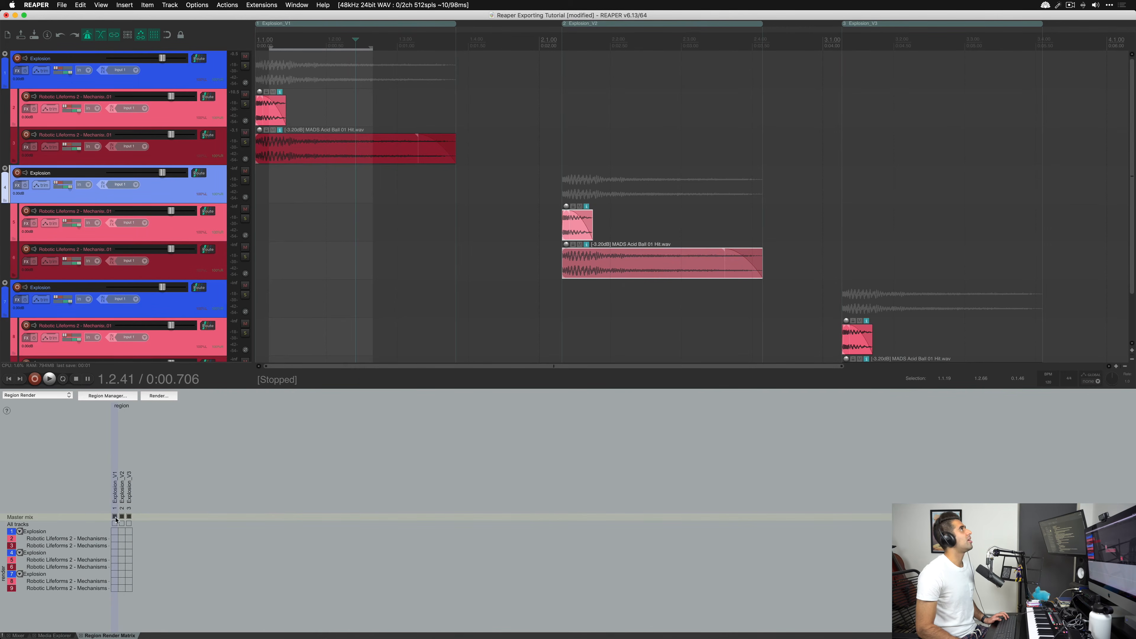
Step: Look at the master track in the Mixer again and bring back the Region Render Matrix
{"action": "key", "text": "super+m"}
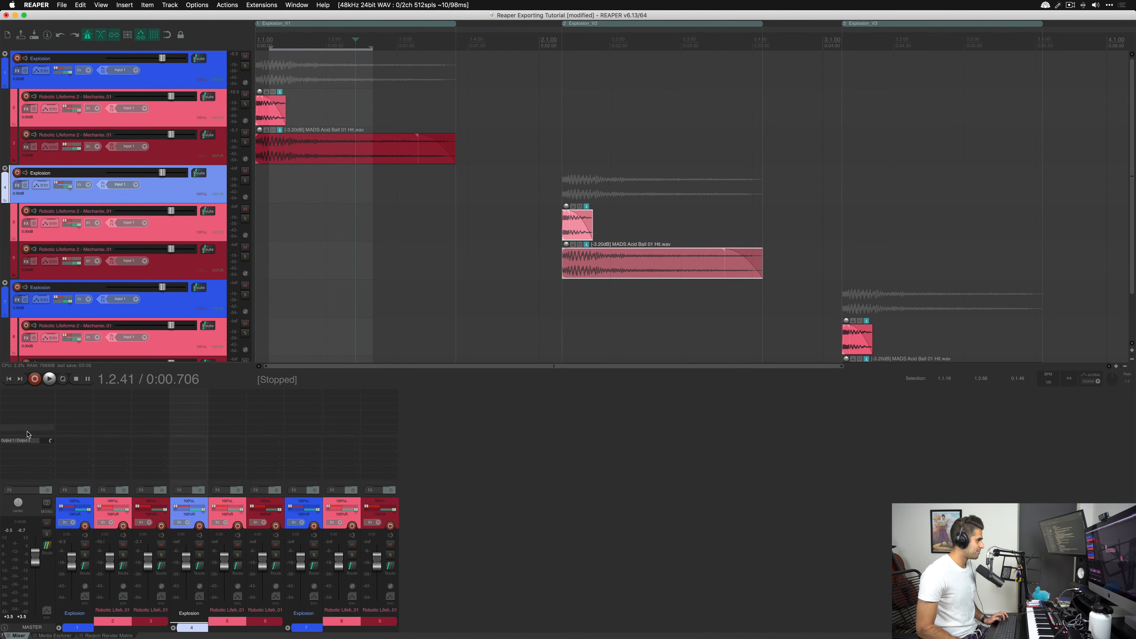
{"action": "key", "text": "super+alt+x"}
{"action": "key", "text": "super+alt+r"}
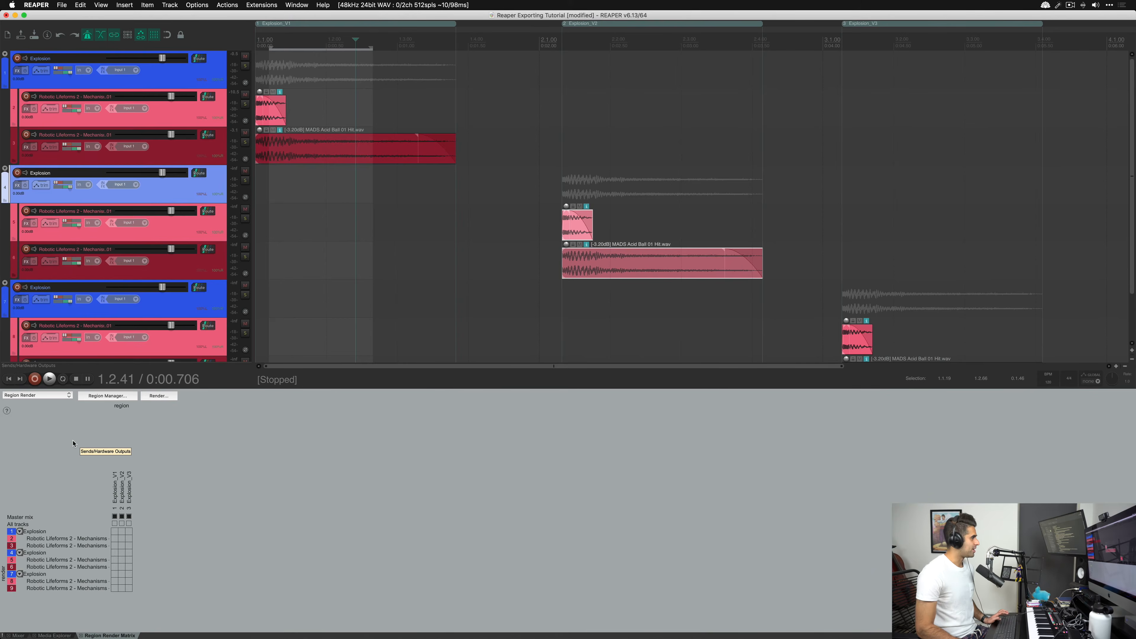
Step: Clear the master mix assignments, assign the Explosion folder tracks to their matching regions, and empty the whole matrix
{"action": "left_click", "coordinate": [115, 516]}
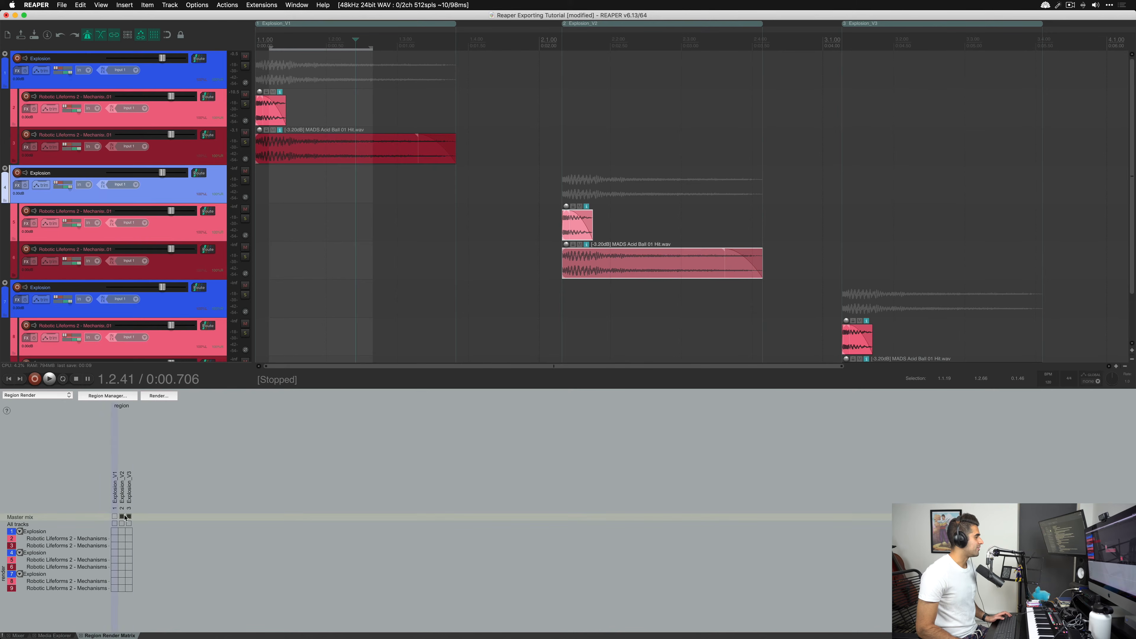
{"action": "left_click", "coordinate": [116, 531]}
{"action": "left_click", "coordinate": [122, 552]}
{"action": "left_click", "coordinate": [129, 567]}
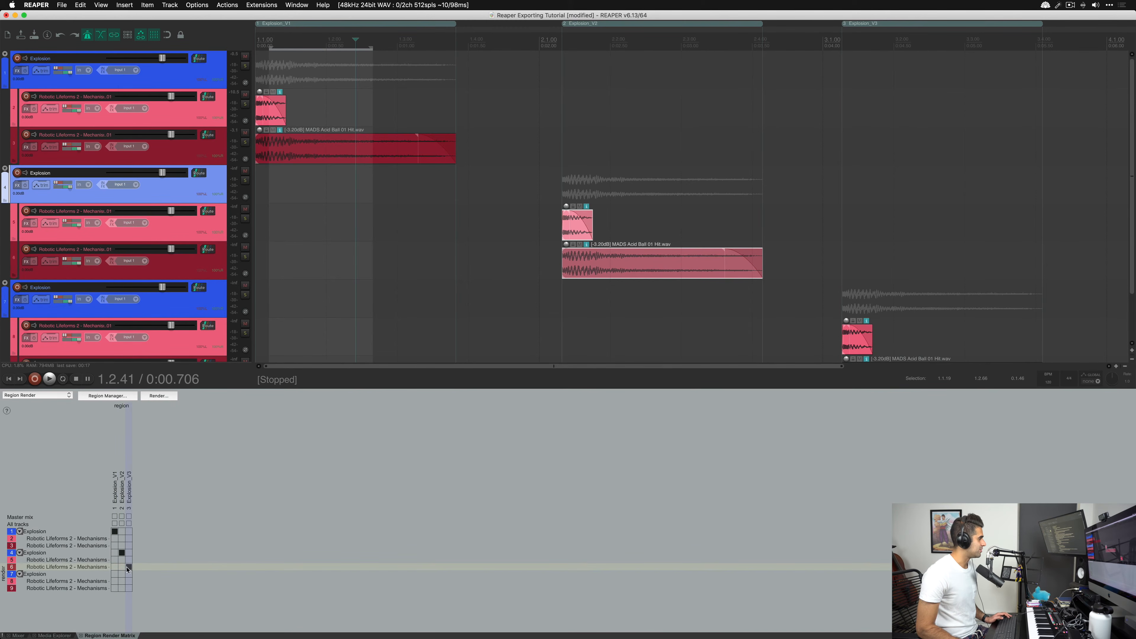
{"action": "left_click", "coordinate": [129, 575]}
{"action": "left_click", "coordinate": [121, 554]}
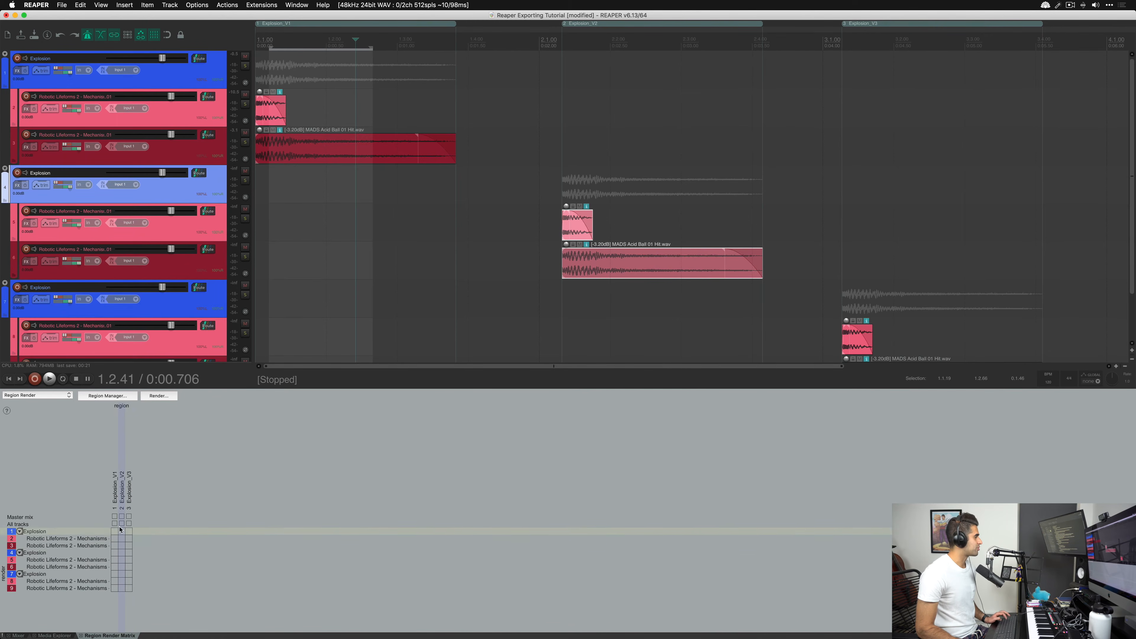
Step: Check the master track's effects slots in the Mixer and switch back to the Region Render Matrix
{"action": "key", "text": "super+m"}
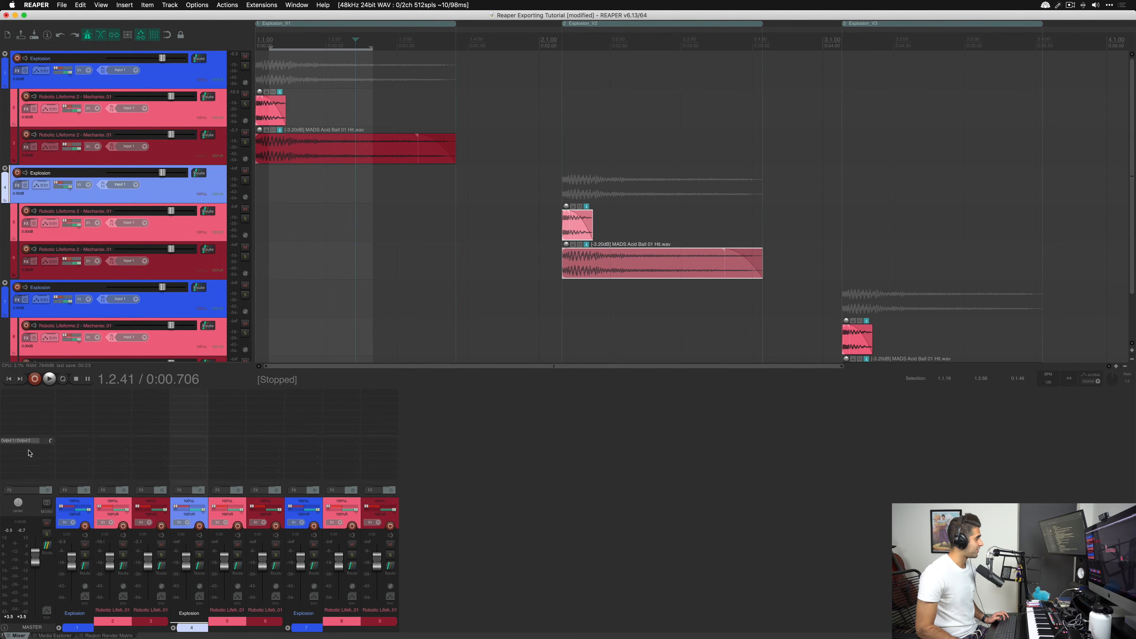
{"action": "key", "text": "super+alt+x"}
{"action": "key", "text": "super+m"}
{"action": "key", "text": "super+alt+r"}
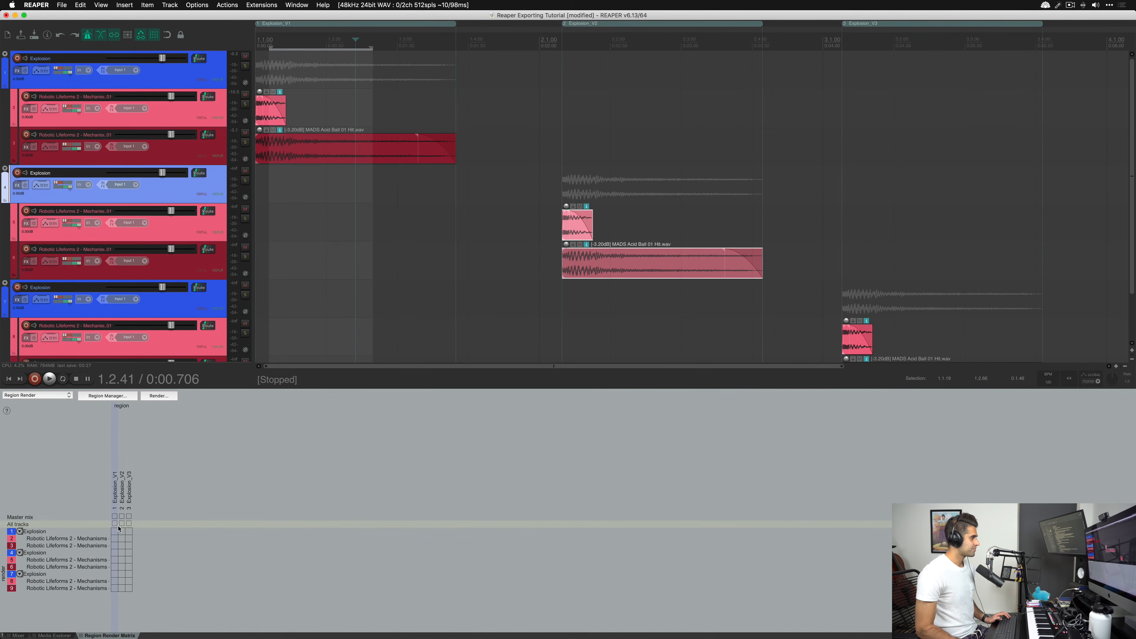
Step: Assign all tracks to the Explosion_V1 region in the Region Render Matrix and clear that assignment again
{"action": "left_click", "coordinate": [114, 517]}
{"action": "left_click", "coordinate": [128, 517]}
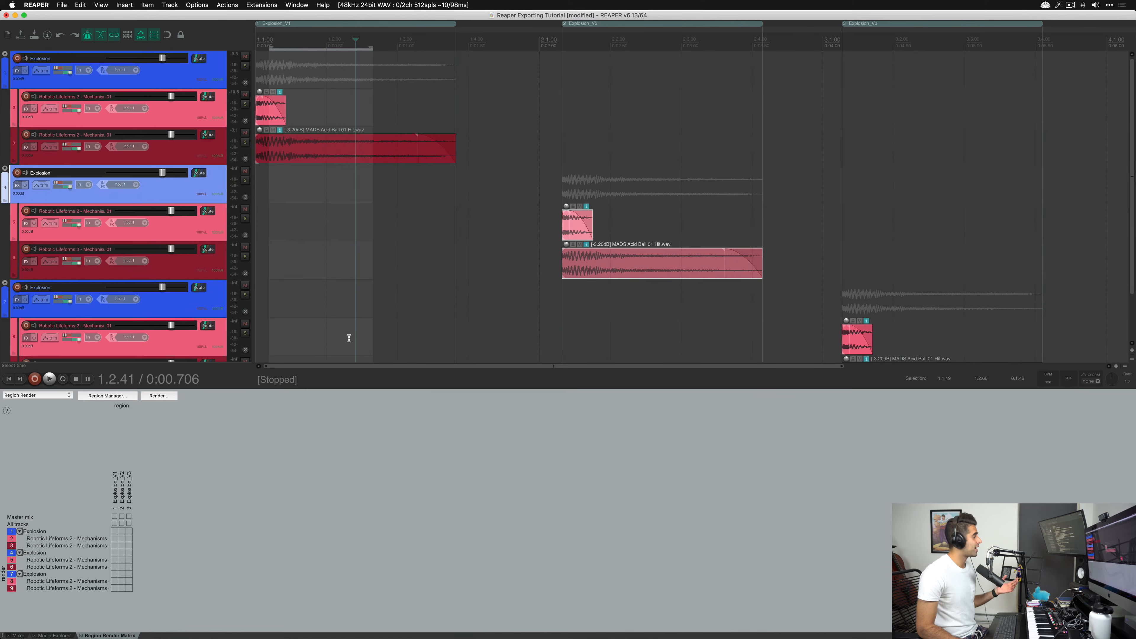
{"action": "left_click", "coordinate": [114, 524]}
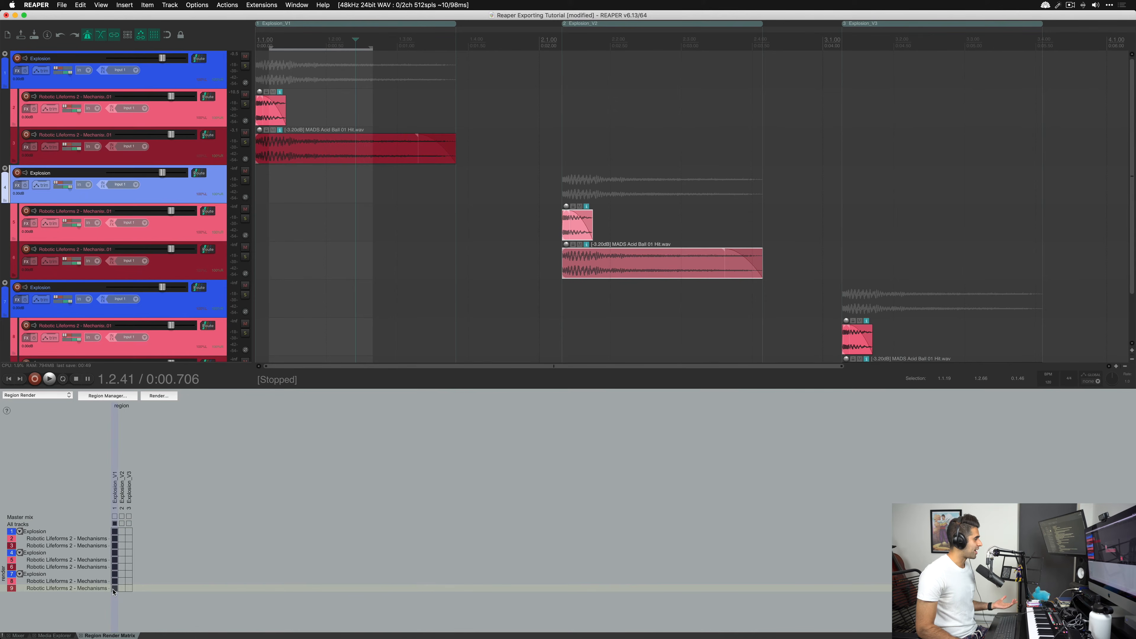
{"action": "left_click", "coordinate": [114, 524]}
Step: Assign the Robotic Lifeforms 2 child tracks to their matching regions, try all tracks for Explosion_V1, and empty the matrix
{"action": "left_click_drag", "start_coordinate": [114, 540], "coordinate": [128, 588]}
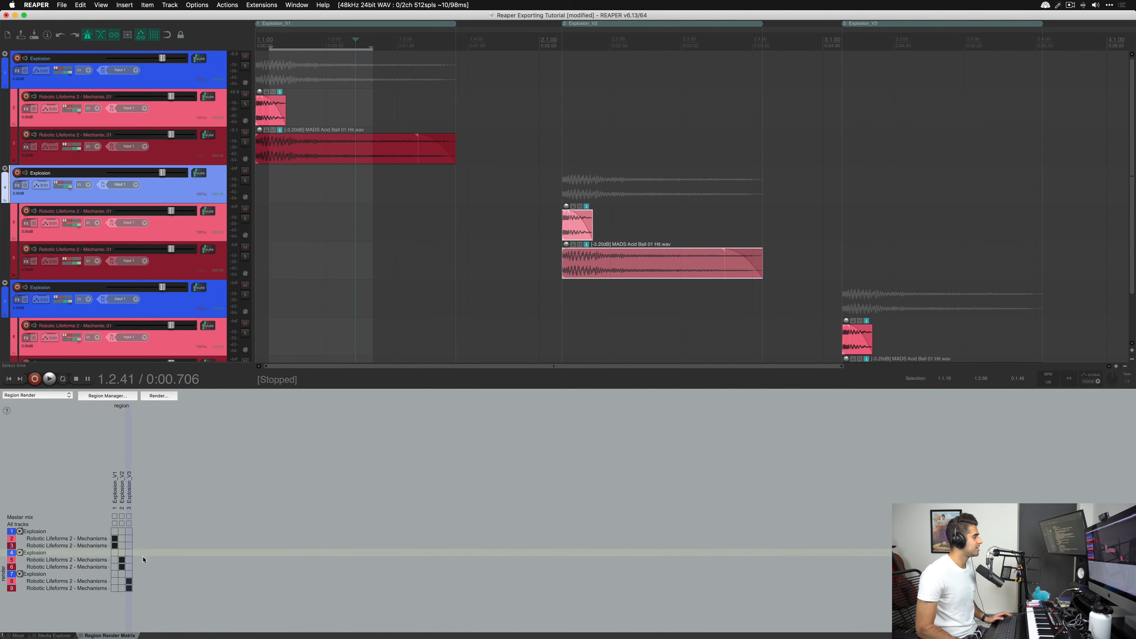
{"action": "left_click_drag", "start_coordinate": [115, 541], "coordinate": [129, 588]}
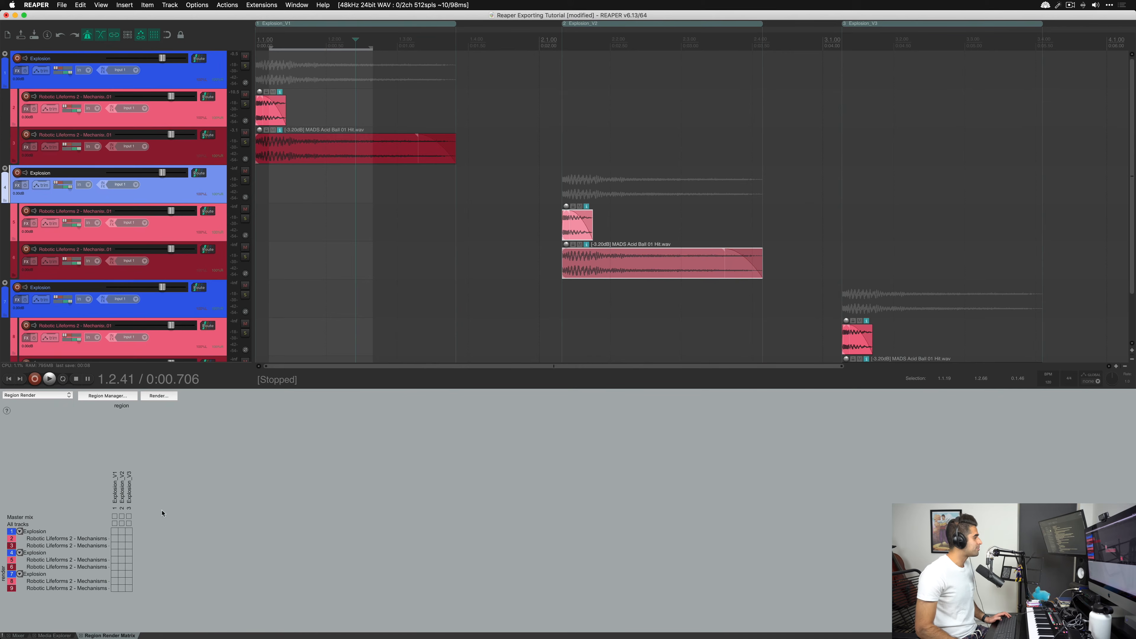
{"action": "left_click_drag", "start_coordinate": [116, 538], "coordinate": [129, 588]}
{"action": "left_click", "coordinate": [121, 559]}
{"action": "mouse_move", "coordinate": [115, 541]}
{"action": "left_mouse_down"}
{"action": "mouse_move", "coordinate": [129, 588]}
{"action": "mouse_move", "coordinate": [114, 522]}
{"action": "left_mouse_up"}
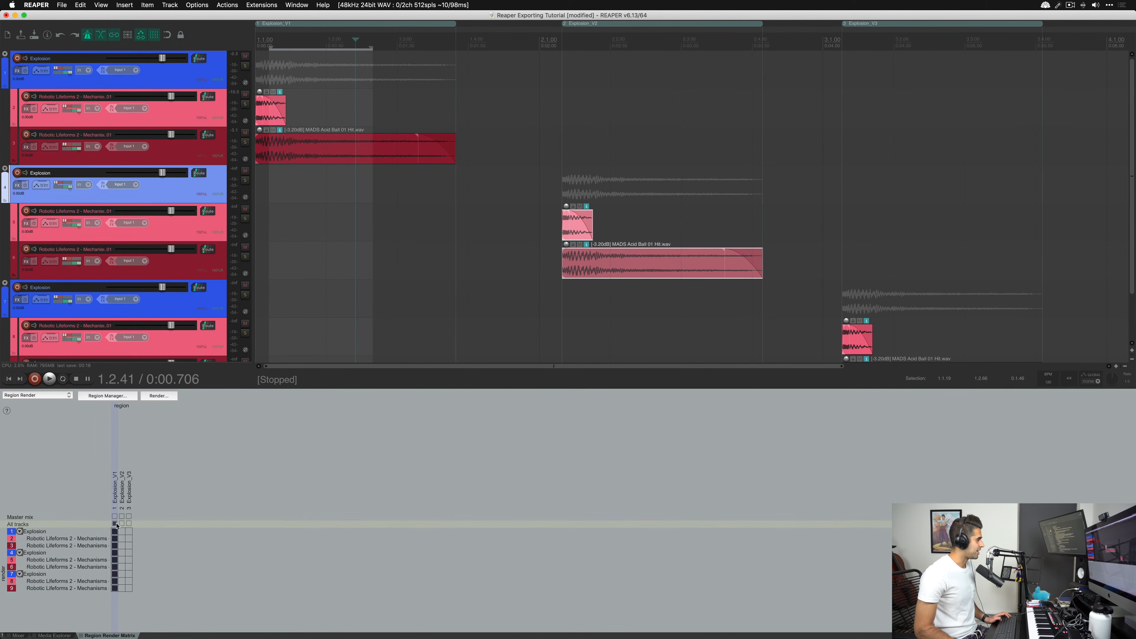
{"action": "key", "text": "super+z"}
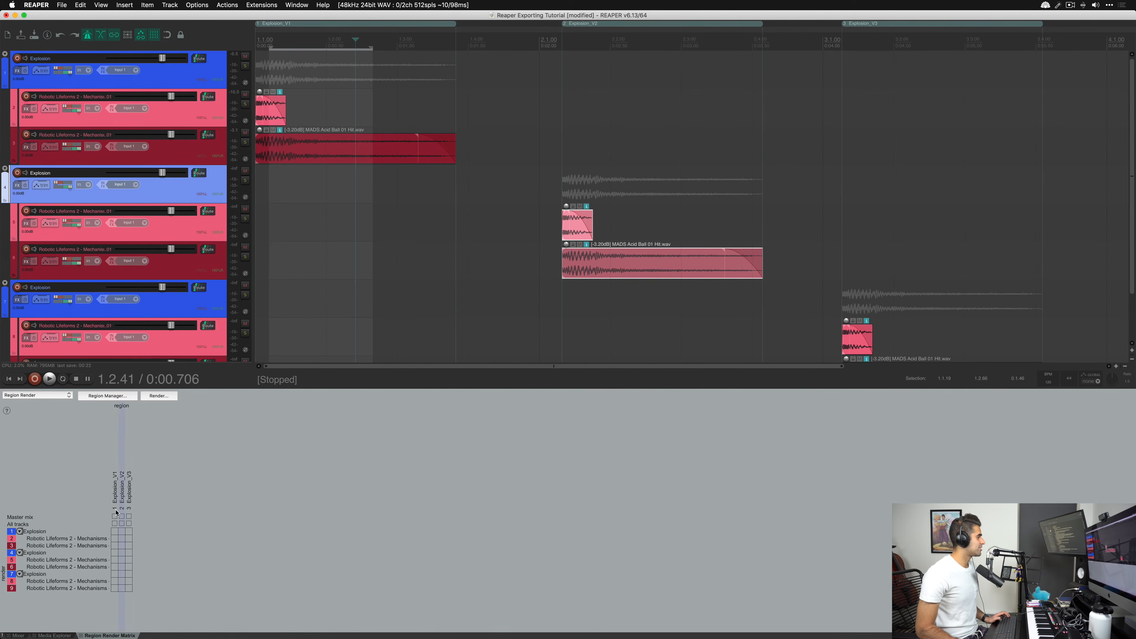
Step: Assign the master mix to all three Explosion regions and return to the Region Render Matrix from the Media Explorer
{"action": "left_click_drag", "start_coordinate": [114, 519], "coordinate": [122, 517]}
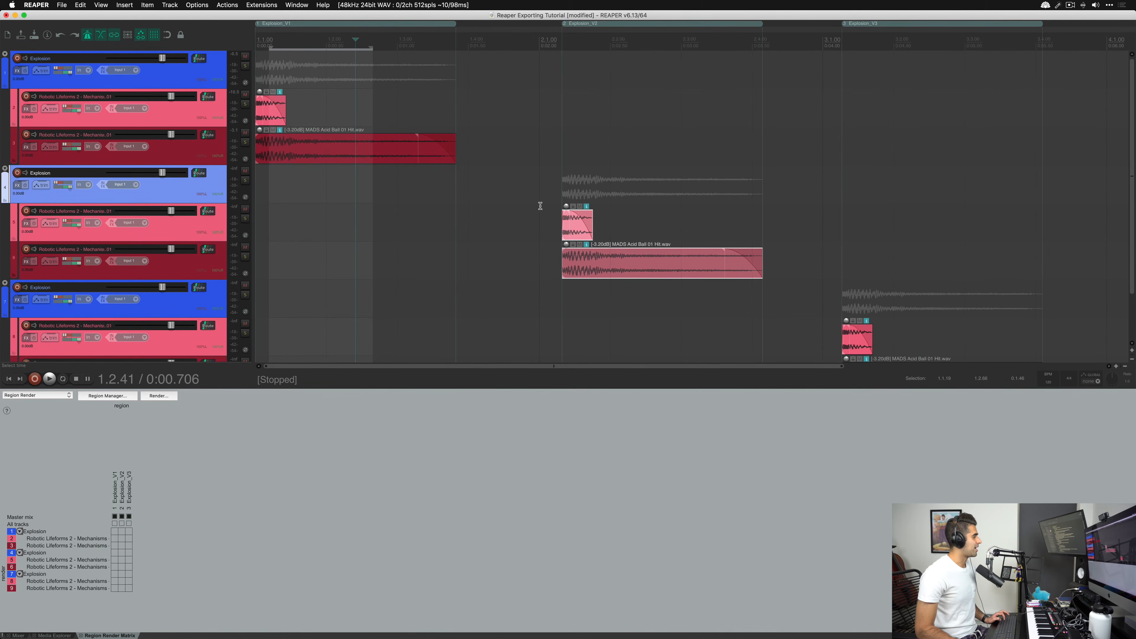
{"action": "key", "text": "super+m"}
{"action": "key", "text": "super+alt+x"}
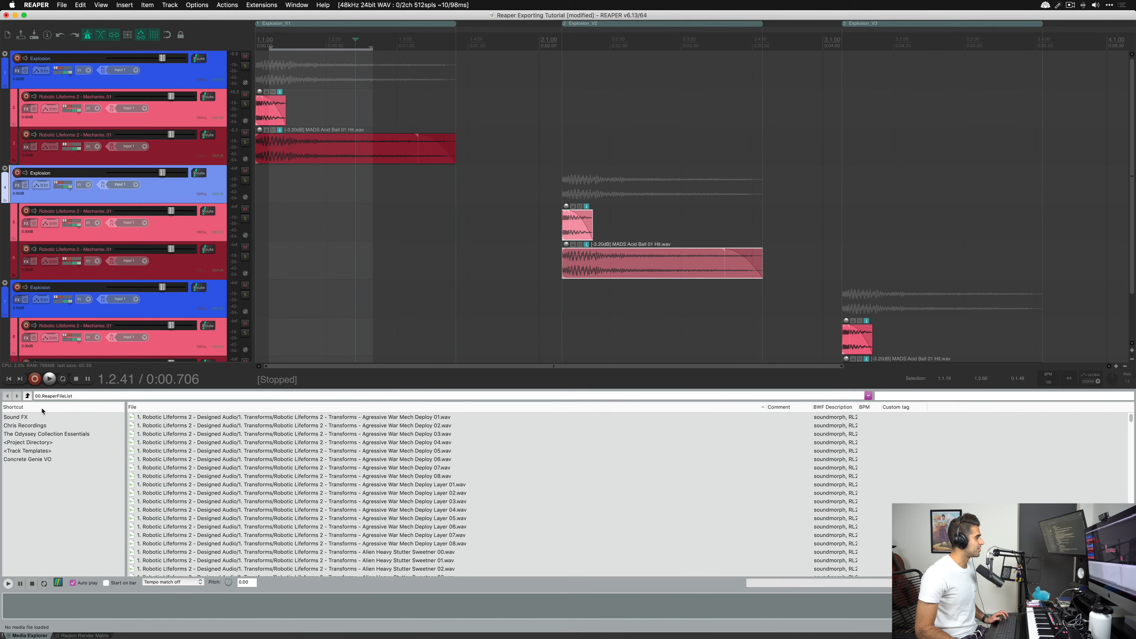
{"action": "key", "text": "super+alt+shift+r"}
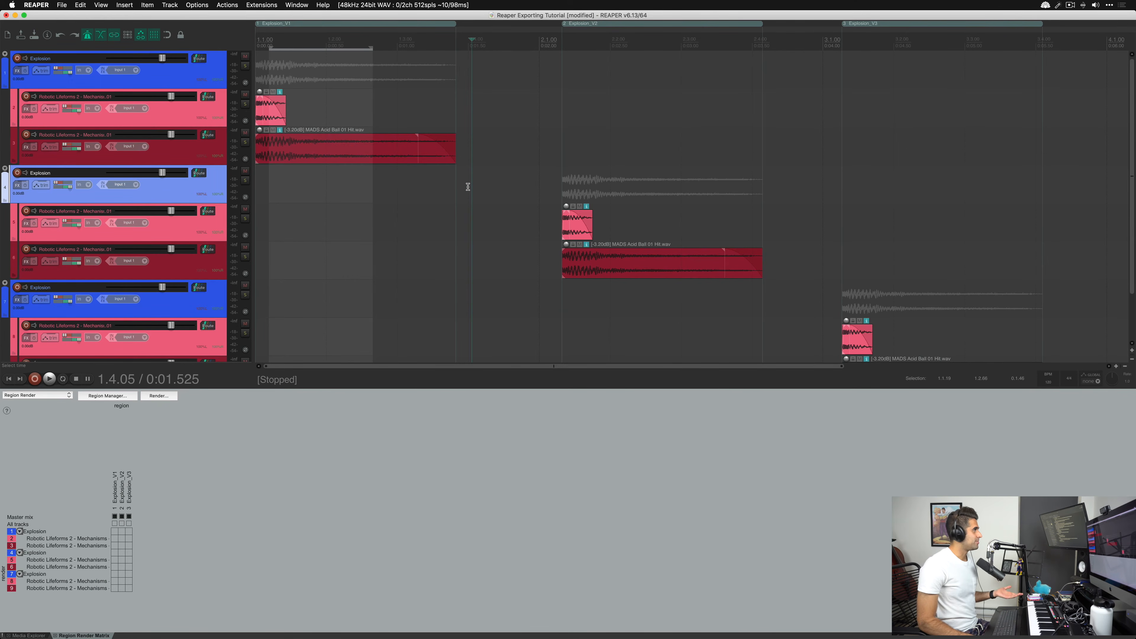
Step: Look up the shortcut of "File: Render project to disk..." by filtering the Actions list for "render", and close the list
{"action": "left_click", "coordinate": [60, 5]}
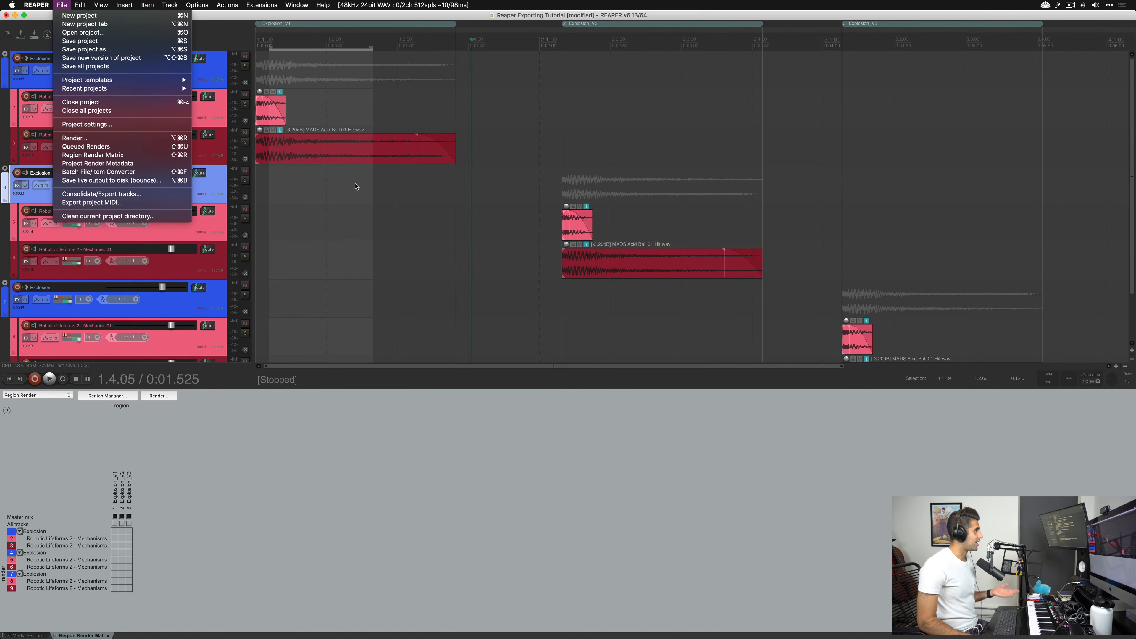
{"action": "key", "text": "Escape"}
{"action": "key", "text": "shift+slash"}
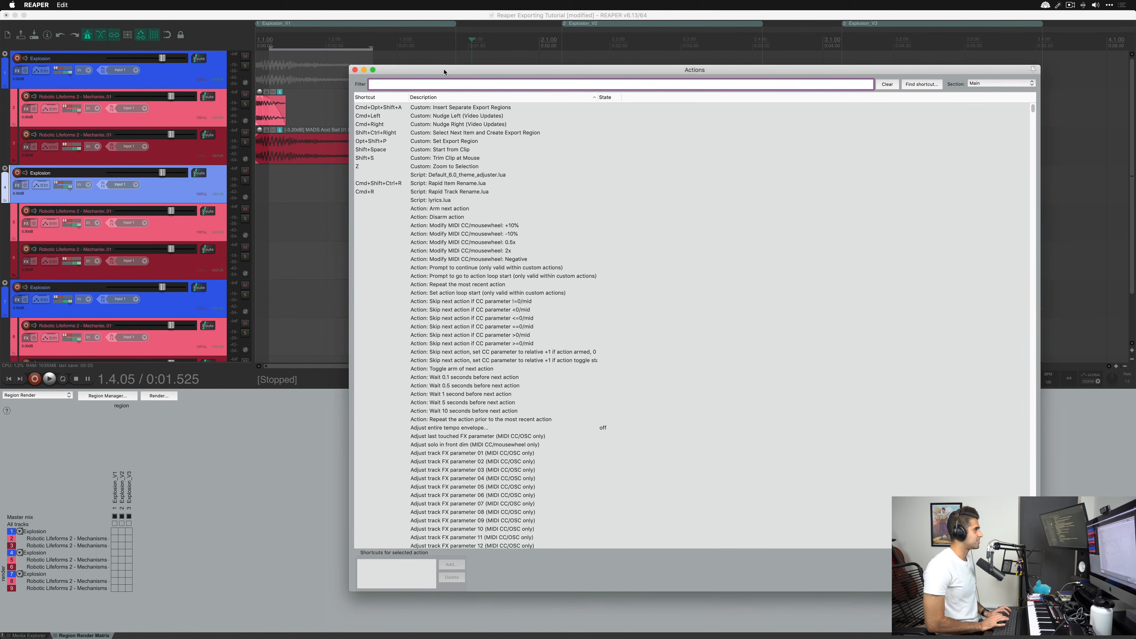
{"action": "type", "text": "render"}
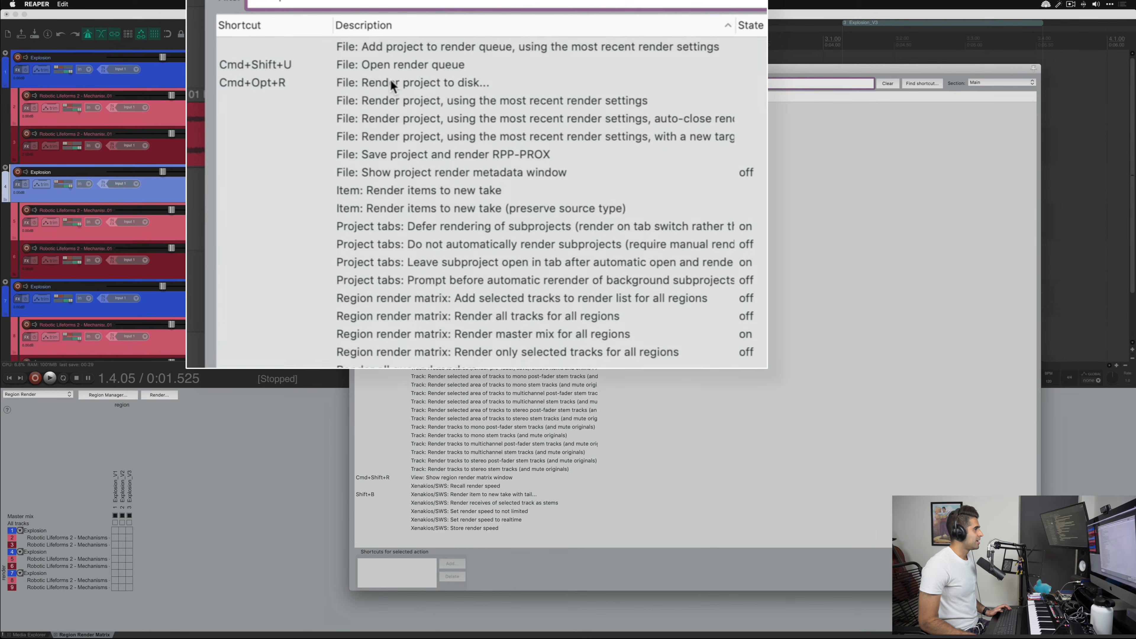
{"action": "left_click", "coordinate": [371, 125]}
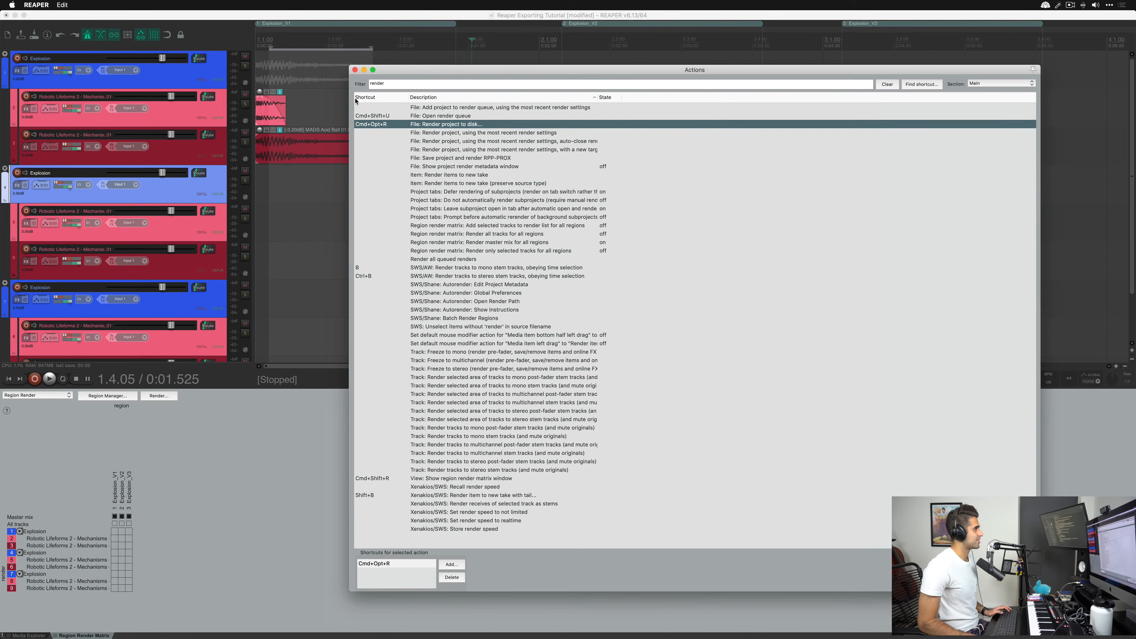
{"action": "left_click", "coordinate": [355, 70]}
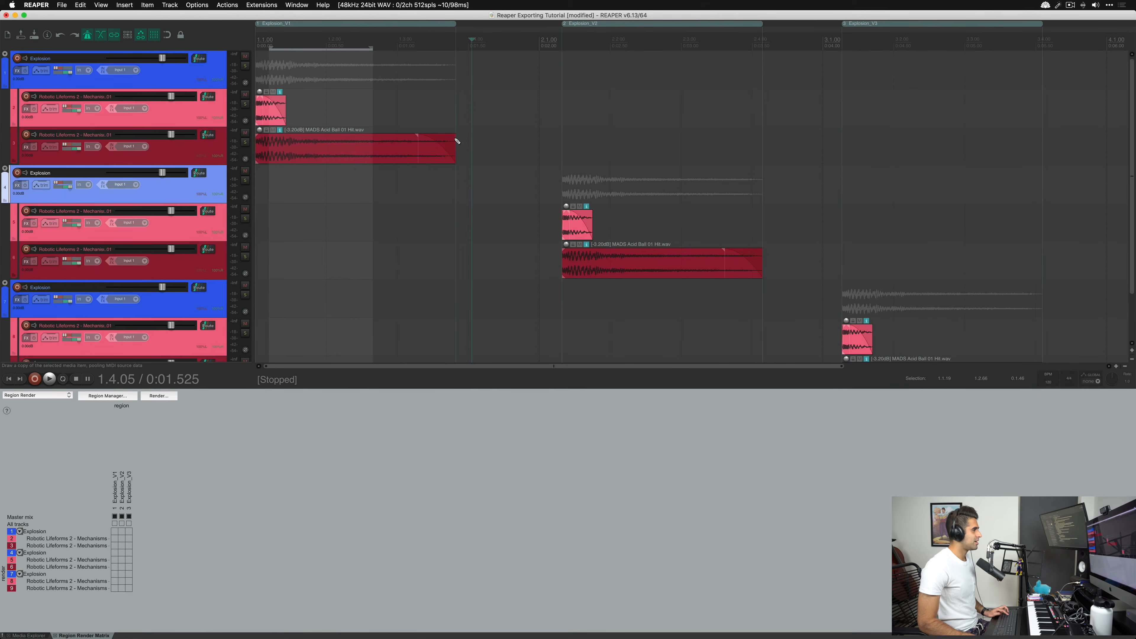
Step: Open the Render to File dialog and set its source to Region render matrix with the bounds on All project regions
{"action": "left_click", "coordinate": [60, 4]}
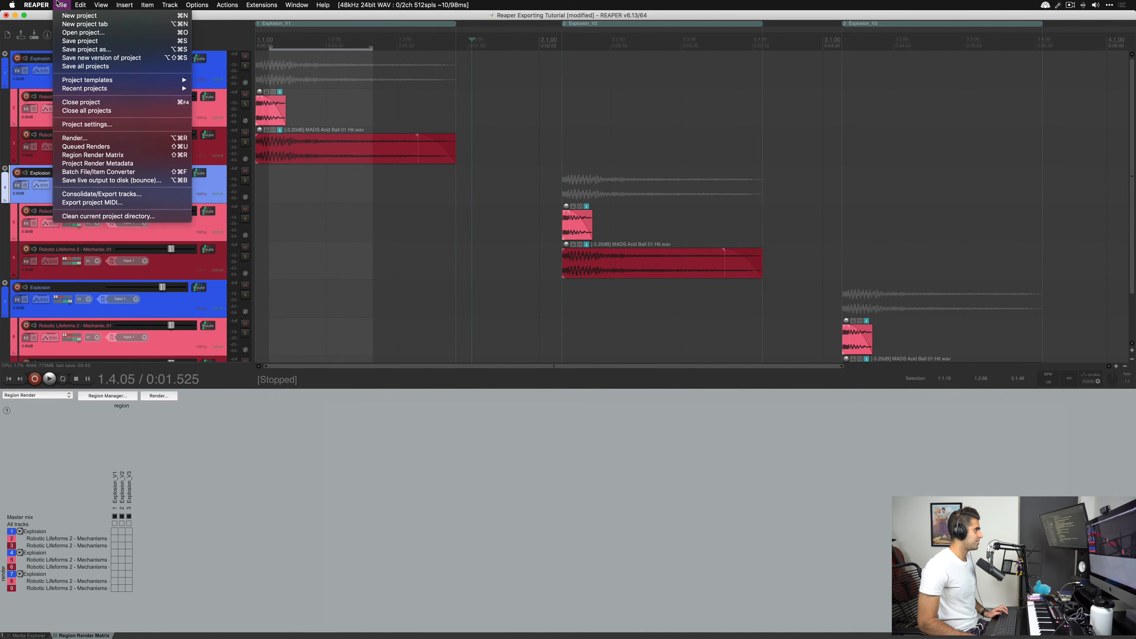
{"action": "left_click", "coordinate": [74, 137]}
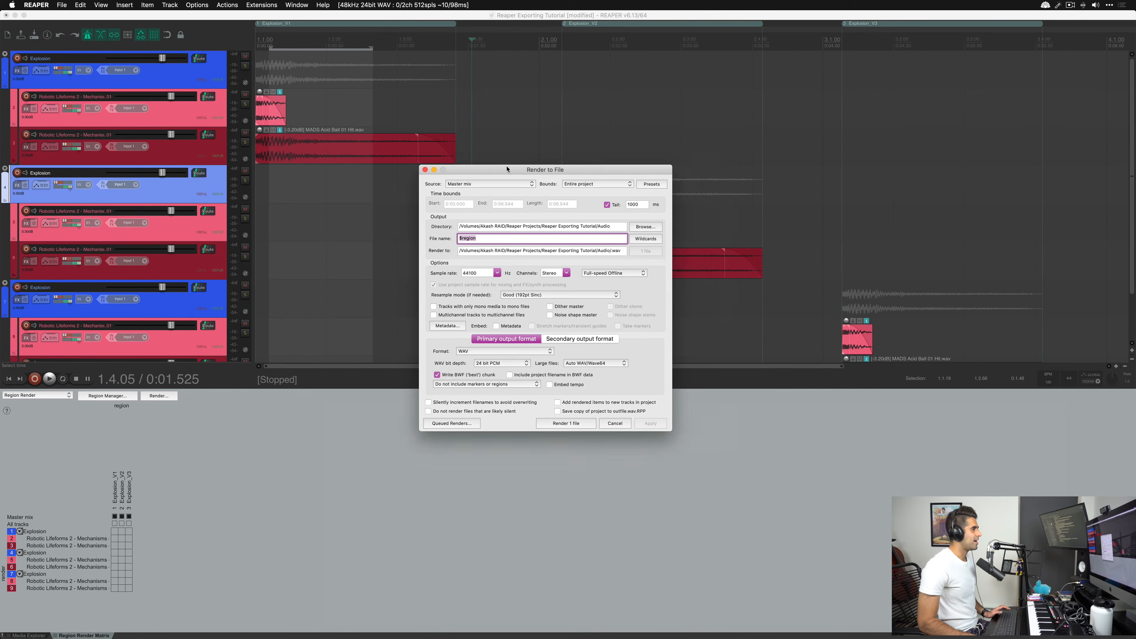
{"action": "left_click_drag", "start_coordinate": [507, 169], "coordinate": [525, 167]}
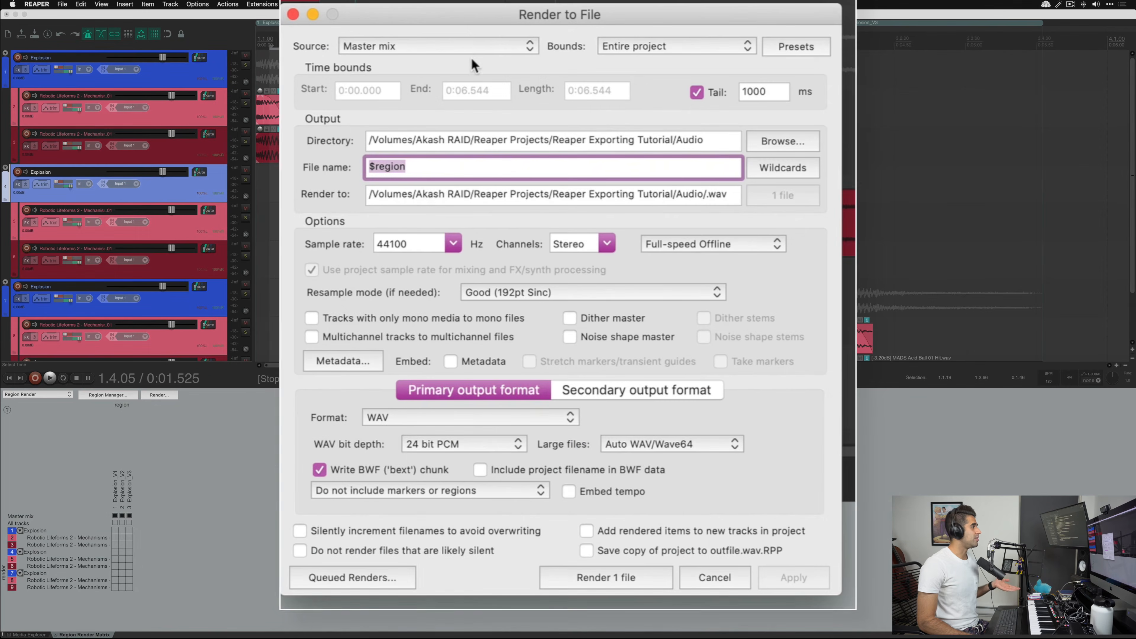
{"action": "left_click", "coordinate": [469, 45]}
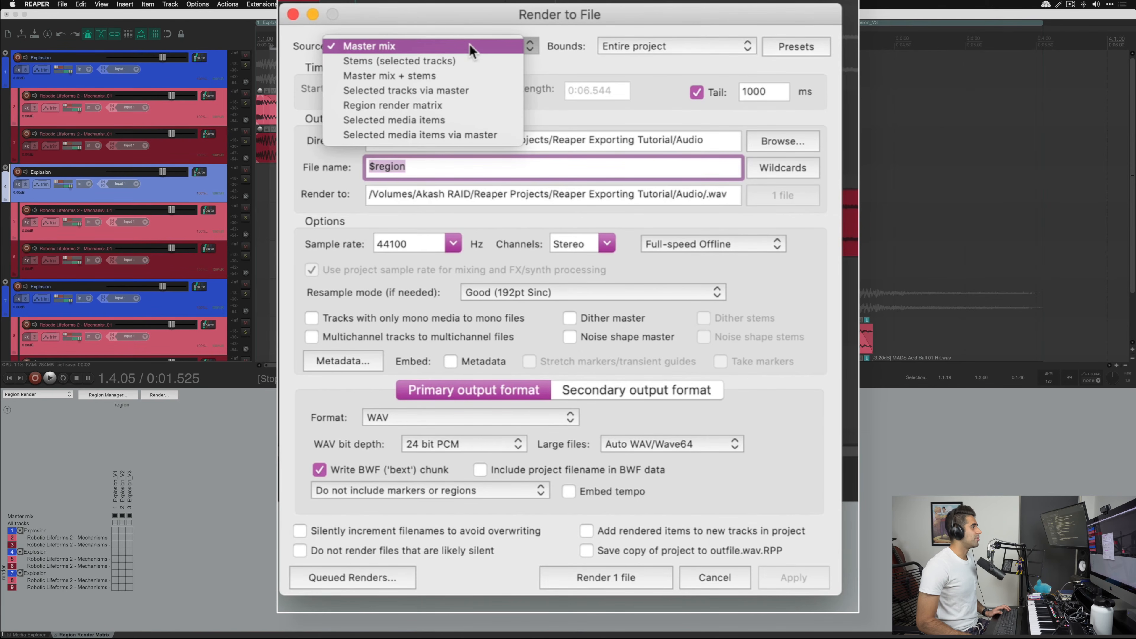
{"action": "left_click", "coordinate": [432, 107]}
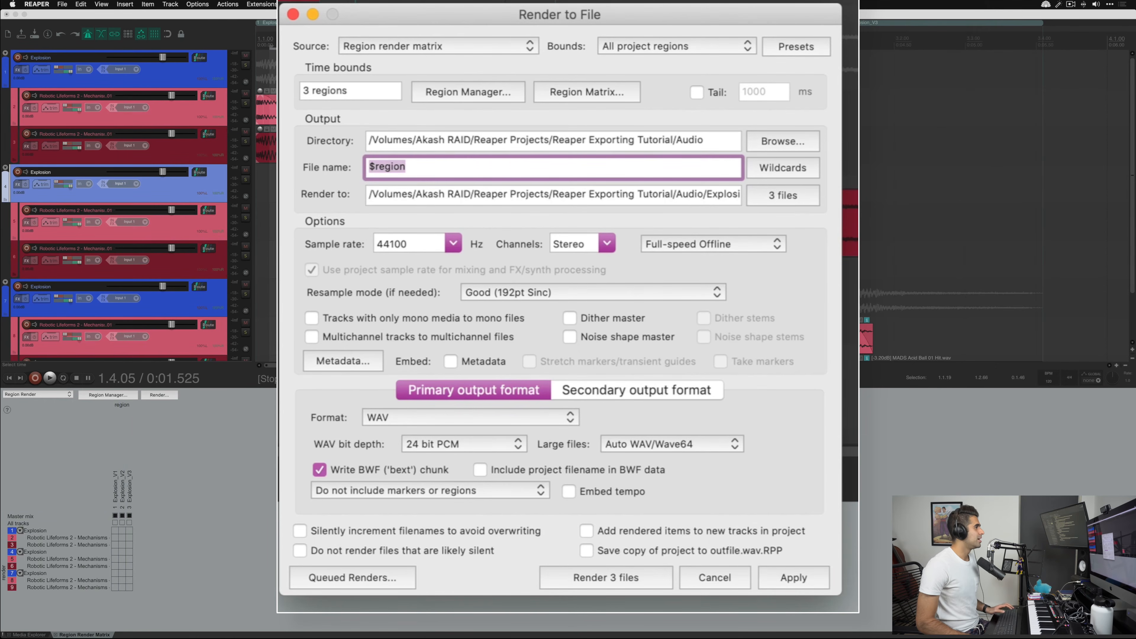
{"action": "left_click", "coordinate": [709, 46]}
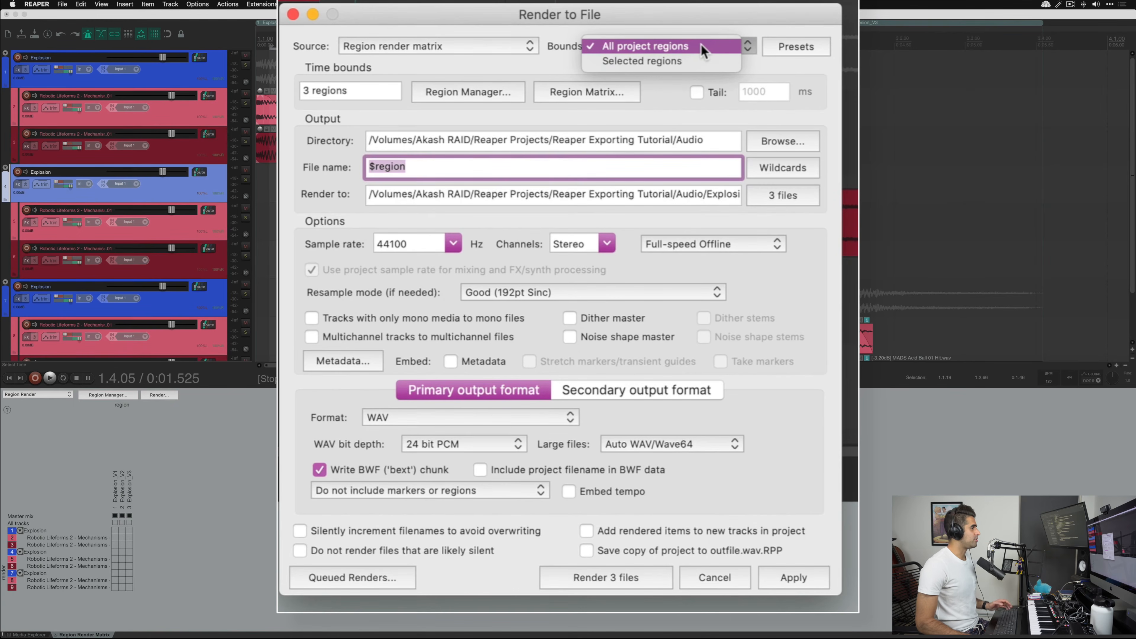
{"action": "left_click", "coordinate": [636, 26]}
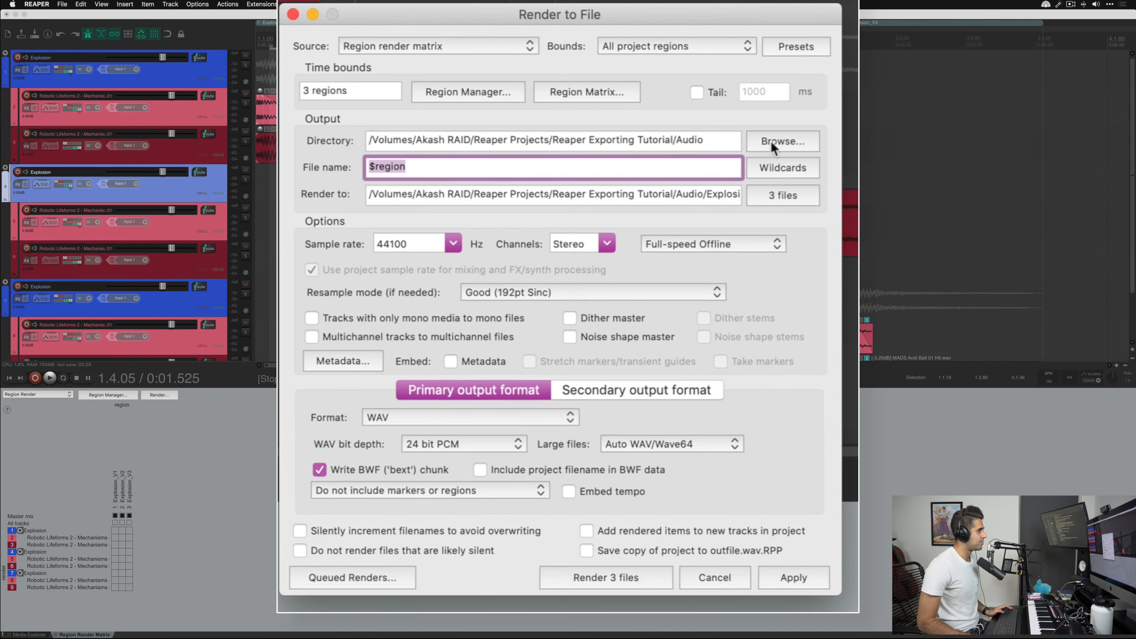
Step: Clear the render file name and insert the $region wildcard from the project information wildcards
{"action": "left_click", "coordinate": [645, 174]}
{"action": "key", "text": "super+a"}
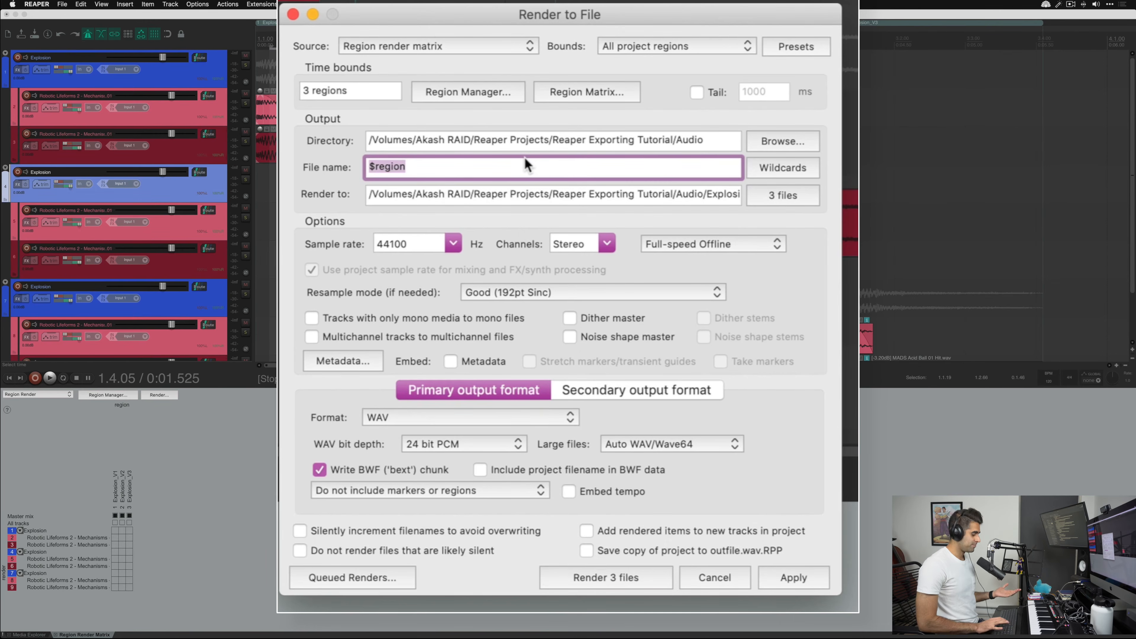
{"action": "key", "text": "BackSpace"}
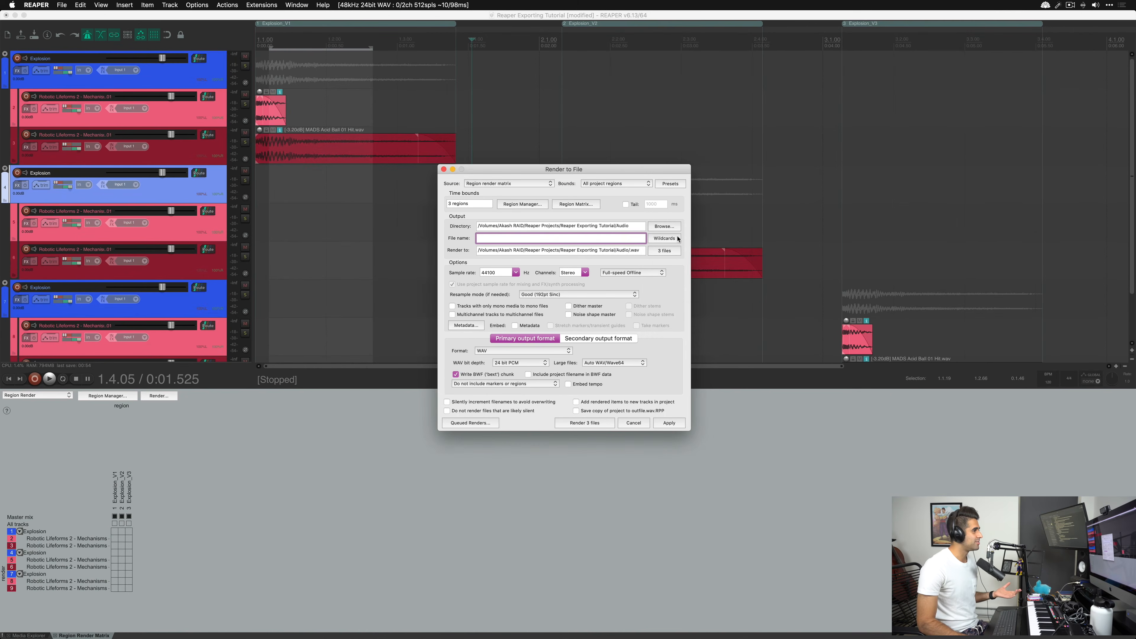
{"action": "left_click", "coordinate": [676, 239]}
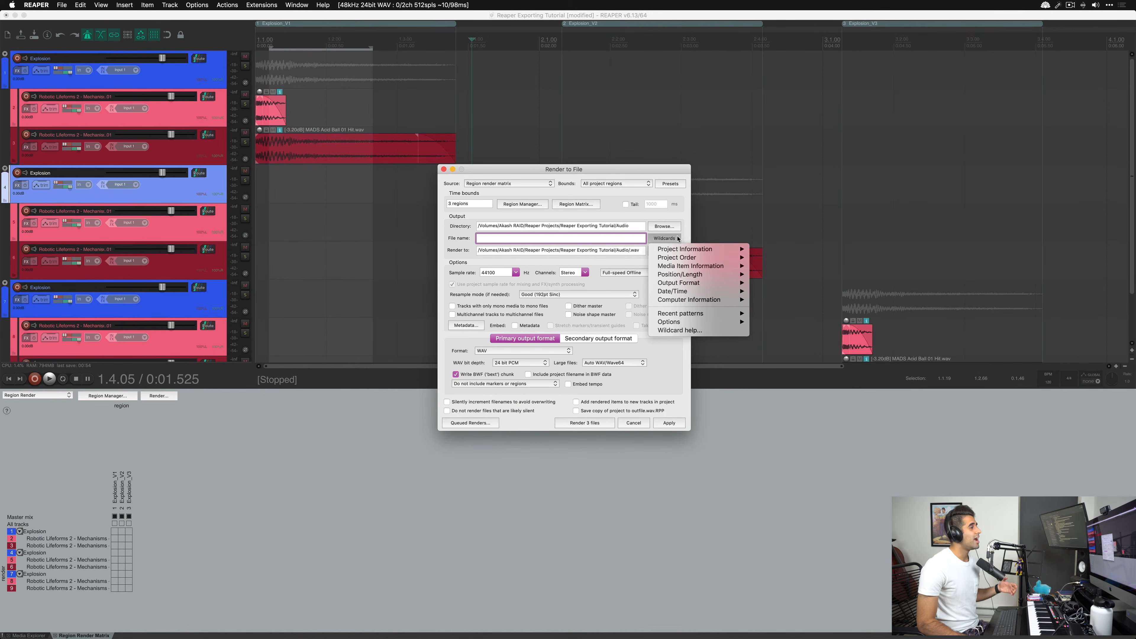
{"action": "mouse_move", "coordinate": [663, 250]}
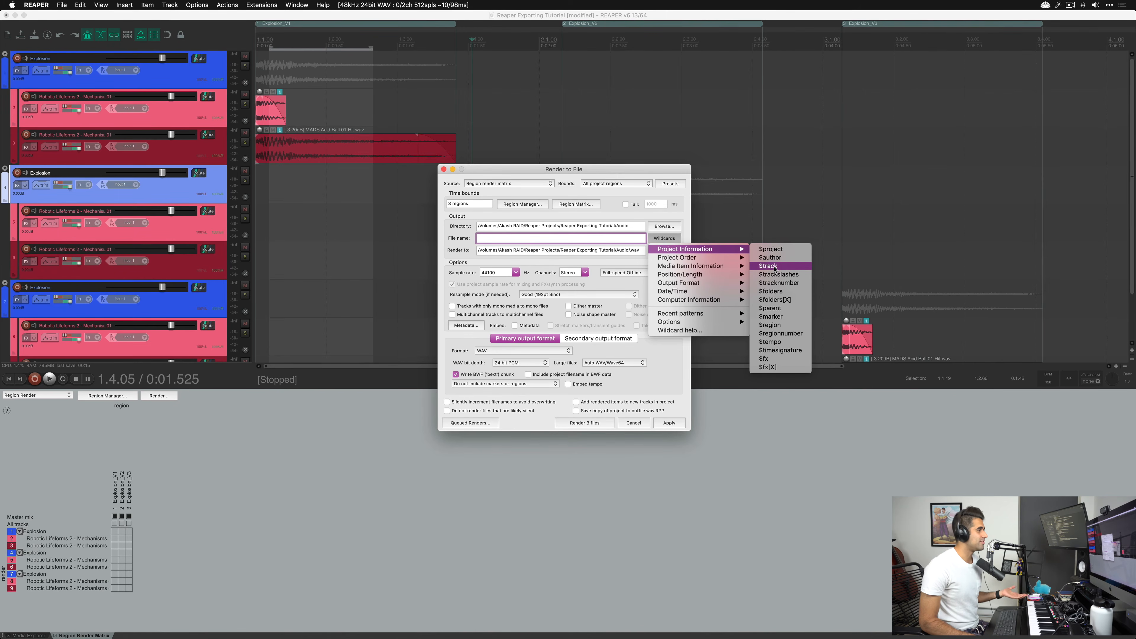
{"action": "left_click", "coordinate": [775, 326]}
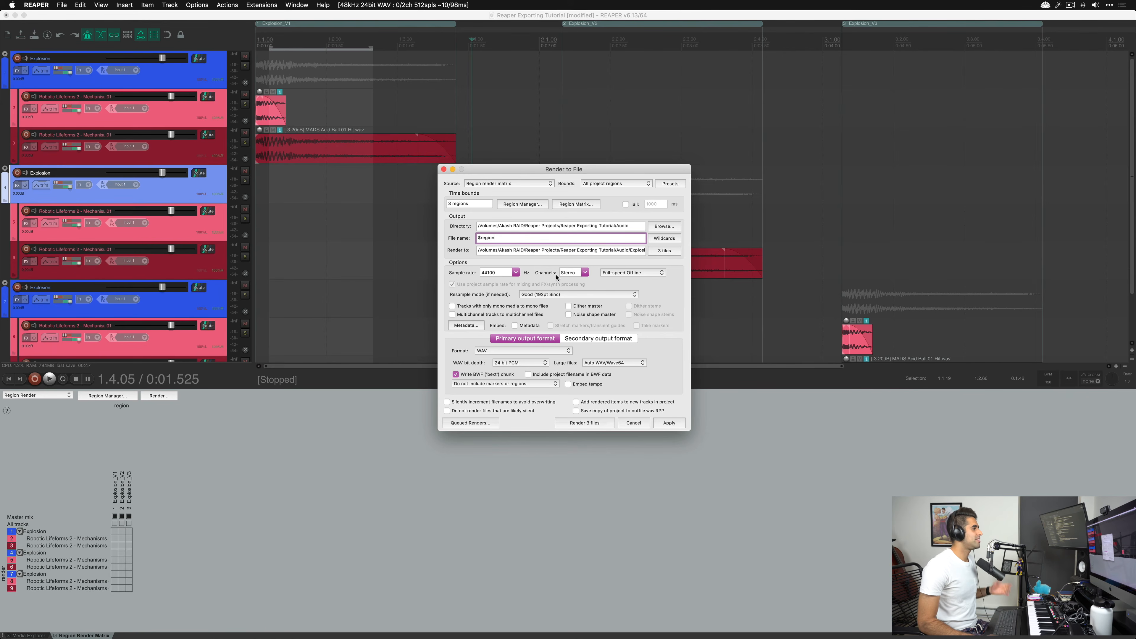
Step: Set the render channels to Mono and the sample rate to 48000 Hz
{"action": "left_click", "coordinate": [584, 273]}
{"action": "left_click", "coordinate": [568, 282]}
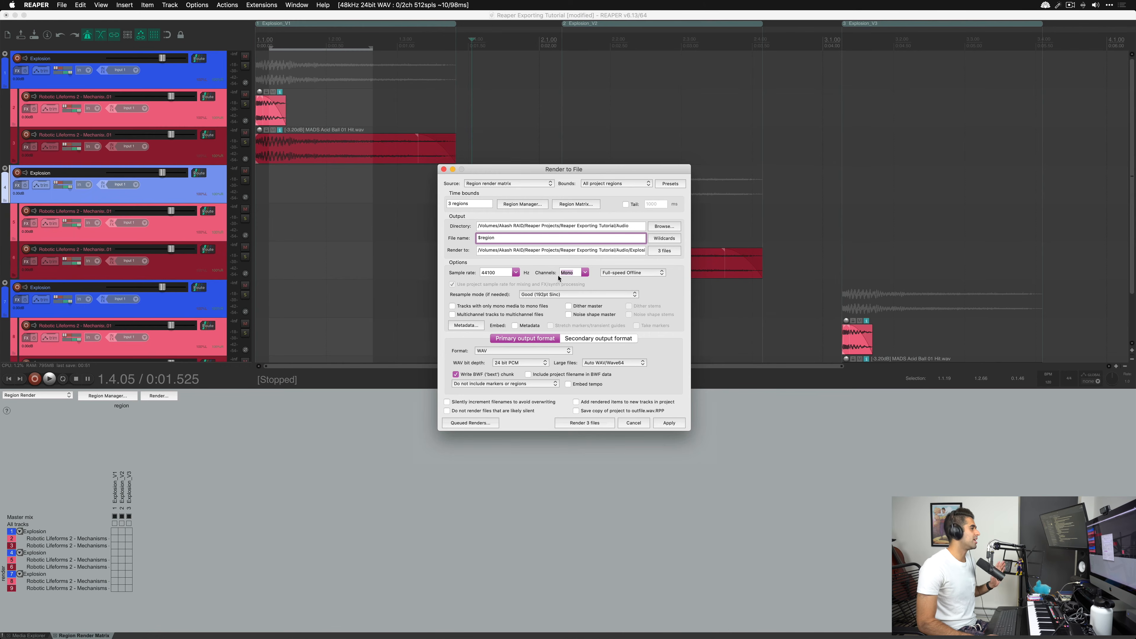
{"action": "left_click", "coordinate": [515, 272]}
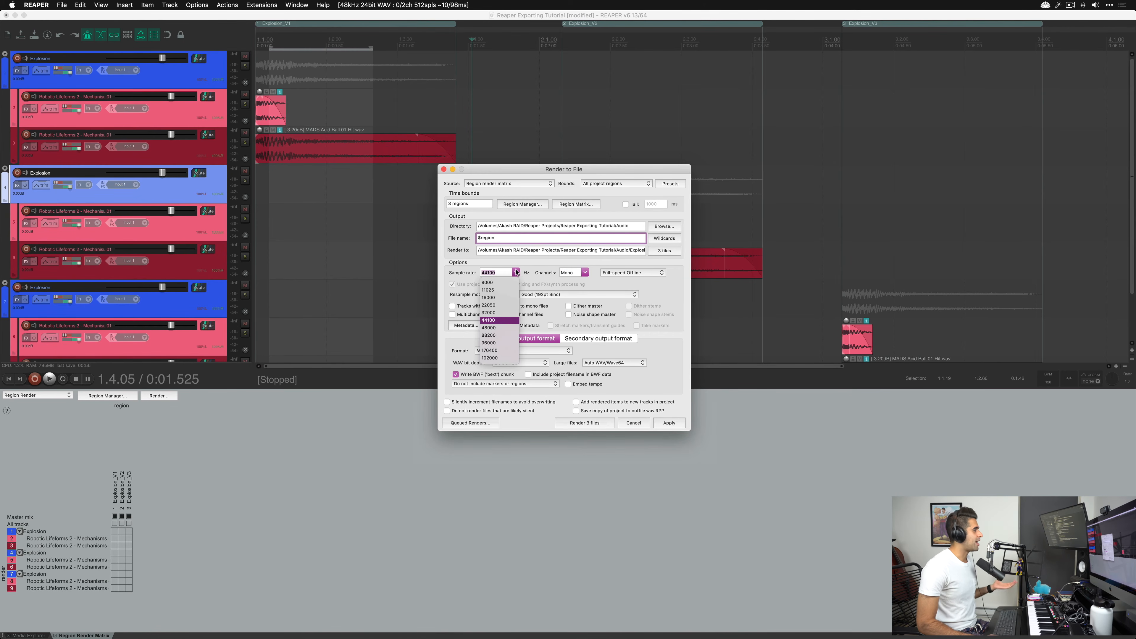
{"action": "left_click", "coordinate": [498, 328]}
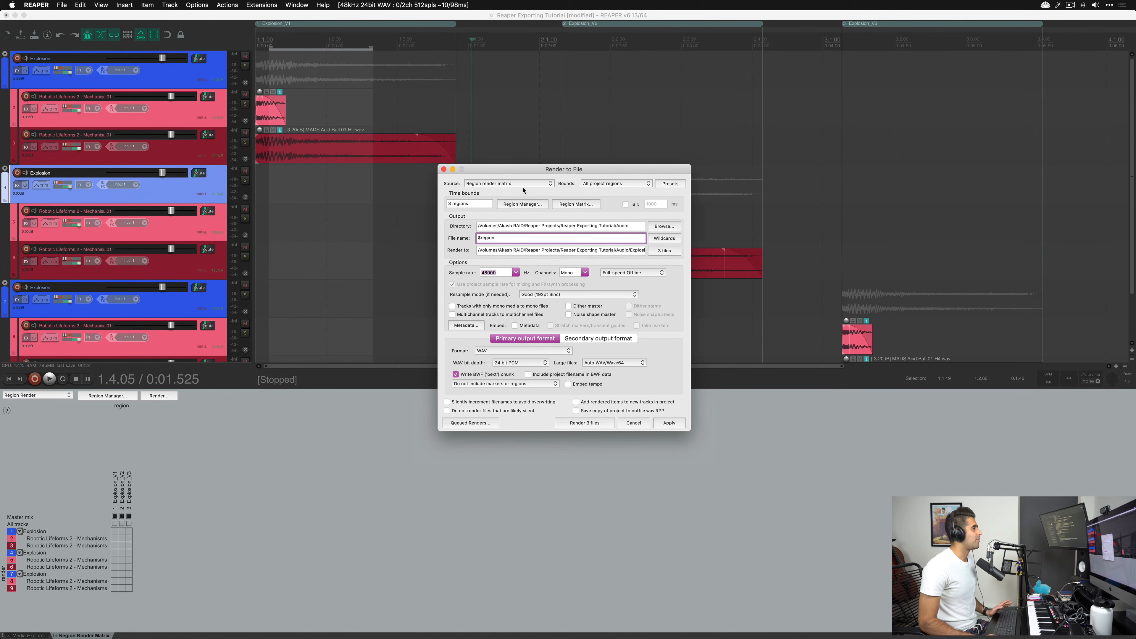
{"action": "left_click", "coordinate": [508, 241]}
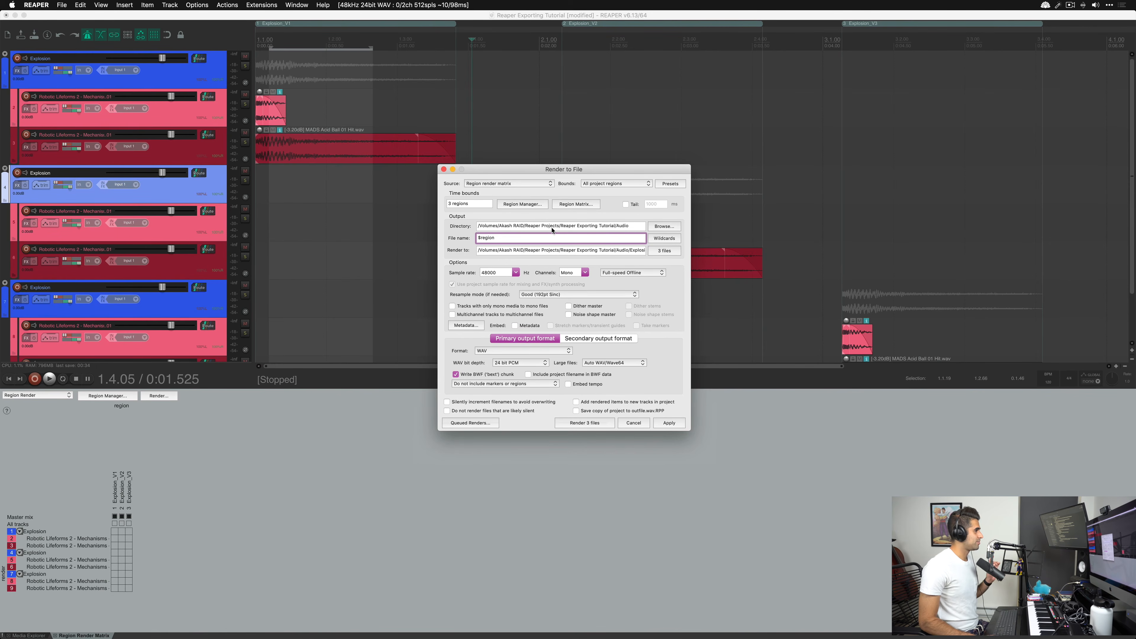
{"action": "left_click", "coordinate": [676, 184]}
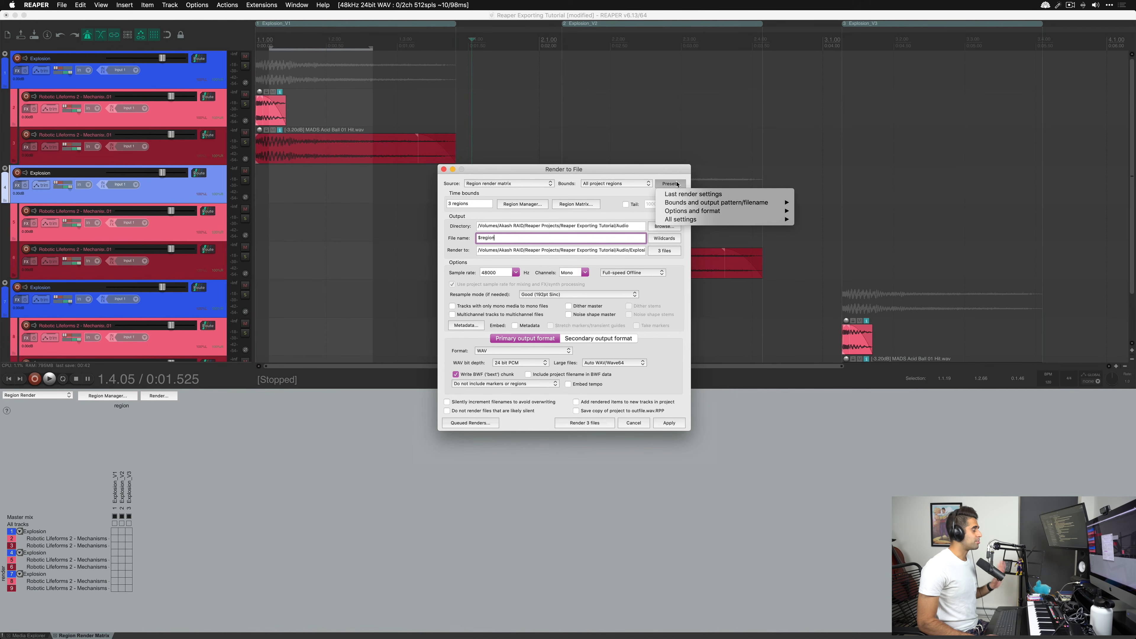
{"action": "mouse_move", "coordinate": [688, 221]}
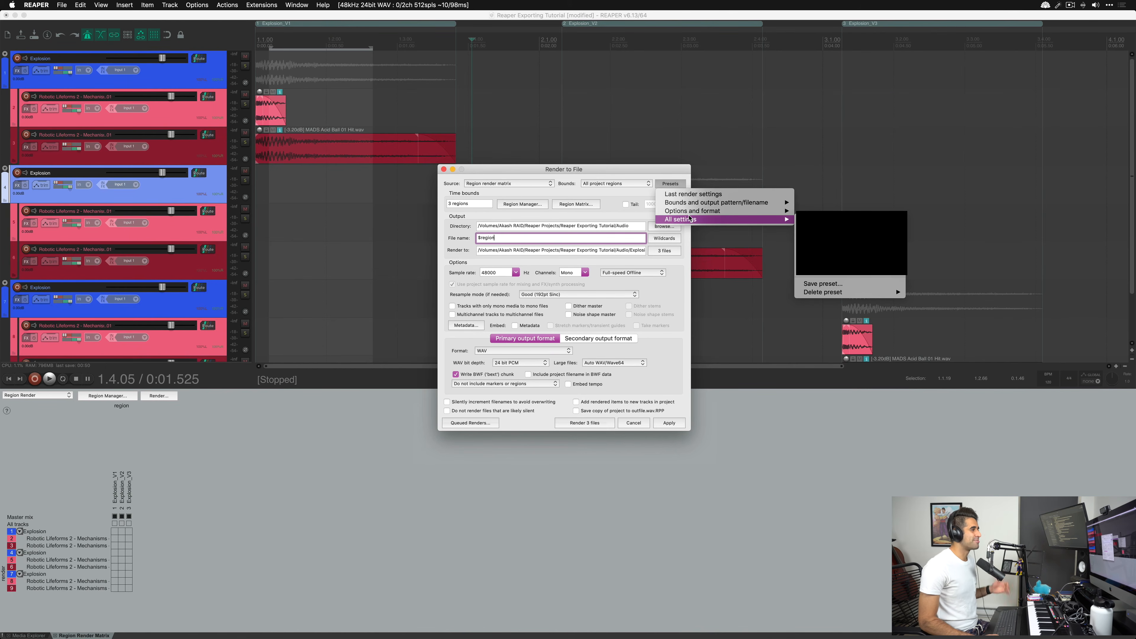
{"action": "left_click", "coordinate": [841, 287]}
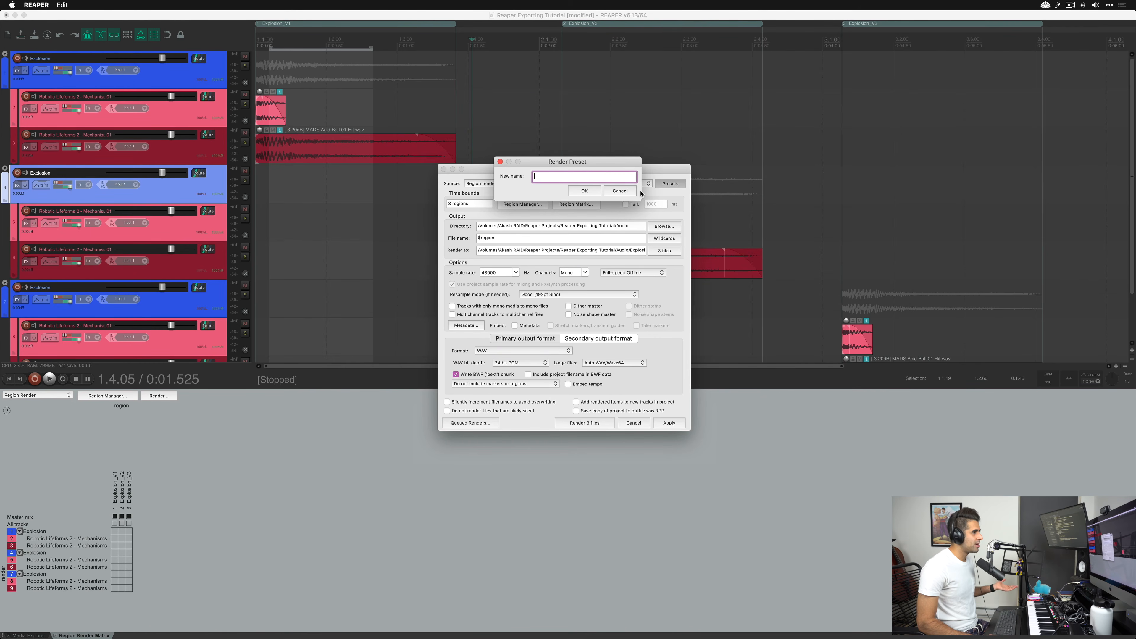
{"action": "left_click", "coordinate": [628, 192]}
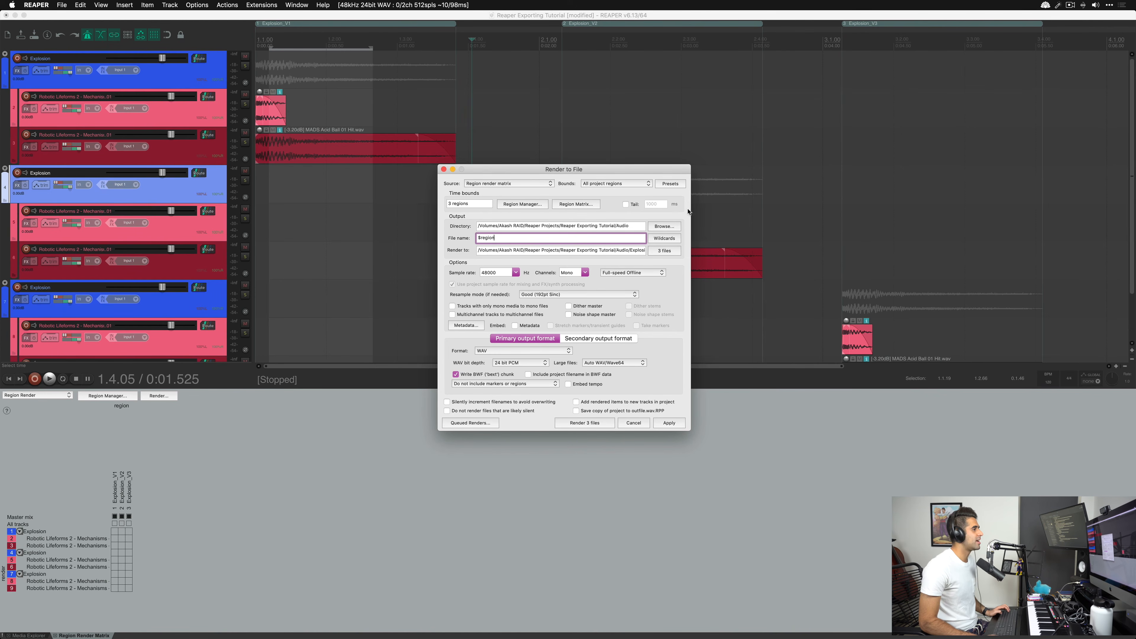
{"action": "left_click", "coordinate": [670, 184]}
{"action": "mouse_move", "coordinate": [760, 219]}
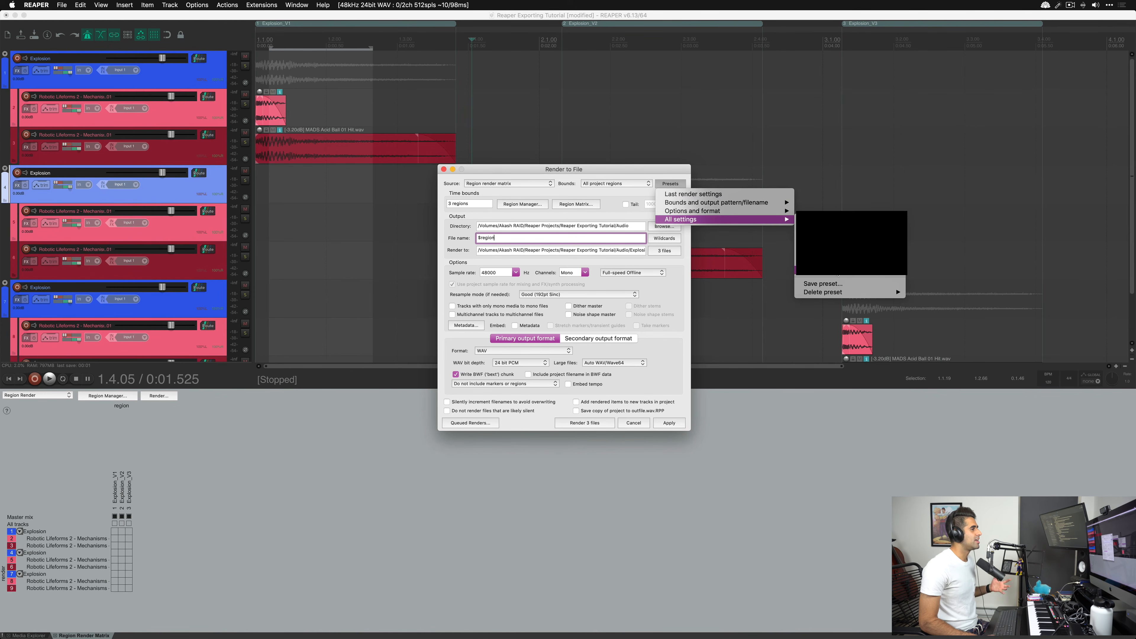
{"action": "left_click", "coordinate": [595, 176]}
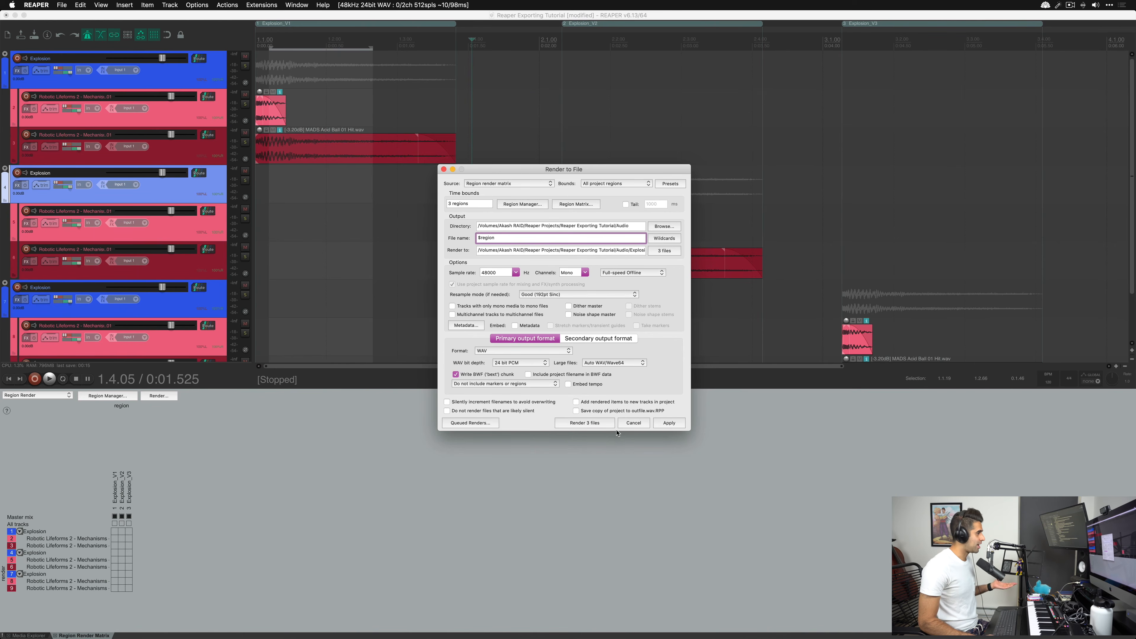
Step: Render the three region files, reveal them in Finder, and select Explosion_V1.wav through Explosion_V3.wav
{"action": "left_click", "coordinate": [605, 424]}
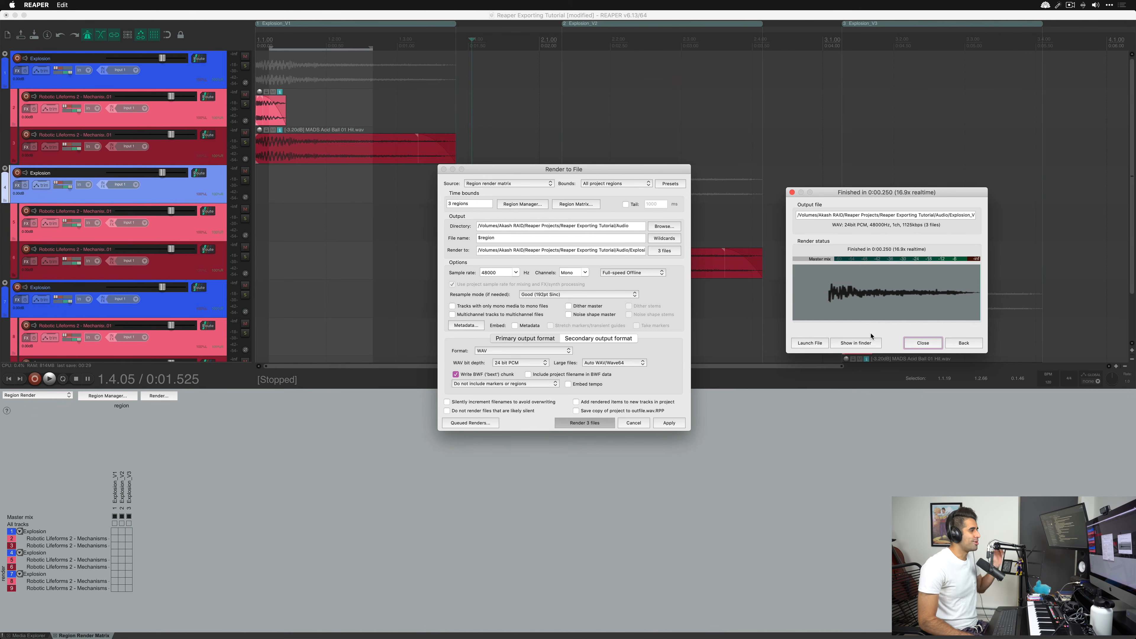
{"action": "left_click", "coordinate": [874, 346]}
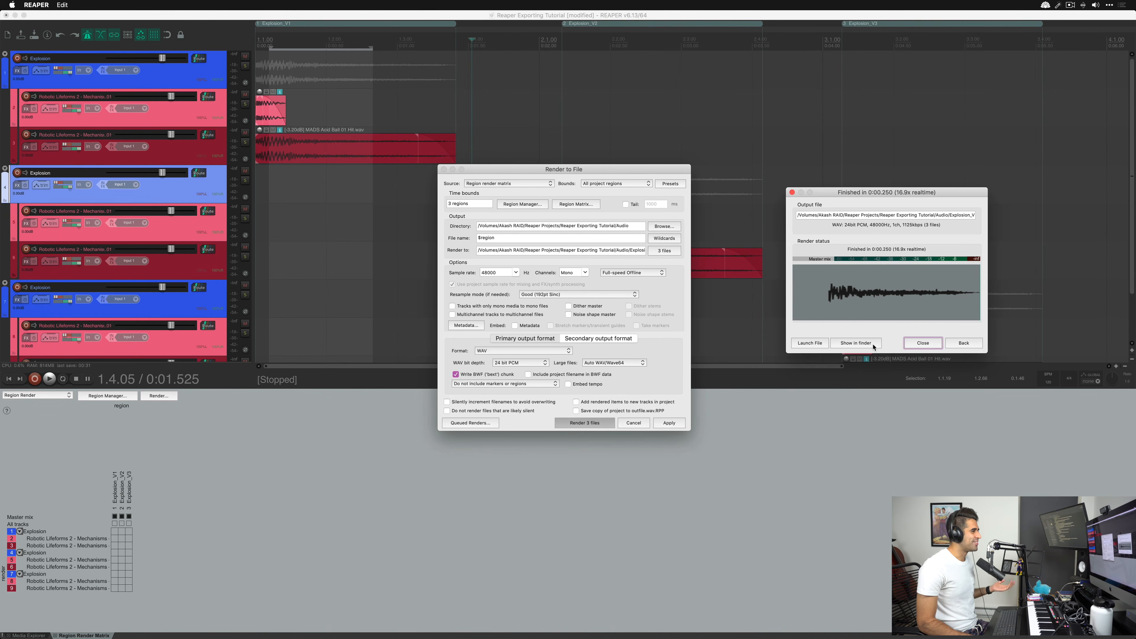
{"action": "scroll", "coordinate": [488, 343], "scroll_direction": "down", "scroll_amount": 2}
{"action": "left_click", "coordinate": [487, 339], "text": "shift"}
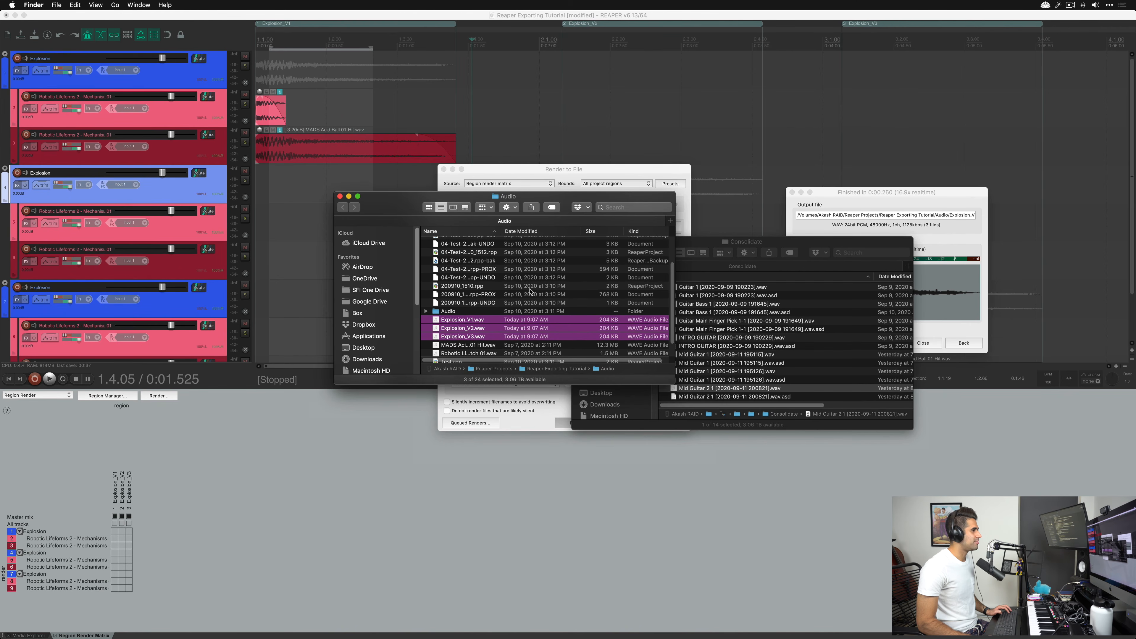
Step: Close the Consolidate and Audio Finder windows, and dismiss the finished render report in Reaper
{"action": "left_click", "coordinate": [689, 246]}
{"action": "key", "text": "super+w"}
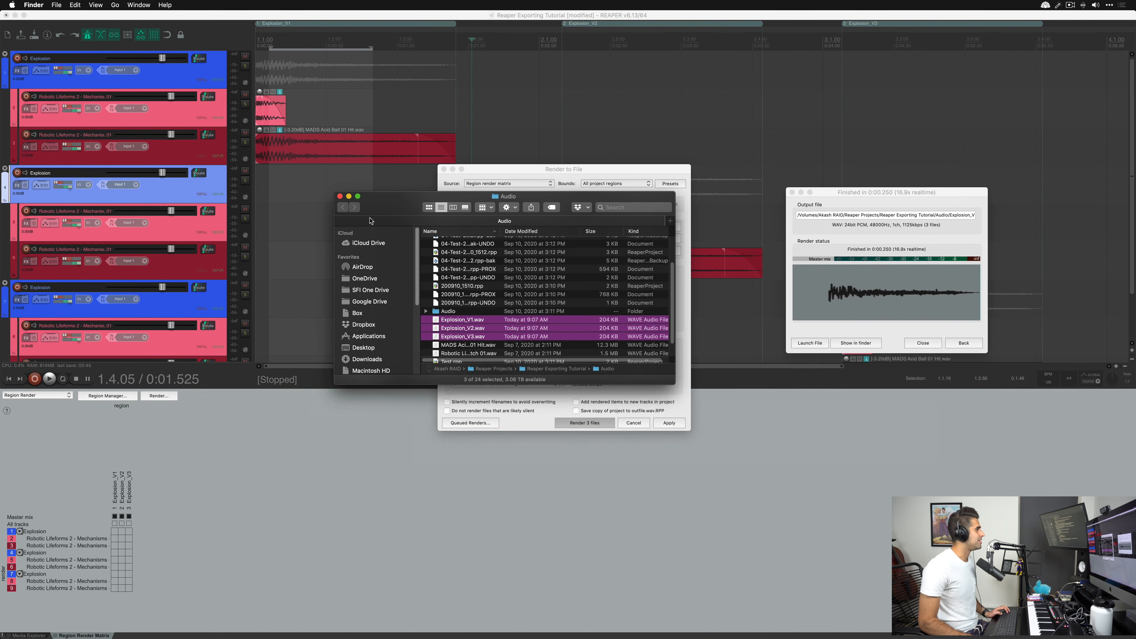
{"action": "left_click", "coordinate": [340, 197]}
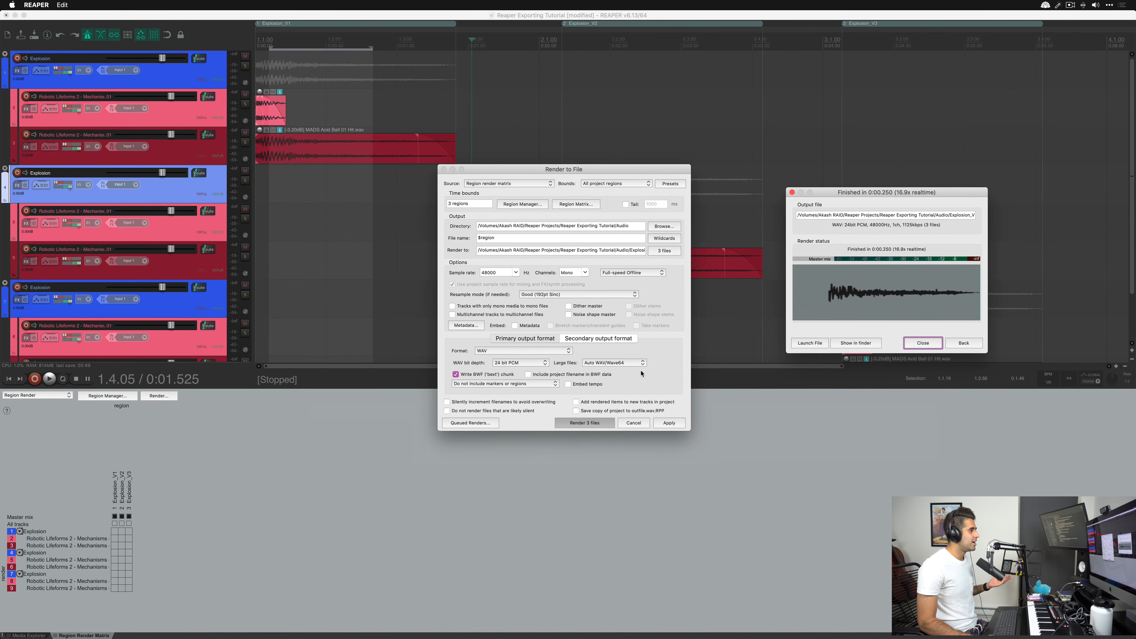
{"action": "left_click", "coordinate": [921, 343]}
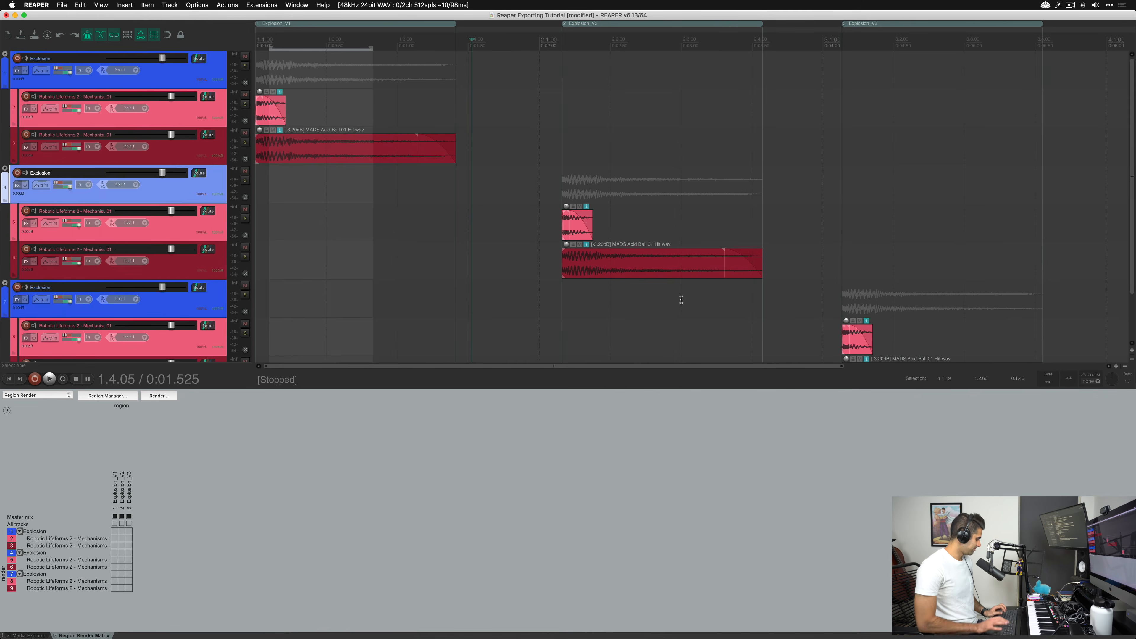
Step: Reopen the Render to File dialog and append "/bounces" to the output directory path
{"action": "key", "text": "super+alt+r"}
{"action": "left_click", "coordinate": [627, 226]}
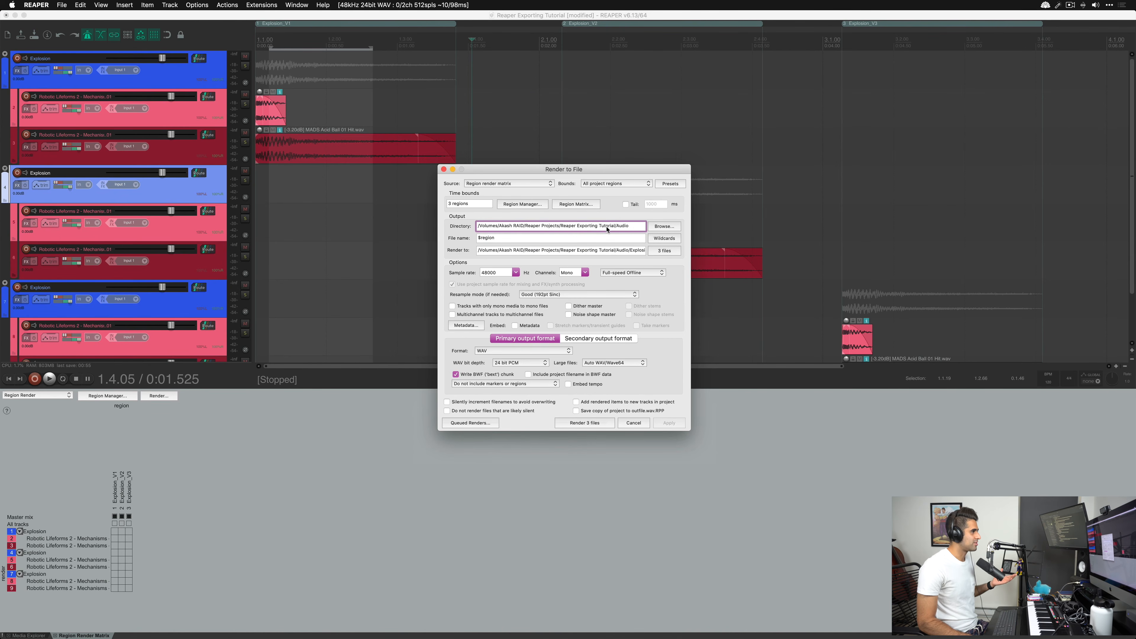
{"action": "type", "text": "/"}
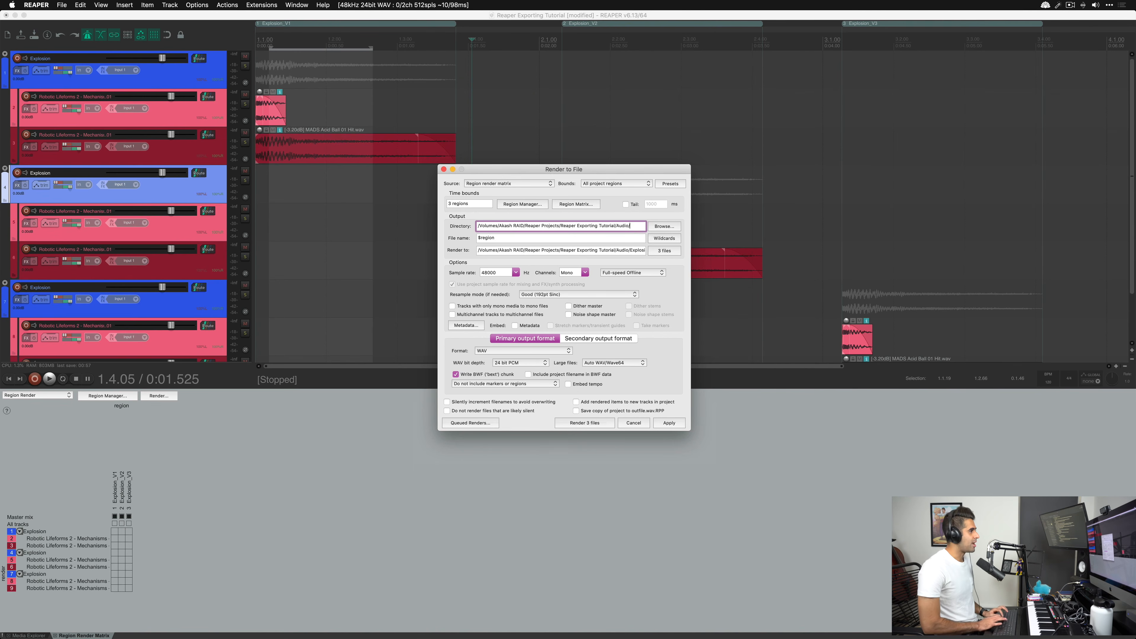
{"action": "type", "text": "bounces"}
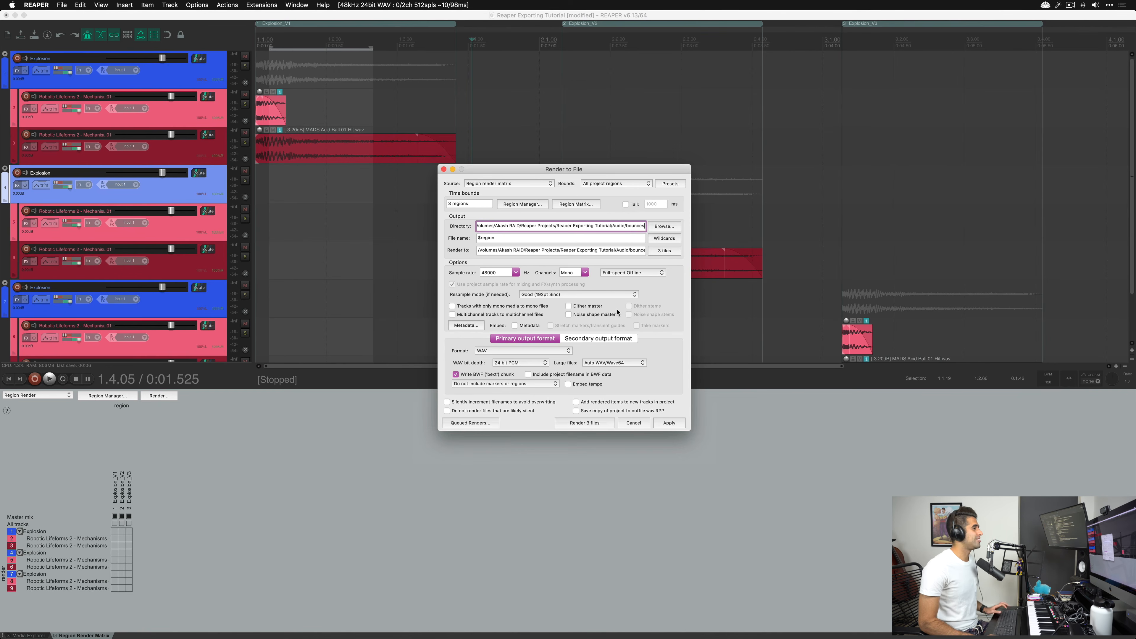
Step: Set the secondary output format to MP3 (encoder by LAME project) and compare it with the primary format settings
{"action": "left_click", "coordinate": [614, 341]}
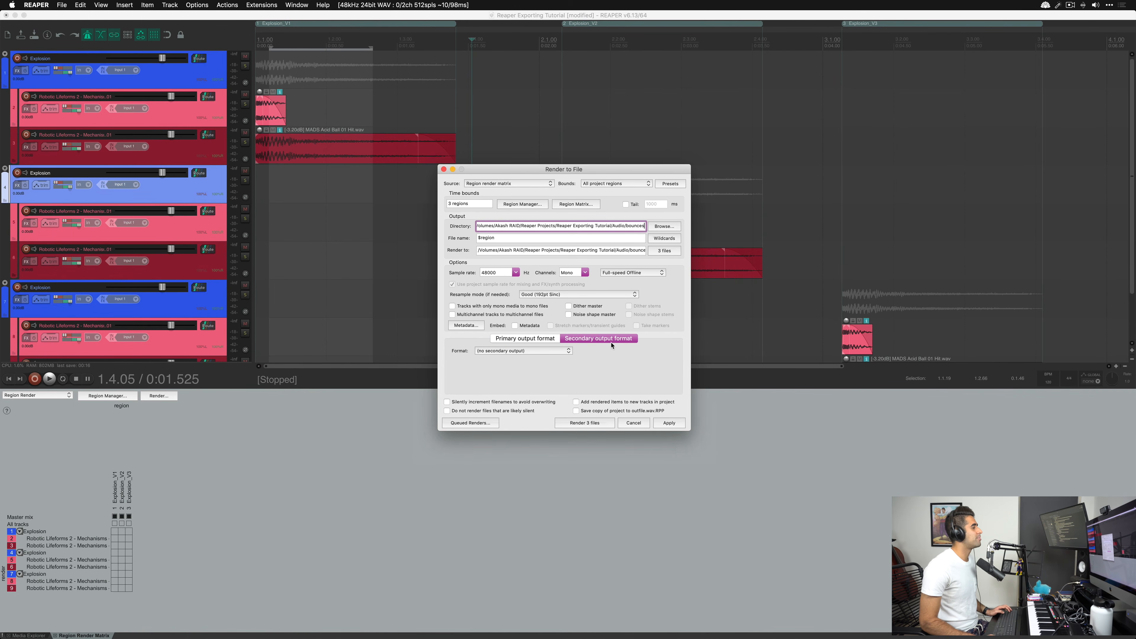
{"action": "left_click", "coordinate": [558, 352]}
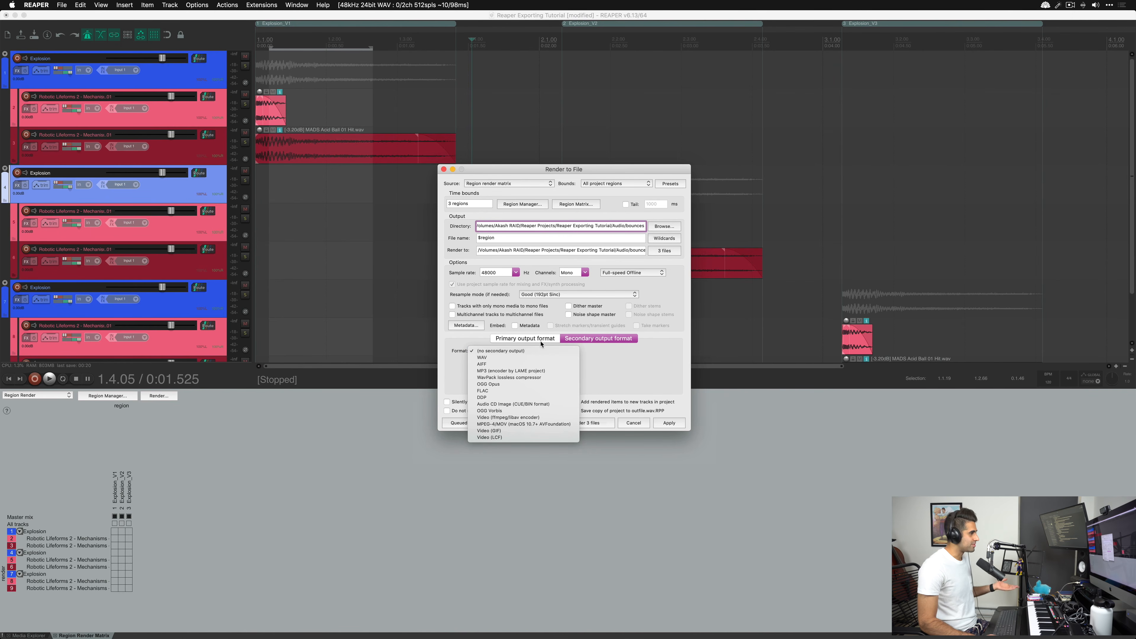
{"action": "left_click", "coordinate": [529, 370]}
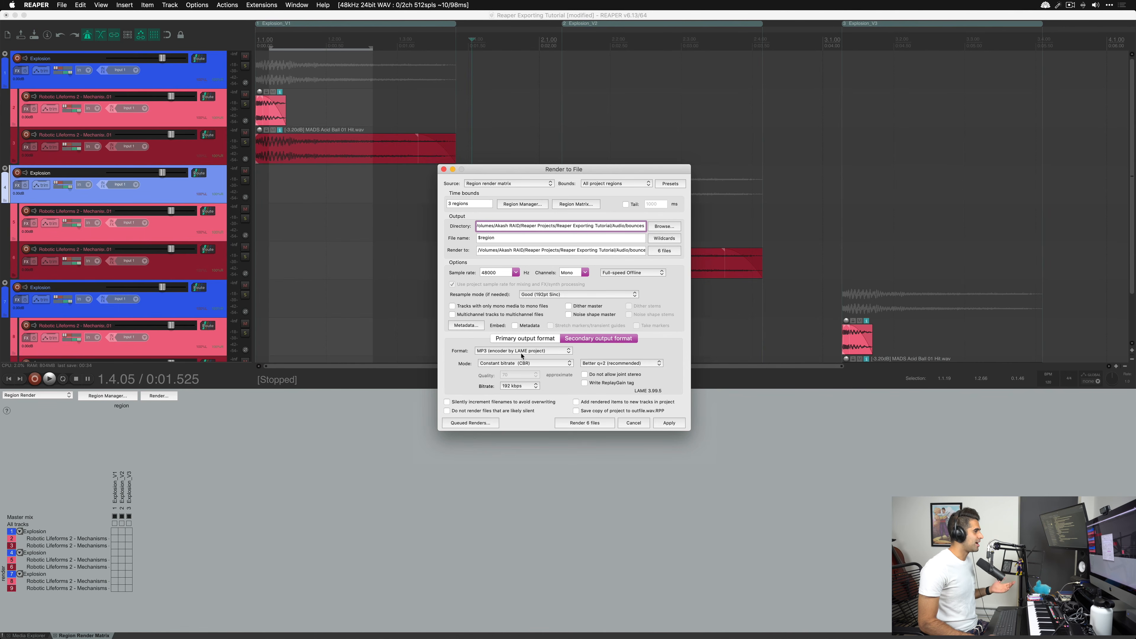
{"action": "left_click", "coordinate": [547, 339]}
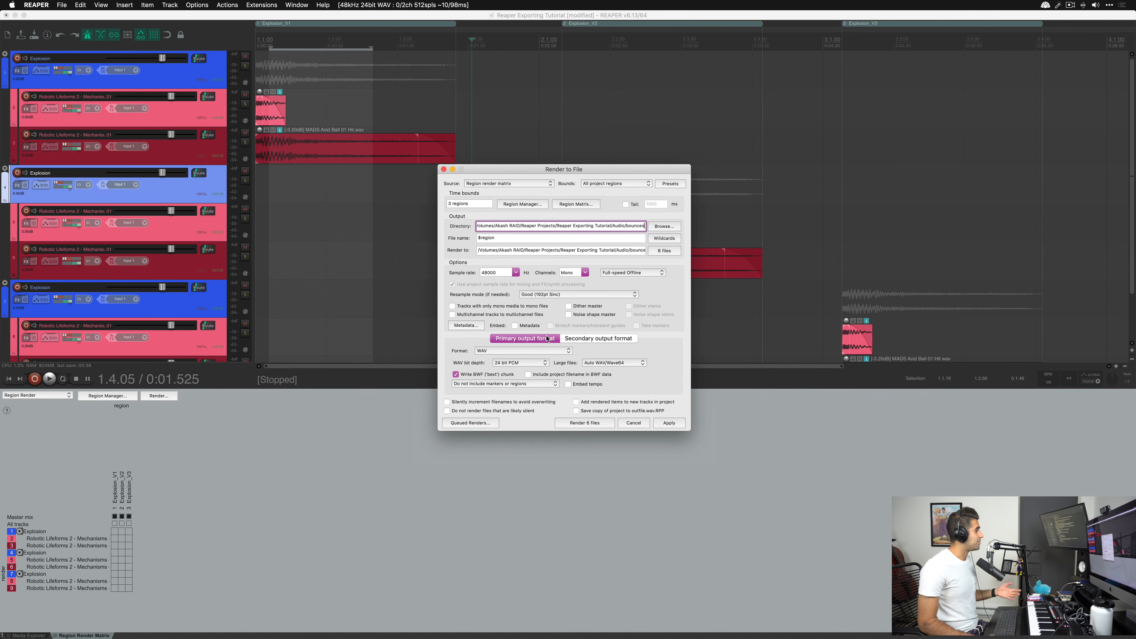
{"action": "left_click", "coordinate": [622, 338]}
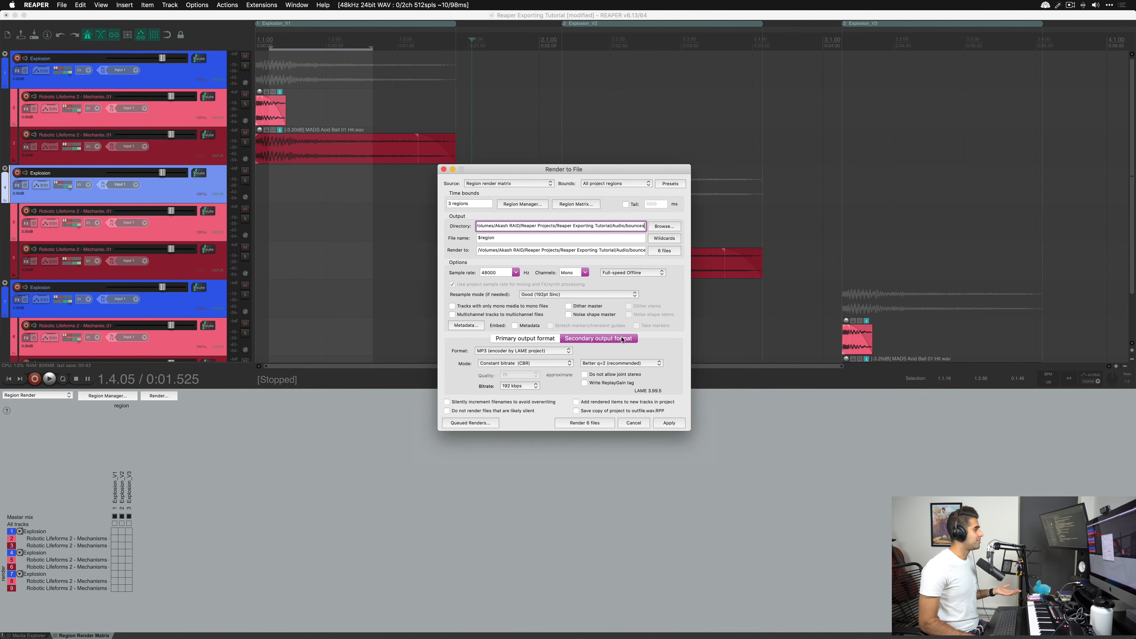